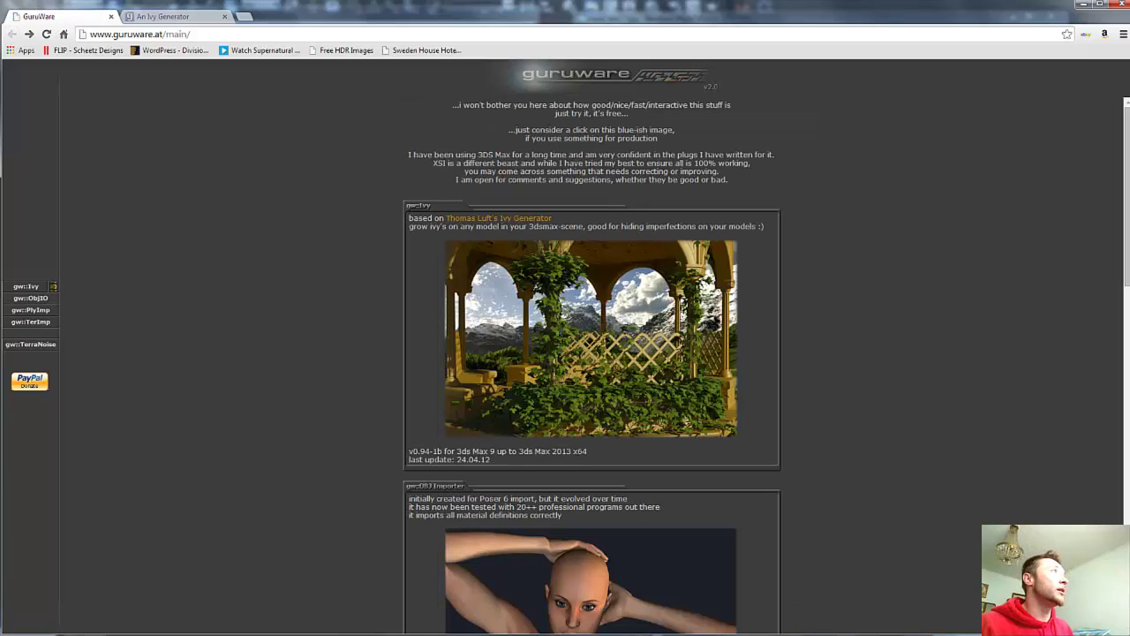
Examine the An Ivy Generator page and browse its gallery of example ivy renderings.
{"action": "left_click", "coordinate": [181, 16]}
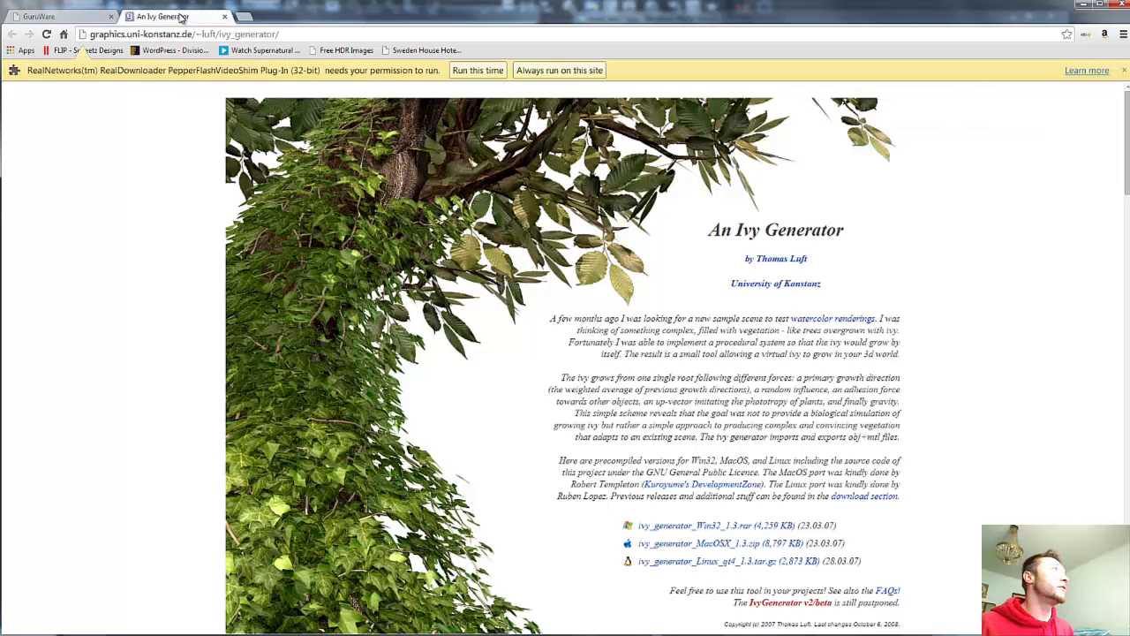
{"action": "scroll", "coordinate": [614, 260], "scroll_direction": "down", "scroll_amount": 3}
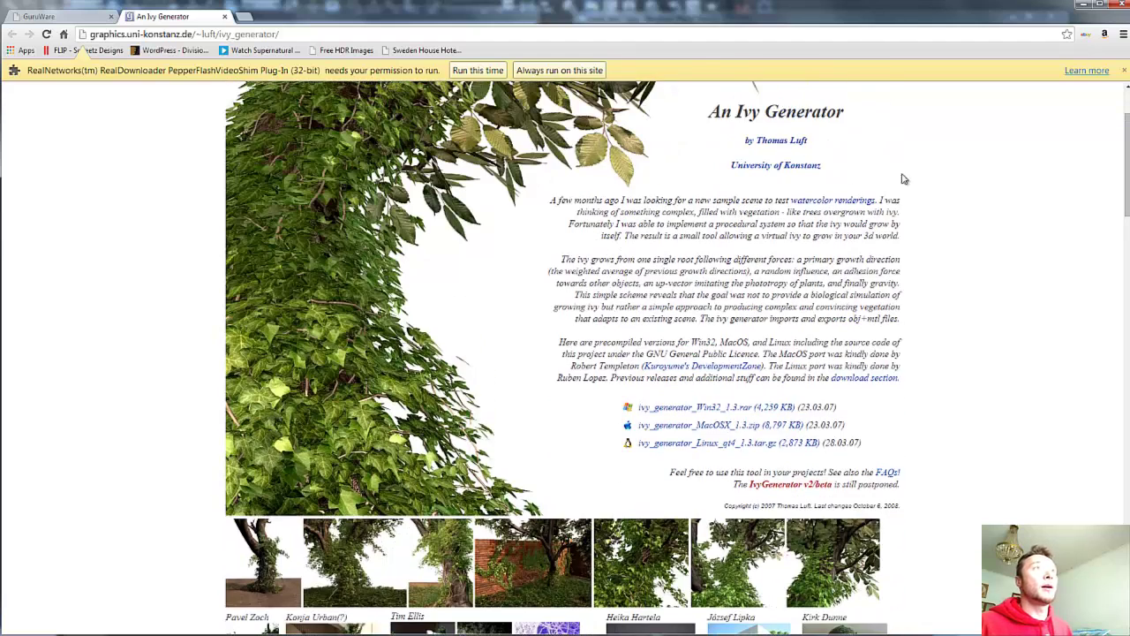
{"action": "scroll", "coordinate": [698, 295], "scroll_direction": "down", "scroll_amount": 10}
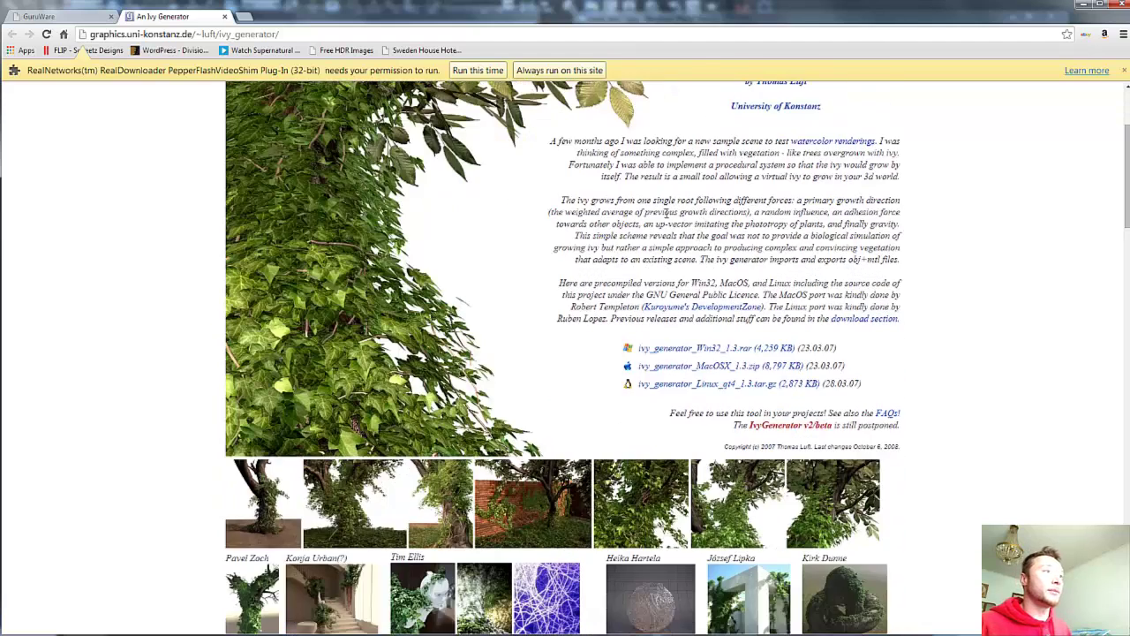
{"action": "scroll", "coordinate": [596, 374], "scroll_direction": "down", "scroll_amount": 10}
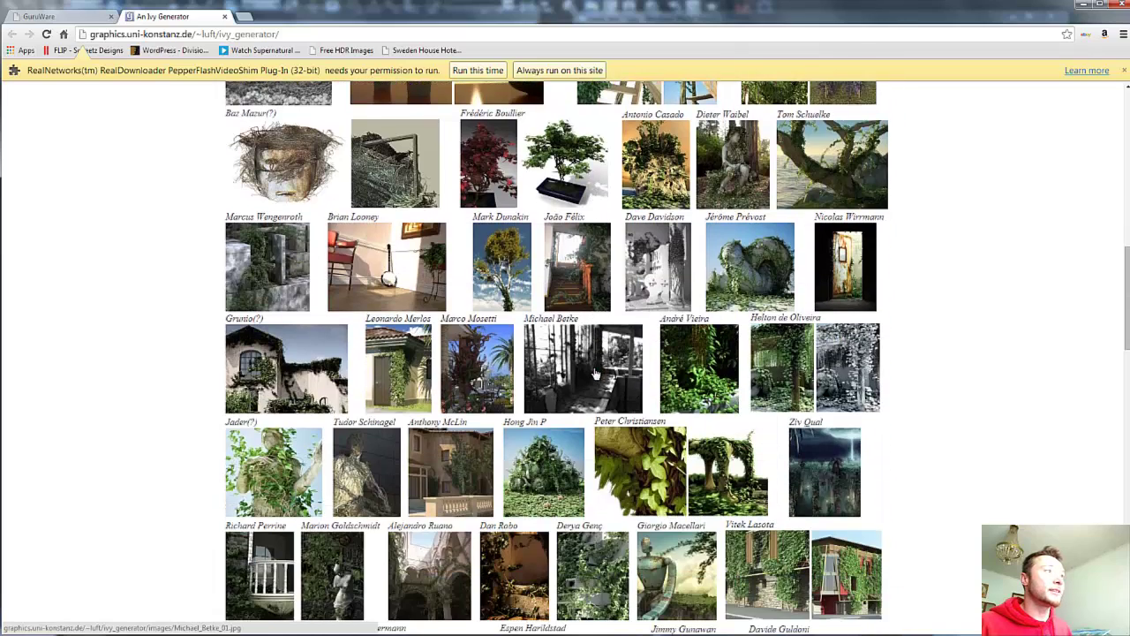
{"action": "scroll", "coordinate": [572, 360], "scroll_direction": "up", "scroll_amount": 4}
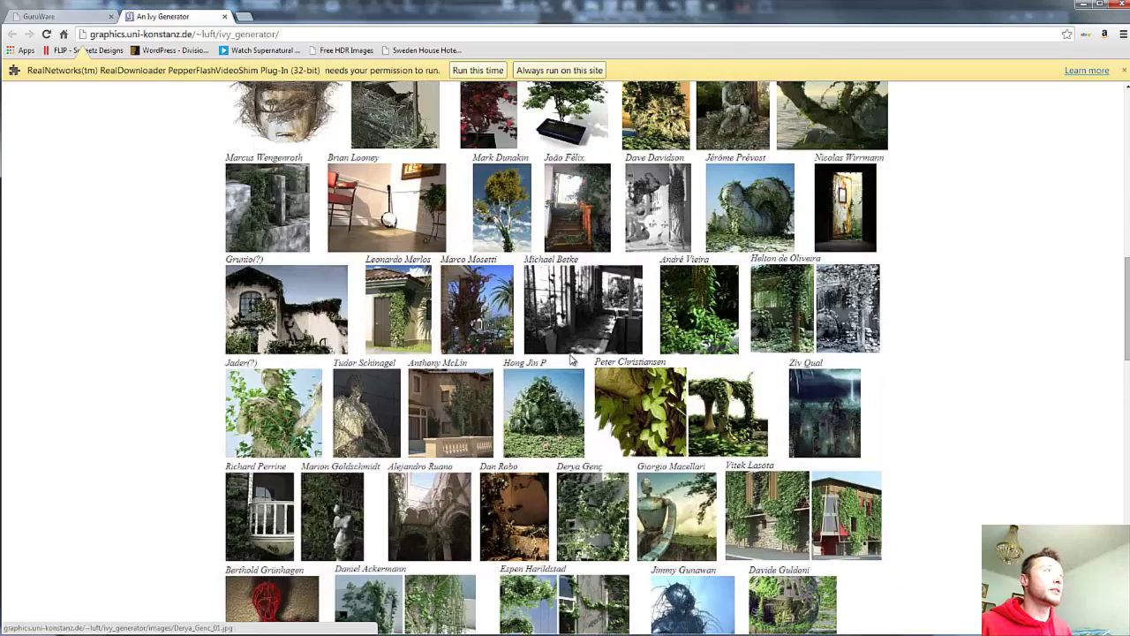
{"action": "scroll", "coordinate": [530, 357], "scroll_direction": "up", "scroll_amount": 1}
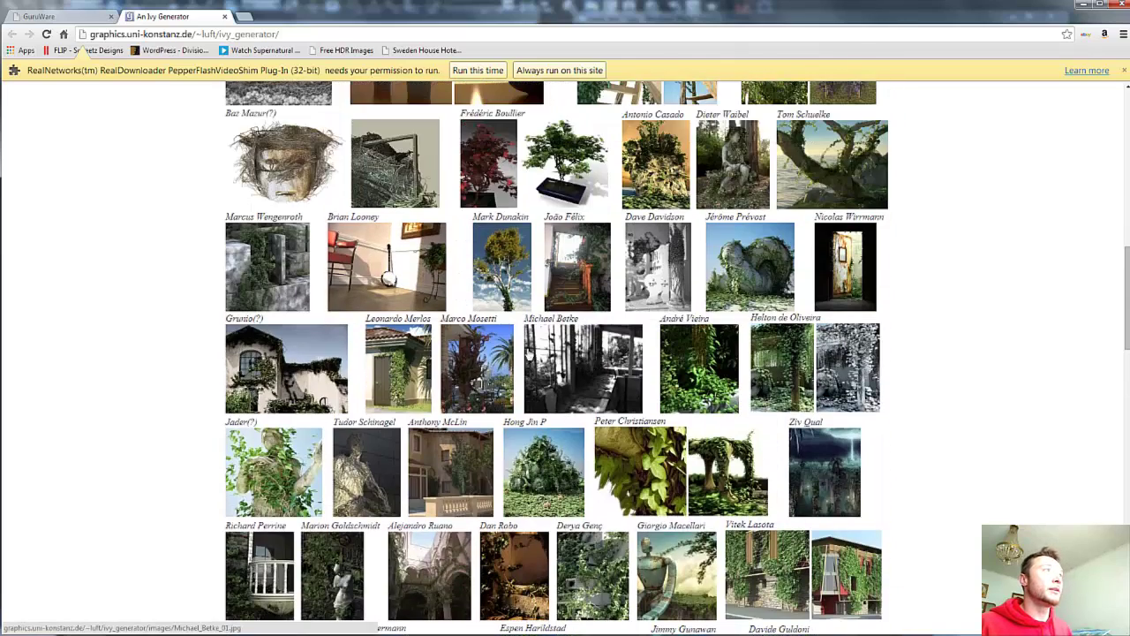
View the yellow-leaved tree and the ivy-covered house doorway renderings at full size, returning to the gallery after each.
{"action": "left_click", "coordinate": [518, 268]}
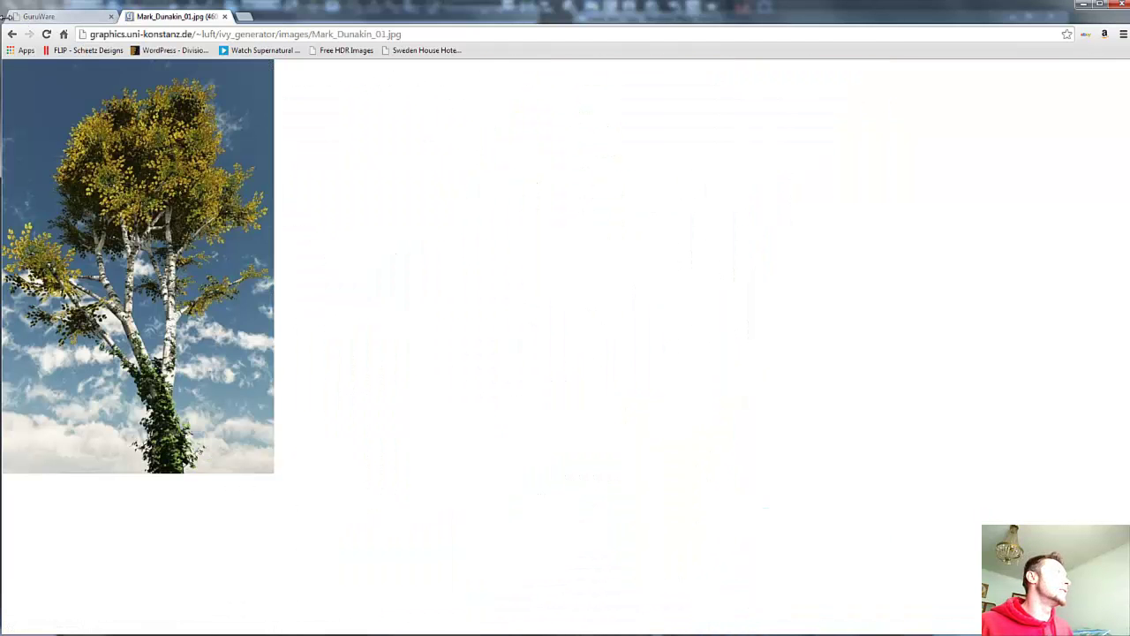
{"action": "left_click", "coordinate": [12, 35]}
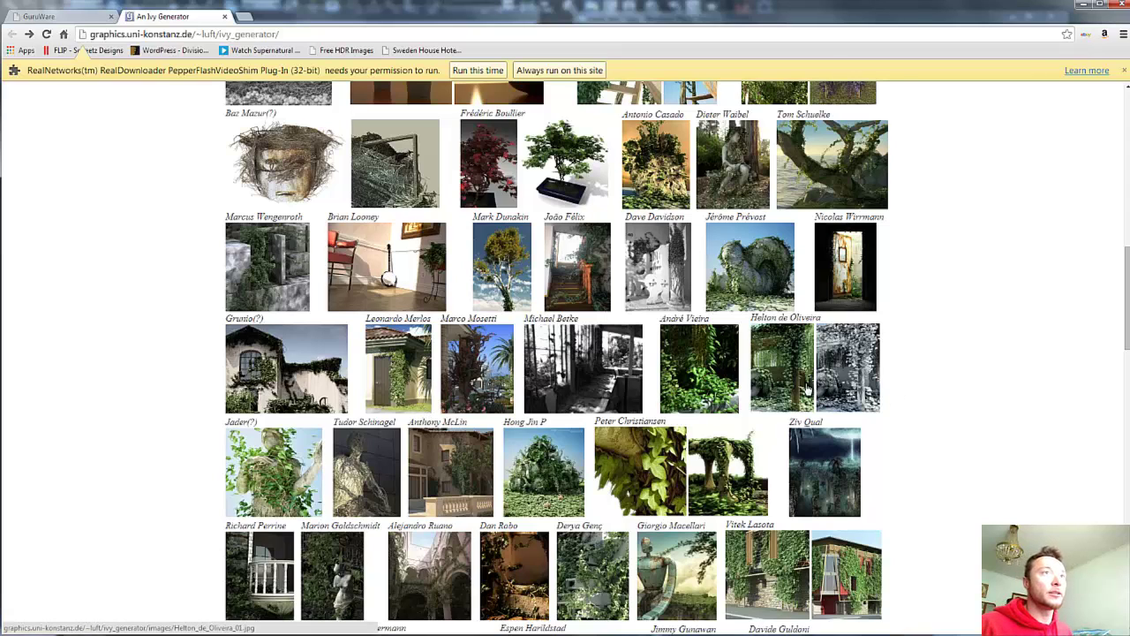
{"action": "left_click", "coordinate": [411, 381]}
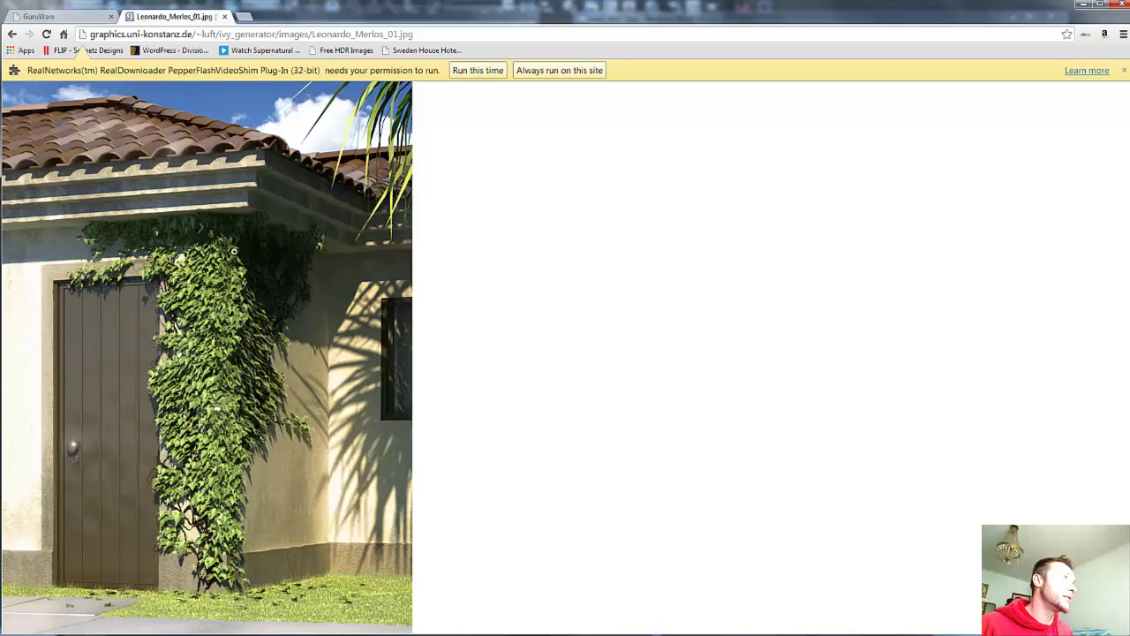
{"action": "left_click", "coordinate": [11, 34]}
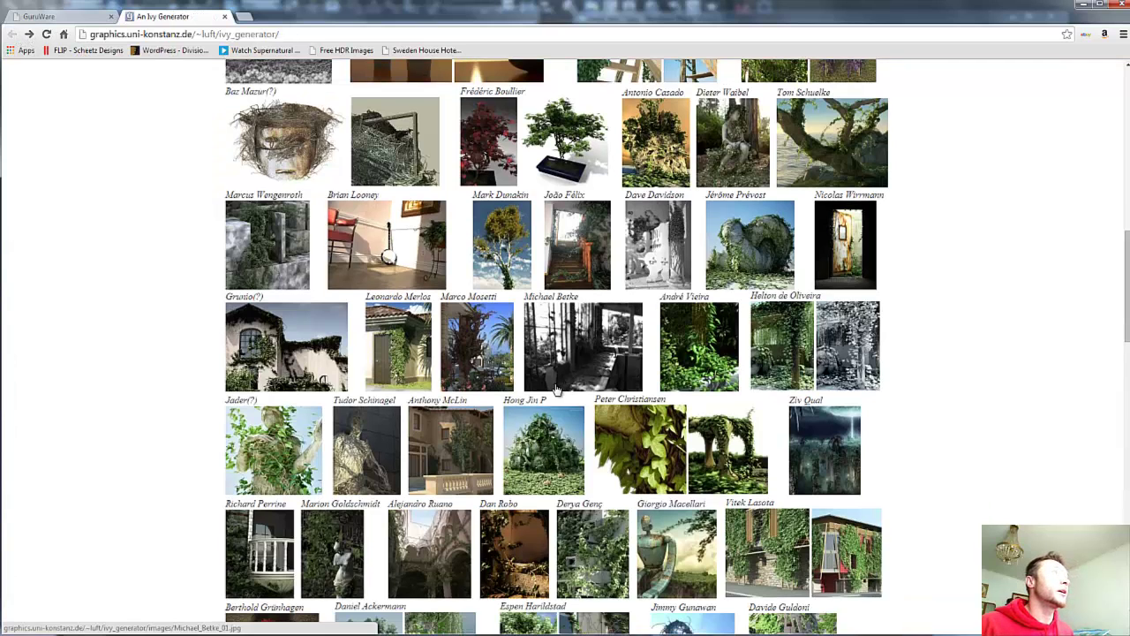
Browse the rest of the gallery, view the blue and purple ivy lightning rendering at full size, and return to the gallery.
{"action": "scroll", "coordinate": [552, 391], "scroll_direction": "down", "scroll_amount": 5}
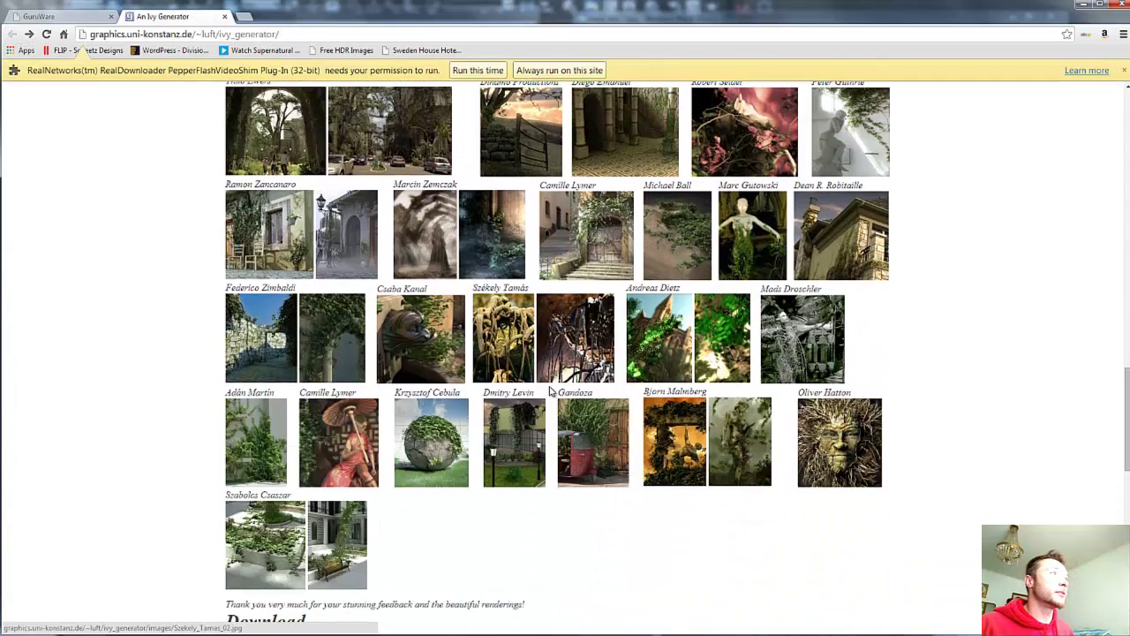
{"action": "scroll", "coordinate": [552, 391], "scroll_direction": "up", "scroll_amount": 15}
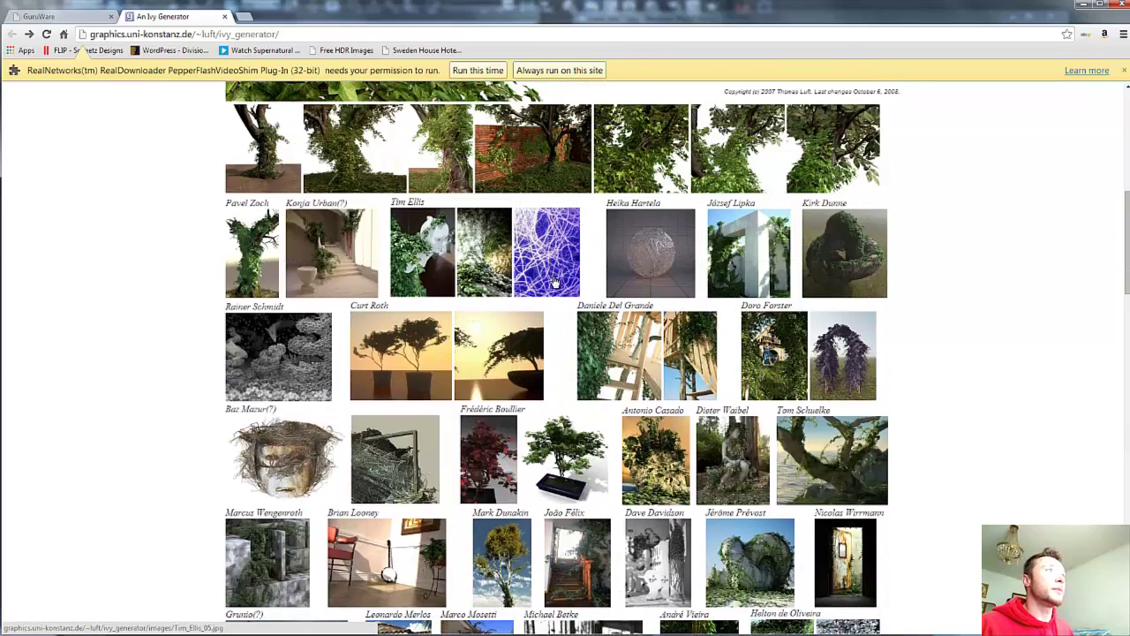
{"action": "left_click", "coordinate": [554, 281]}
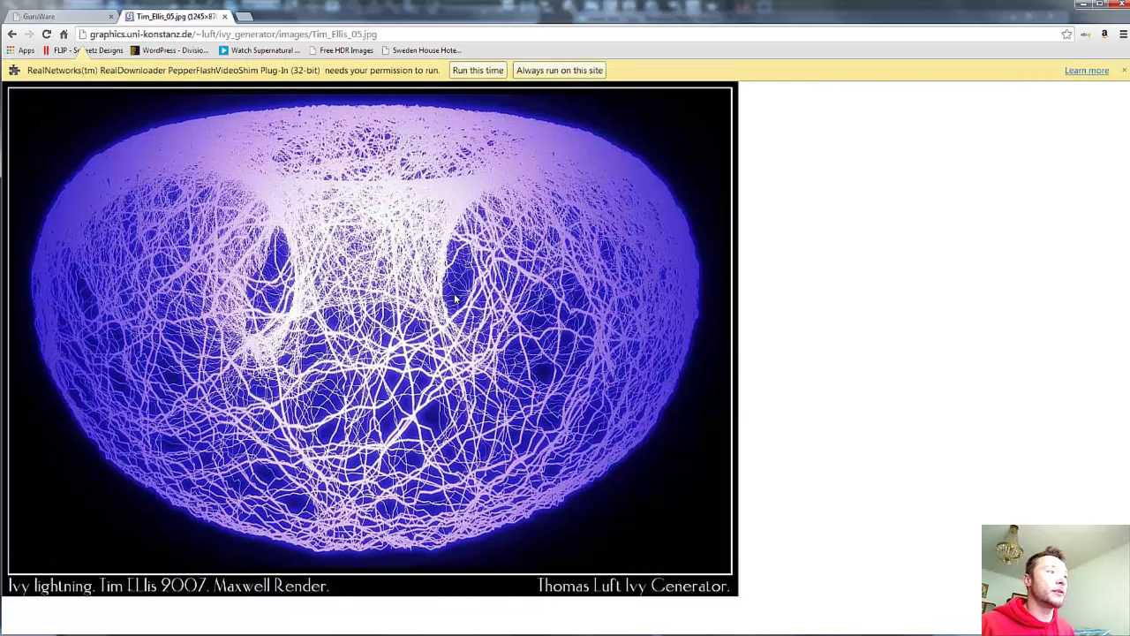
{"action": "left_click", "coordinate": [11, 33]}
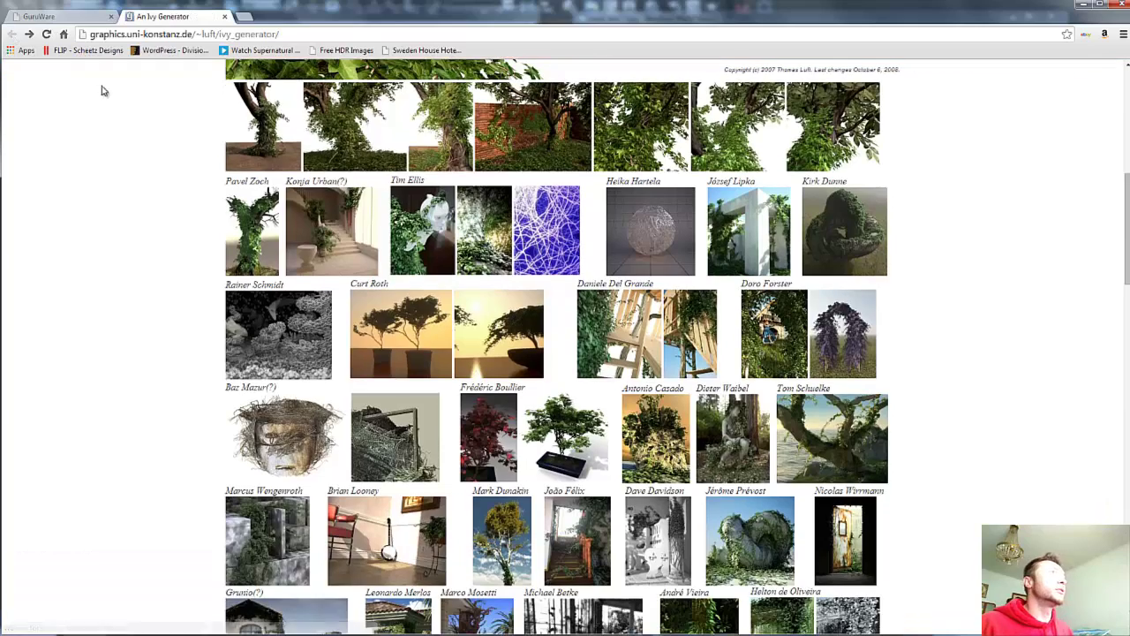
Locate the ivy_generator_Textures.zip texture set in the Ivy Generator page's Download section.
{"action": "scroll", "coordinate": [304, 275], "scroll_direction": "up", "scroll_amount": 1}
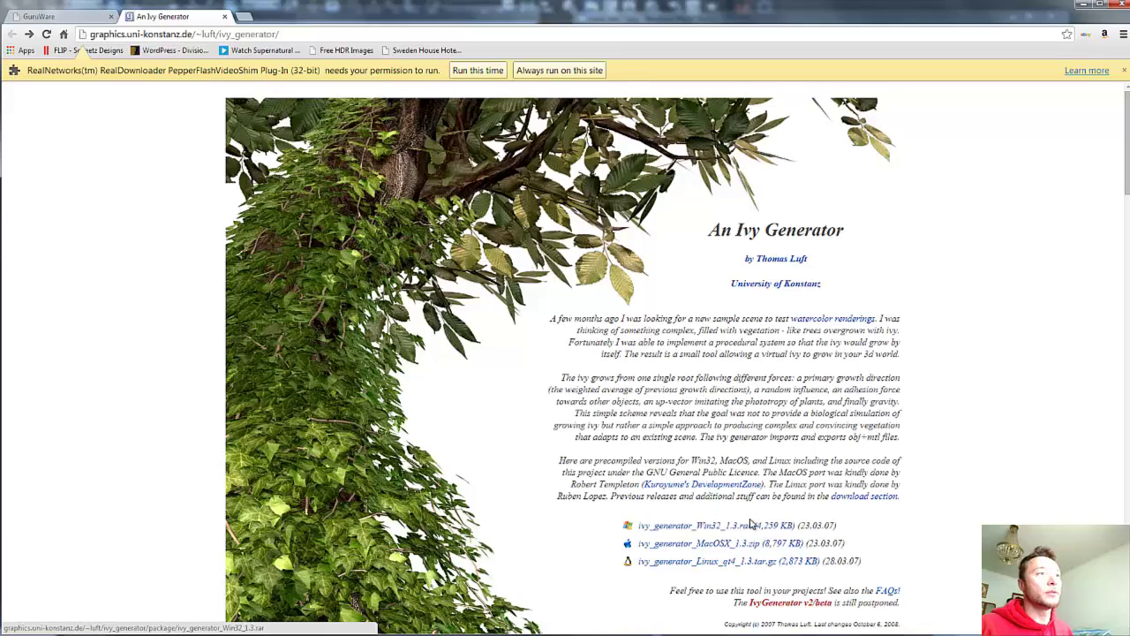
{"action": "scroll", "coordinate": [759, 527], "scroll_direction": "down", "scroll_amount": 15}
{"action": "scroll", "coordinate": [750, 524], "scroll_direction": "up", "scroll_amount": 5}
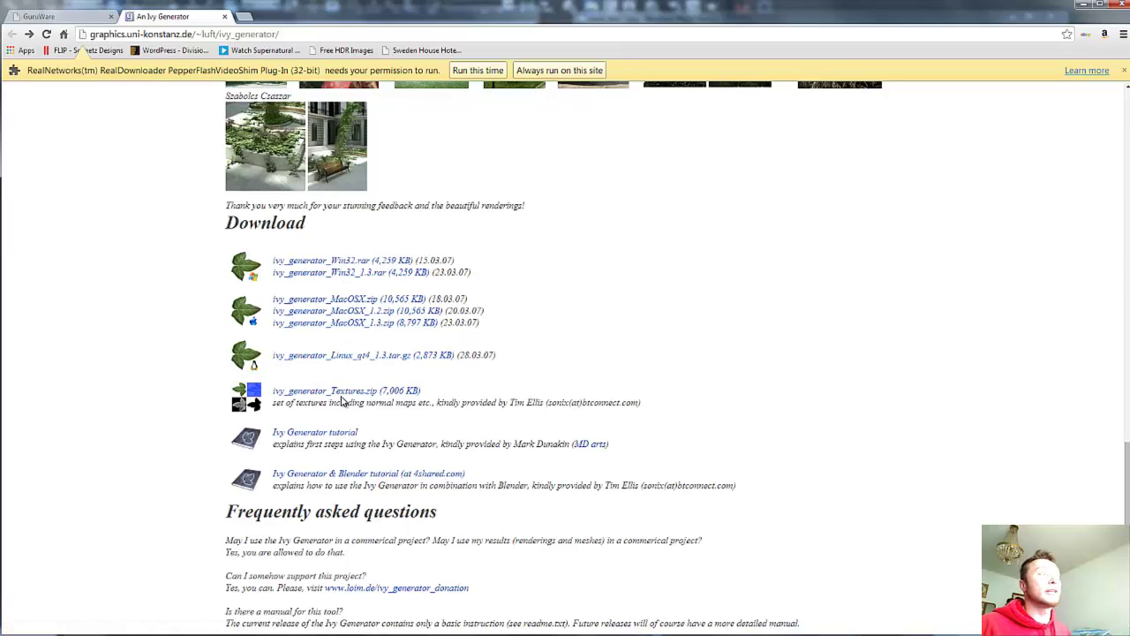
{"action": "left_click", "coordinate": [344, 400]}
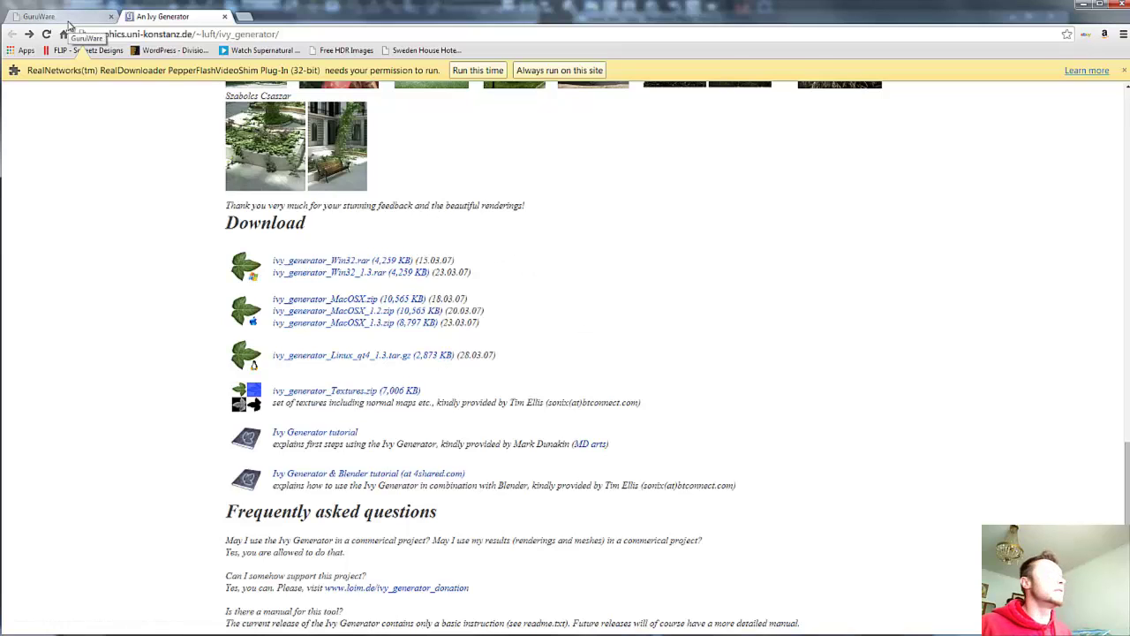
Open the gw::Ivy page on the GuruWare site, read through its documentation, and download the gw::Ivy plugin.
{"action": "left_click", "coordinate": [69, 18]}
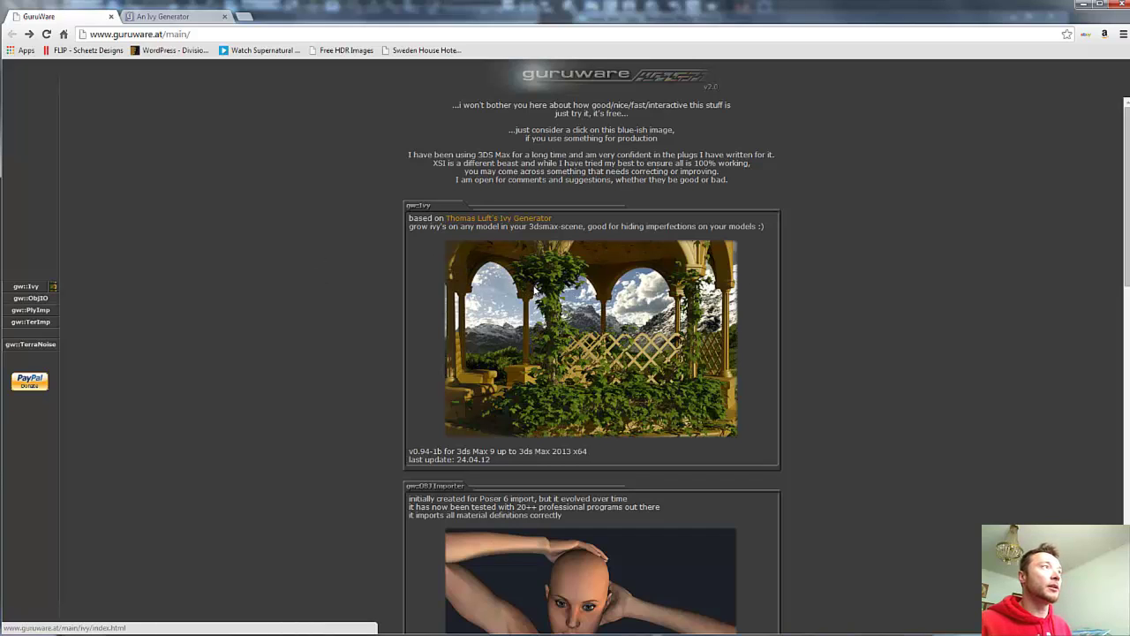
{"action": "left_click", "coordinate": [531, 275]}
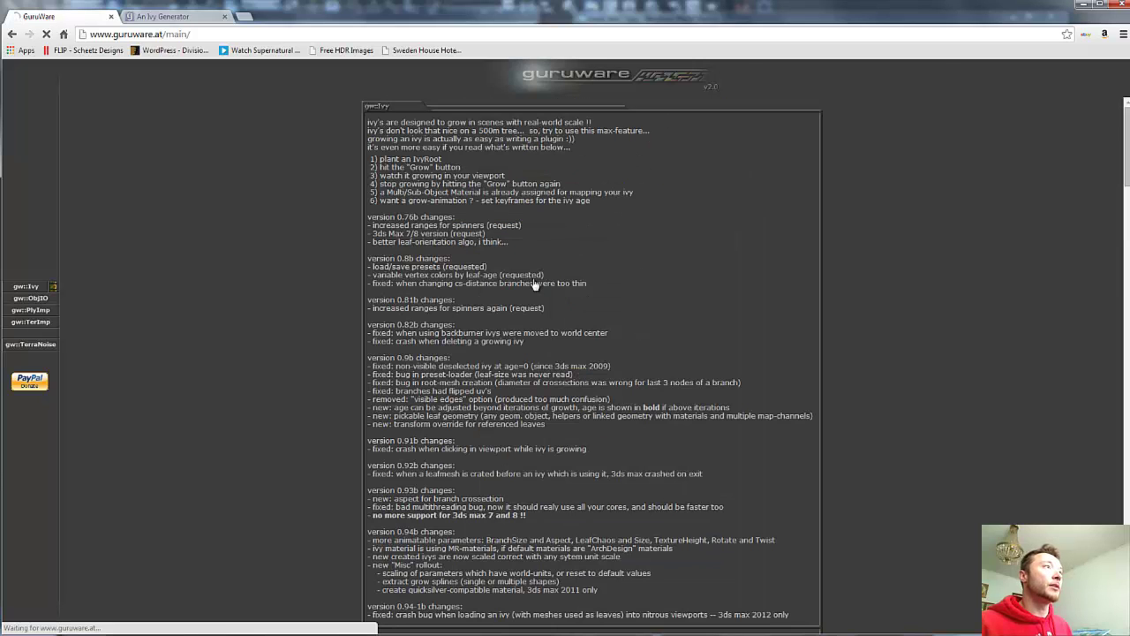
{"action": "scroll", "coordinate": [527, 204], "scroll_direction": "down", "scroll_amount": 15}
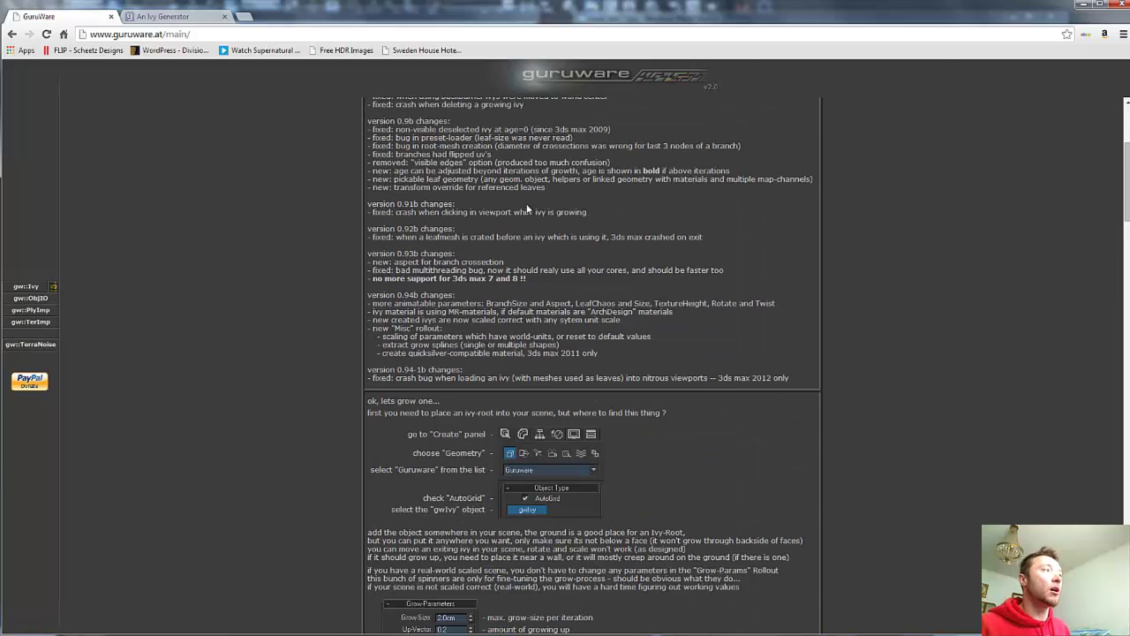
{"action": "scroll", "coordinate": [527, 204], "scroll_direction": "down", "scroll_amount": 2}
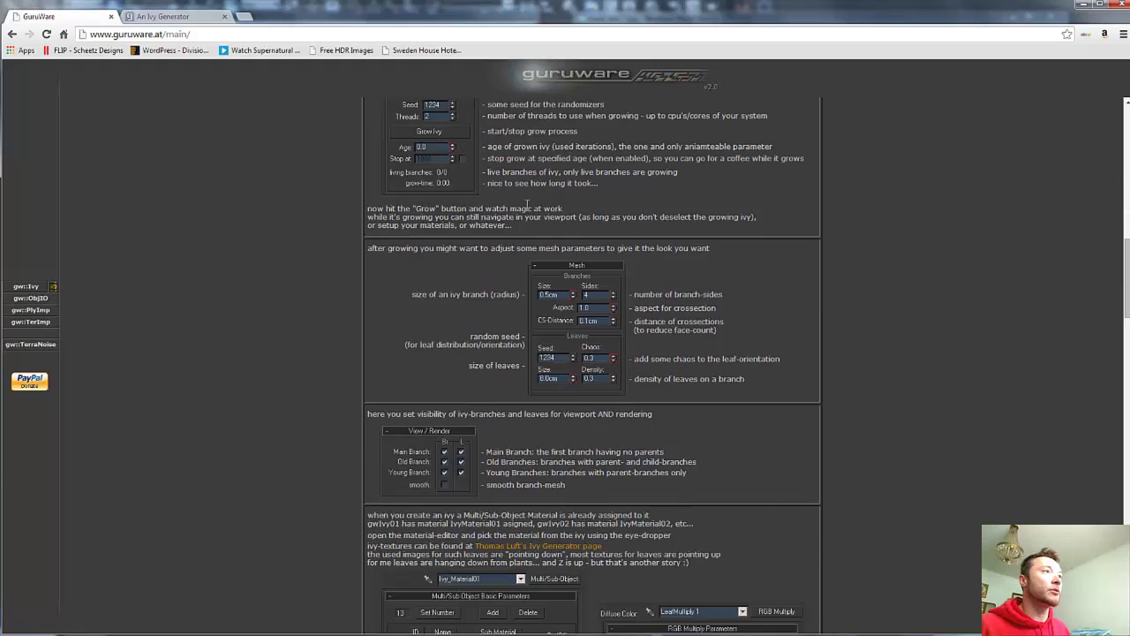
{"action": "scroll", "coordinate": [527, 208], "scroll_direction": "down", "scroll_amount": 3}
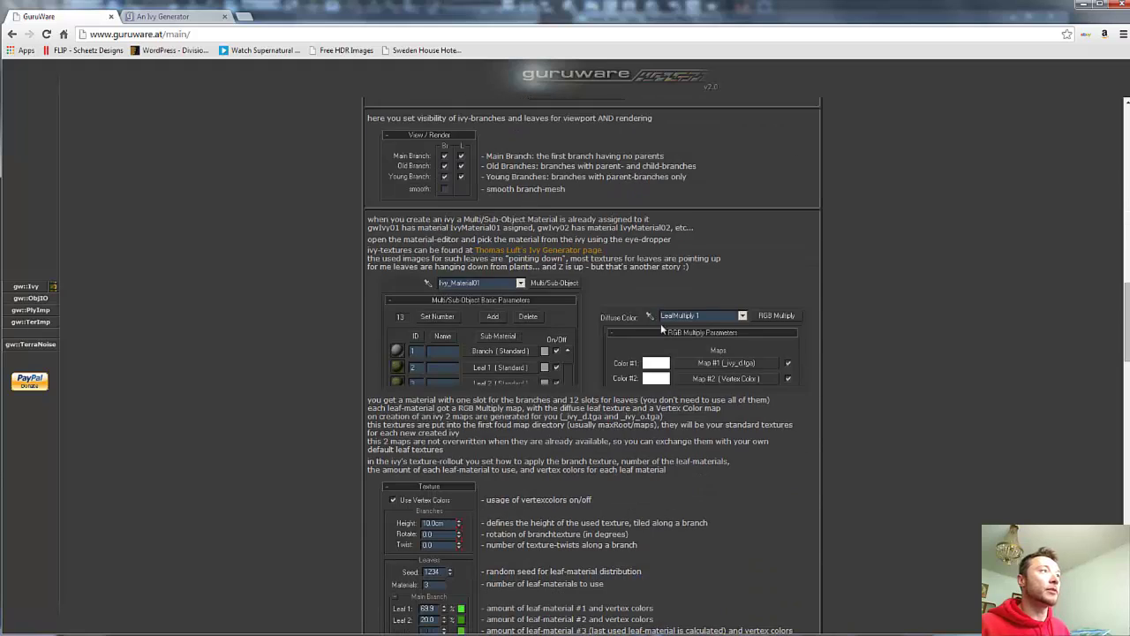
{"action": "scroll", "coordinate": [587, 326], "scroll_direction": "down", "scroll_amount": 3}
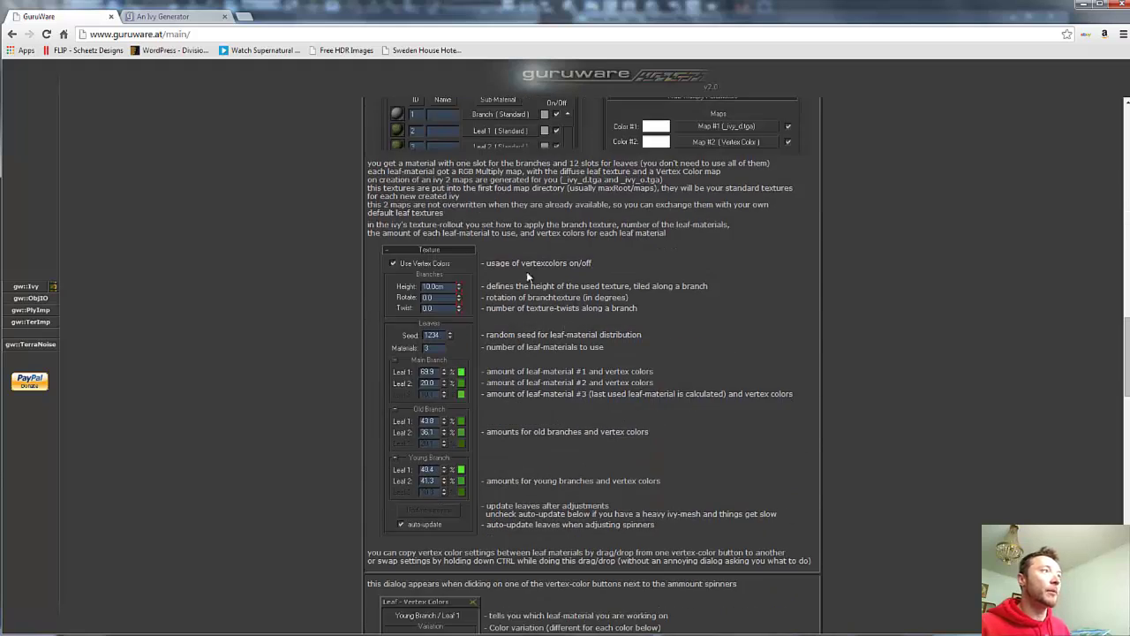
{"action": "scroll", "coordinate": [550, 344], "scroll_direction": "down", "scroll_amount": 12}
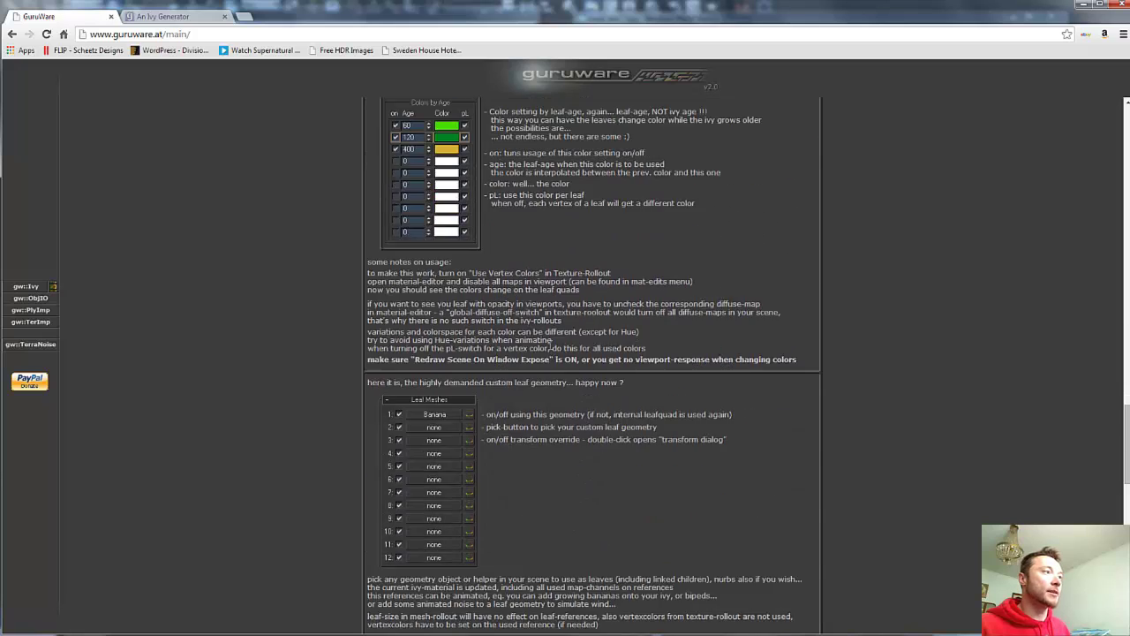
{"action": "scroll", "coordinate": [549, 350], "scroll_direction": "down", "scroll_amount": 6}
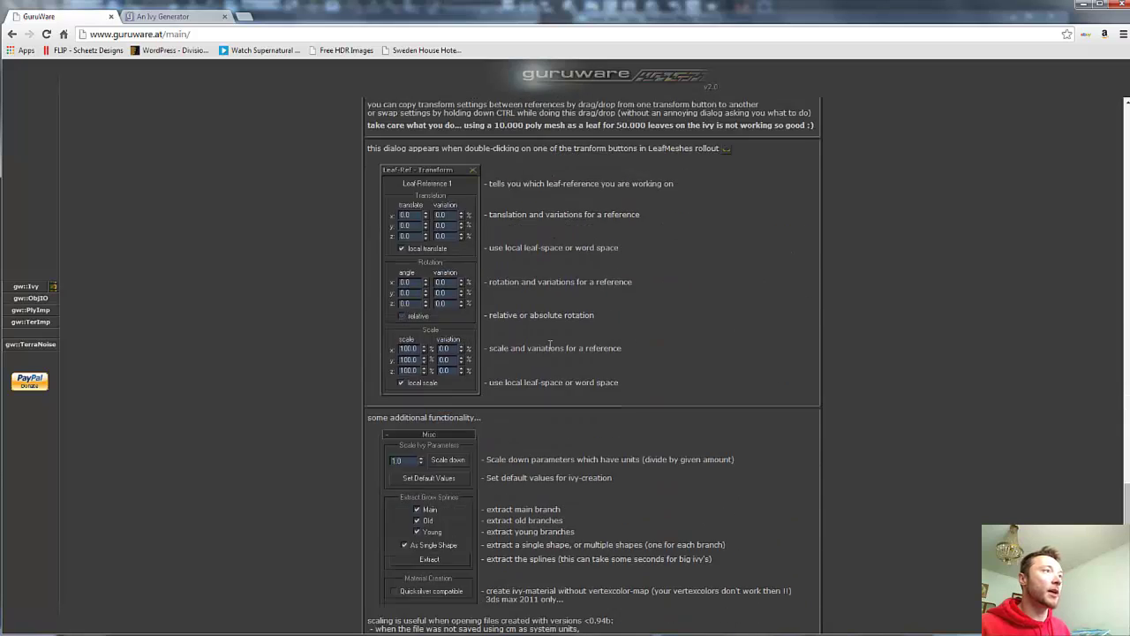
{"action": "scroll", "coordinate": [550, 346], "scroll_direction": "down", "scroll_amount": 3}
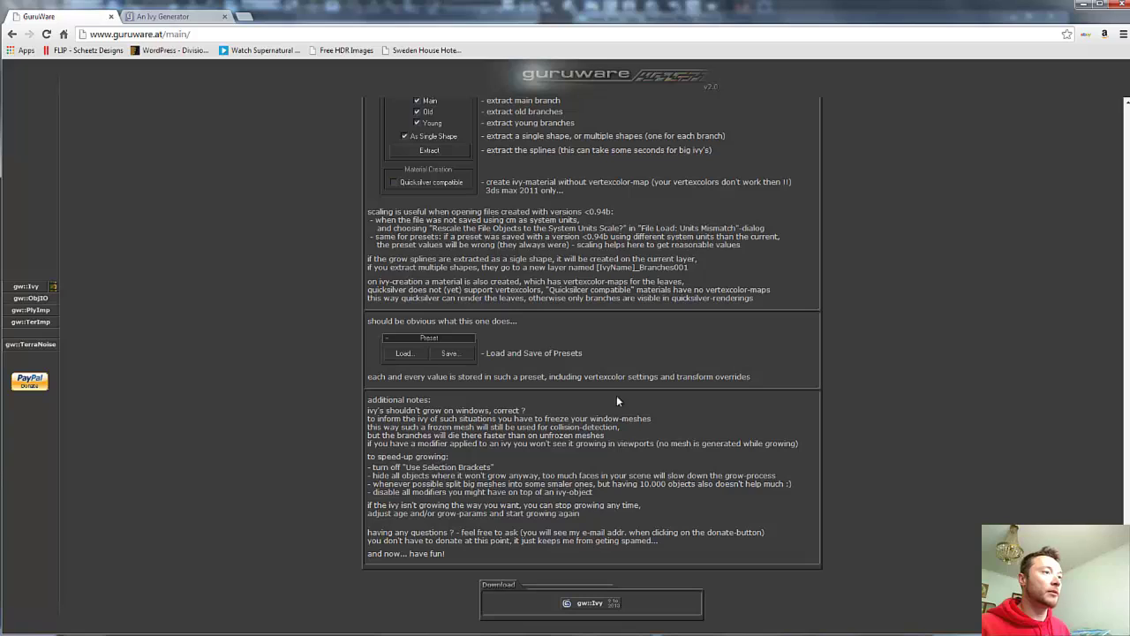
{"action": "left_click", "coordinate": [590, 605]}
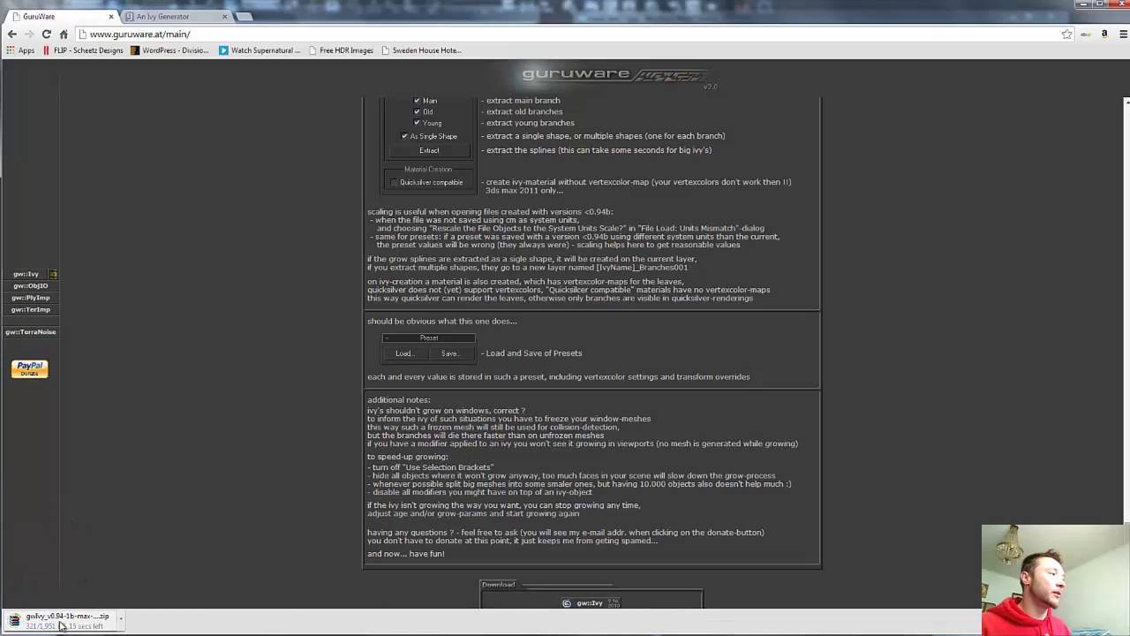
Open the 3dsmax2013 x64 folder inside gwIvy_v0.94-1b-max-guruware in File Explorer, and bring up the 3ds Max 2013 plugins folder.
{"action": "mouse_move", "coordinate": [132, 625]}
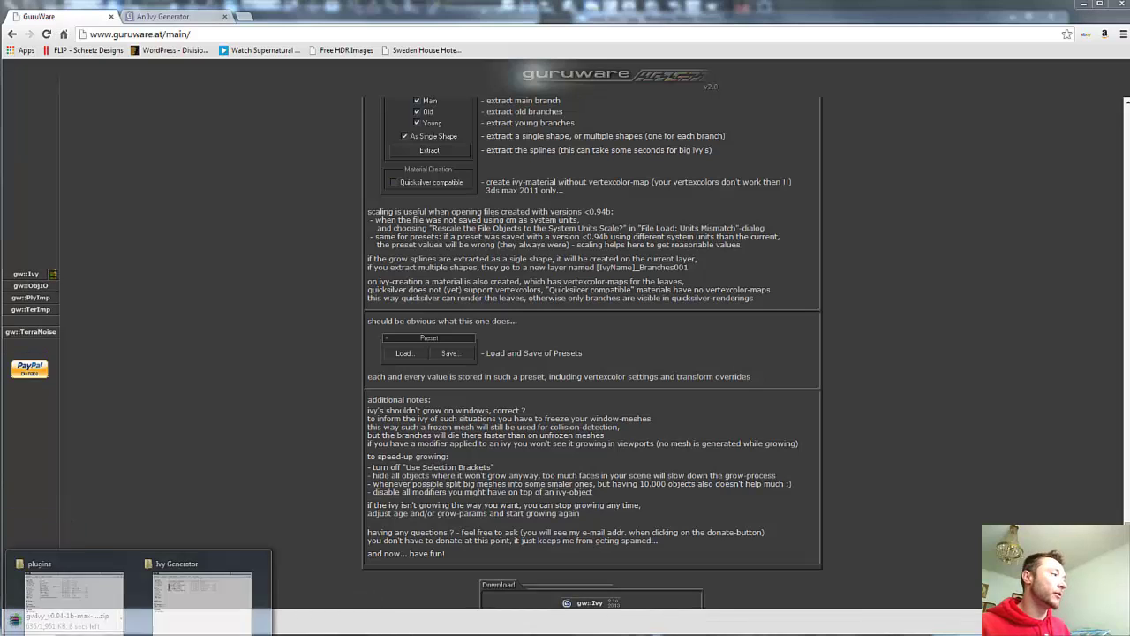
{"action": "left_click", "coordinate": [174, 606]}
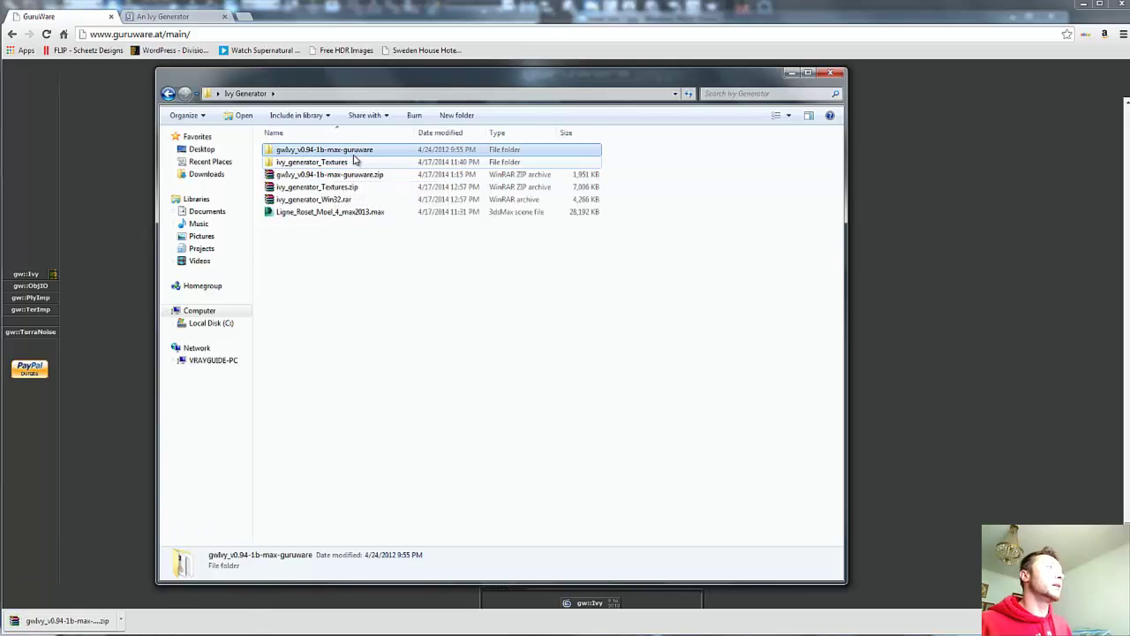
{"action": "double_click", "coordinate": [356, 152]}
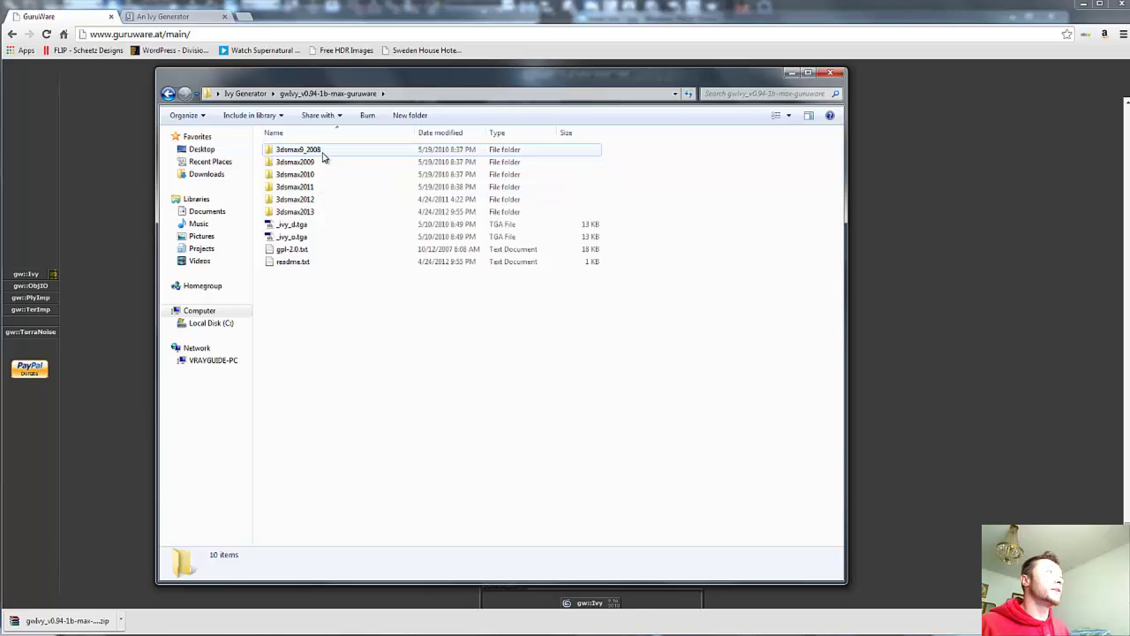
{"action": "left_click", "coordinate": [314, 214]}
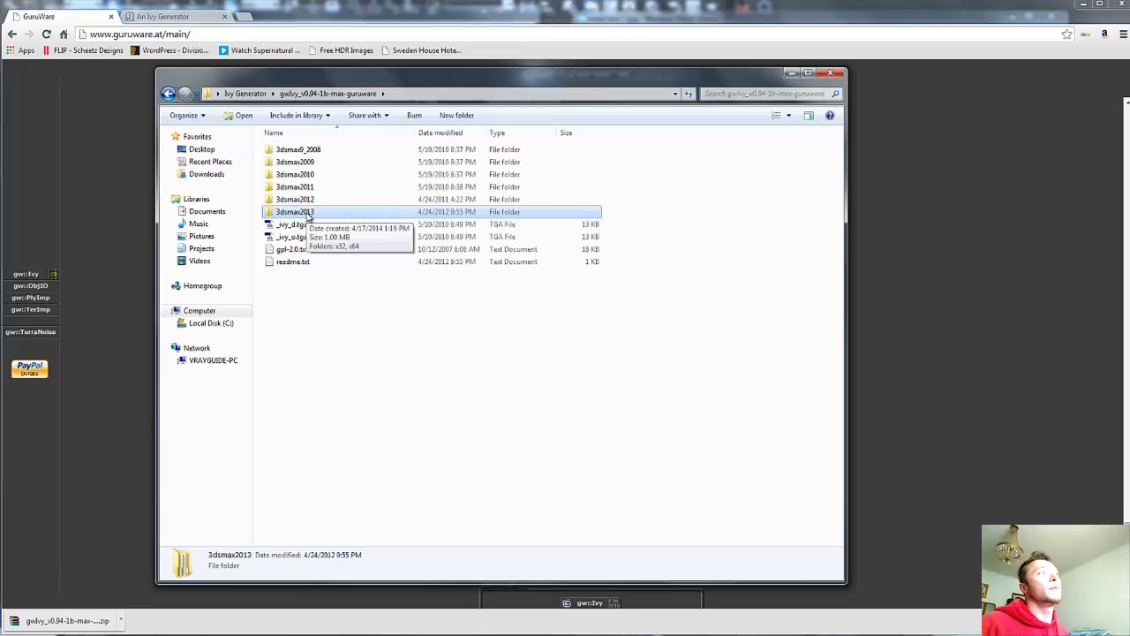
{"action": "double_click", "coordinate": [308, 215]}
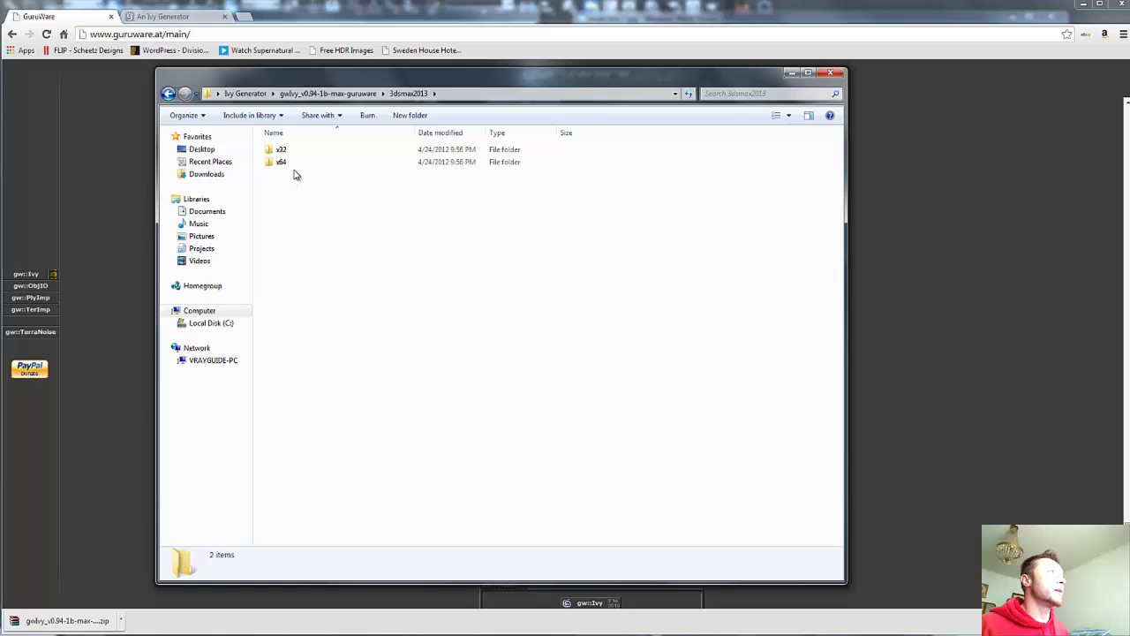
{"action": "left_click", "coordinate": [283, 168]}
{"action": "double_click", "coordinate": [284, 164]}
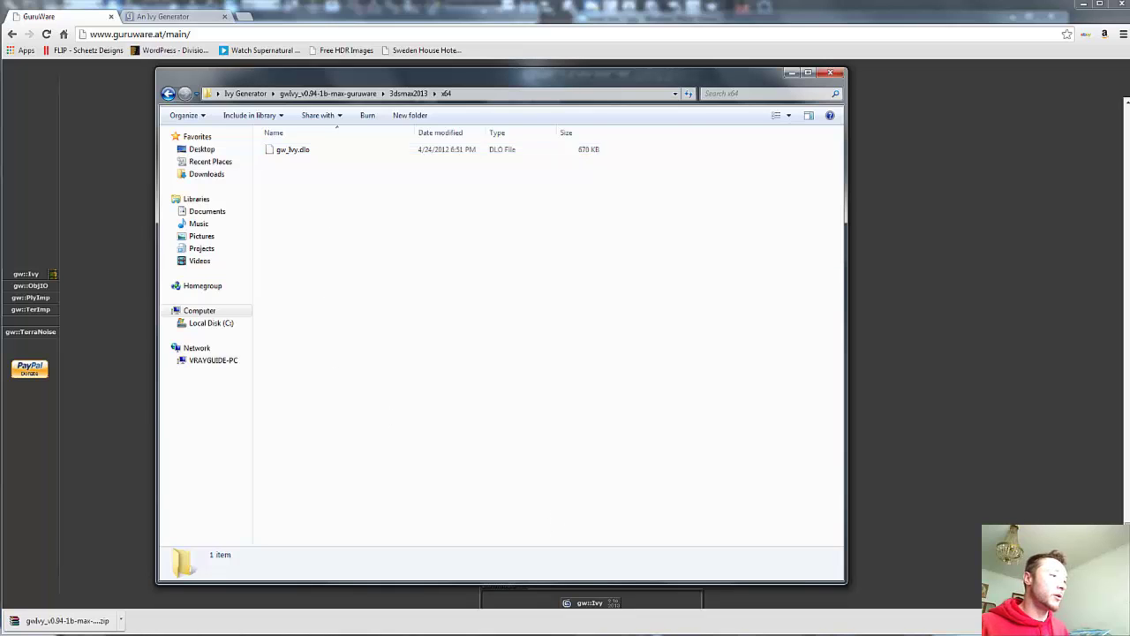
{"action": "left_click", "coordinate": [126, 634]}
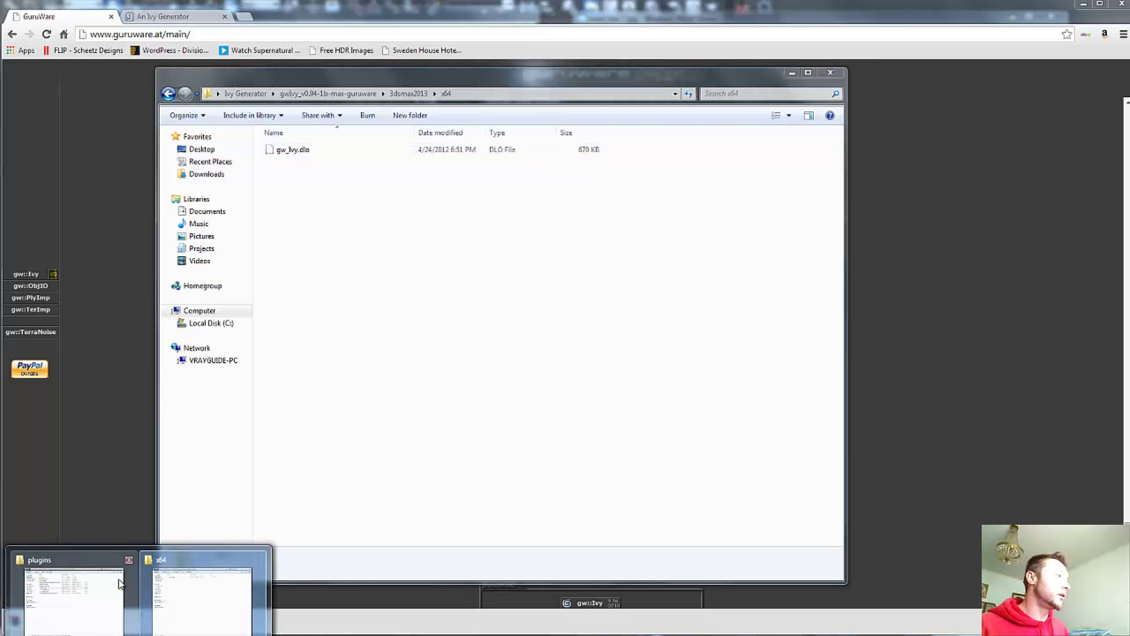
{"action": "left_click", "coordinate": [94, 592]}
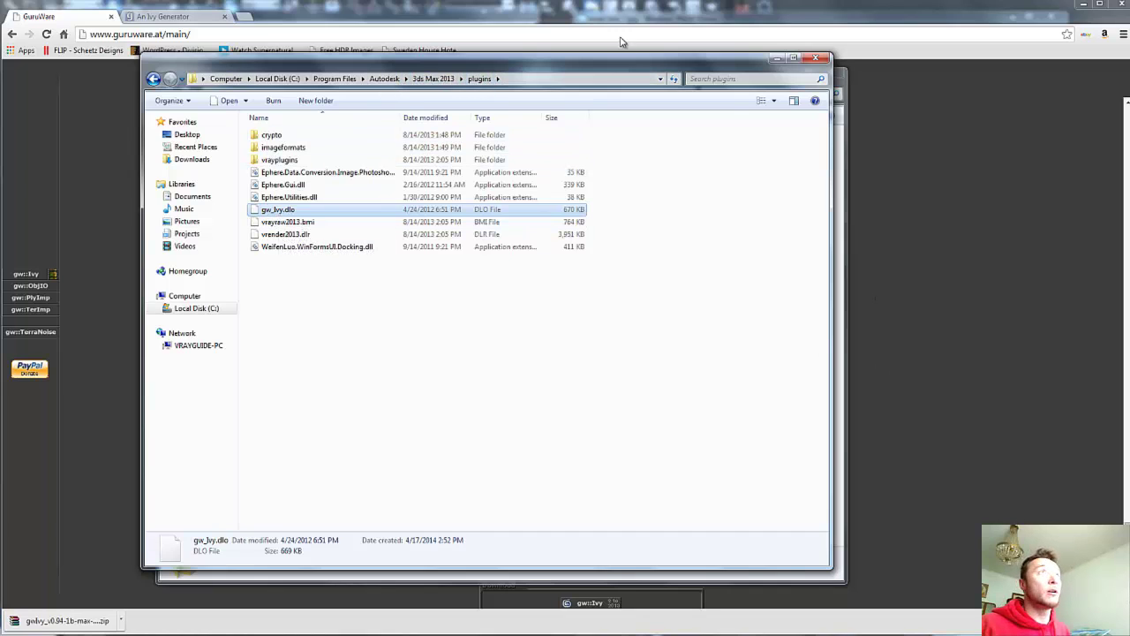
Switch to 3ds Max and activate the gwIvy object from the Guruware geometry category with AutoGrid enabled.
{"action": "left_click_drag", "start_coordinate": [652, 67], "coordinate": [691, 184]}
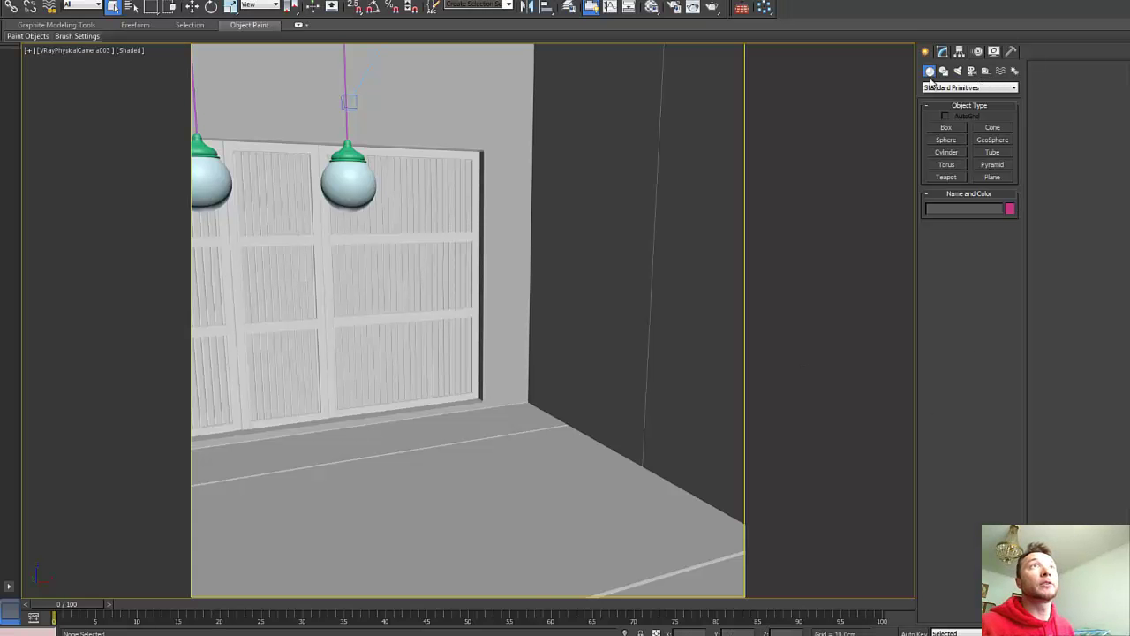
{"action": "left_click", "coordinate": [971, 88]}
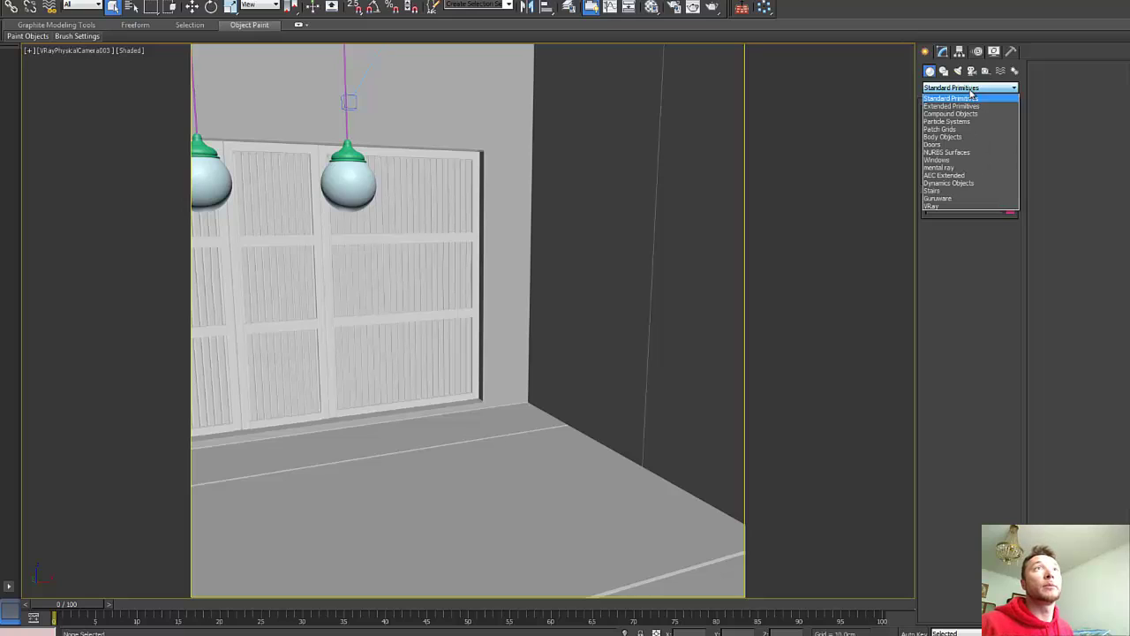
{"action": "left_click", "coordinate": [939, 199]}
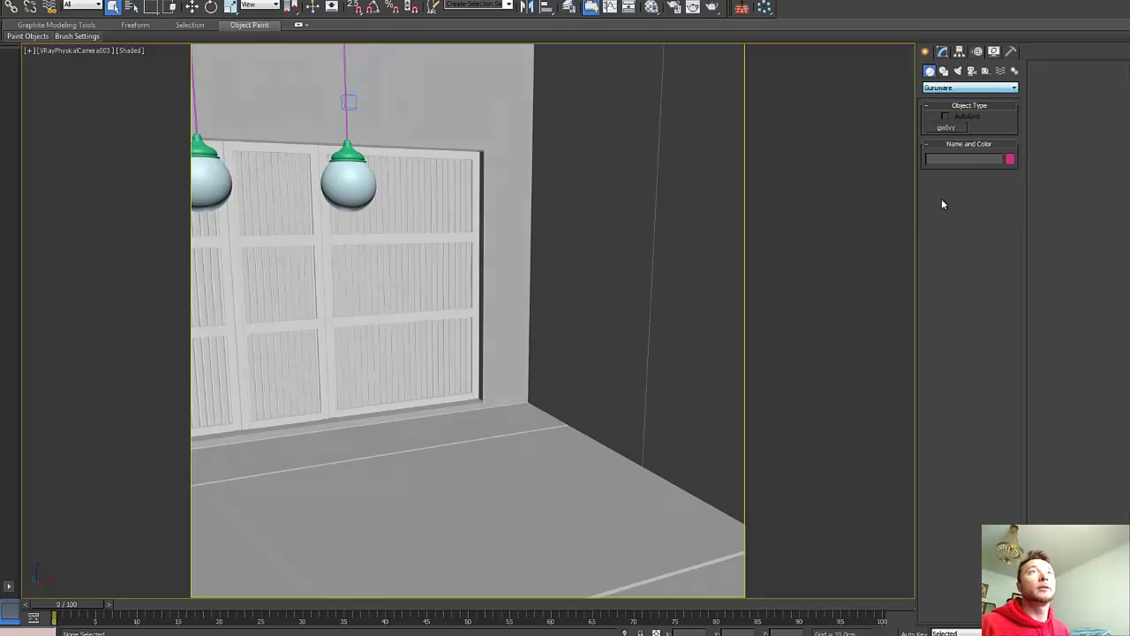
{"action": "left_click", "coordinate": [945, 127]}
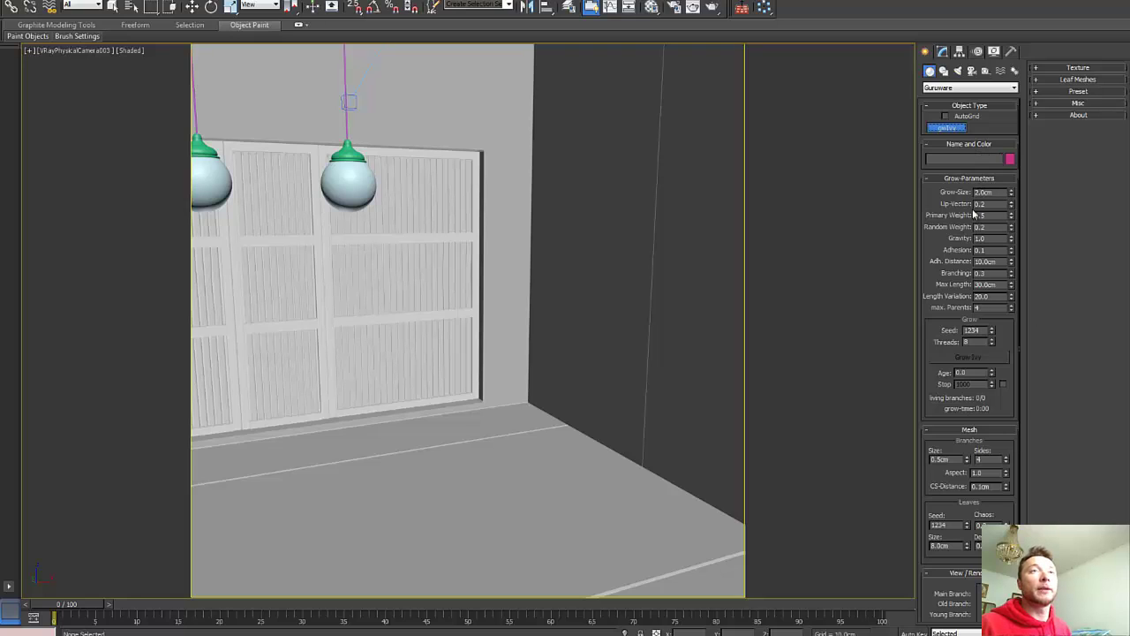
{"action": "left_click", "coordinate": [947, 115]}
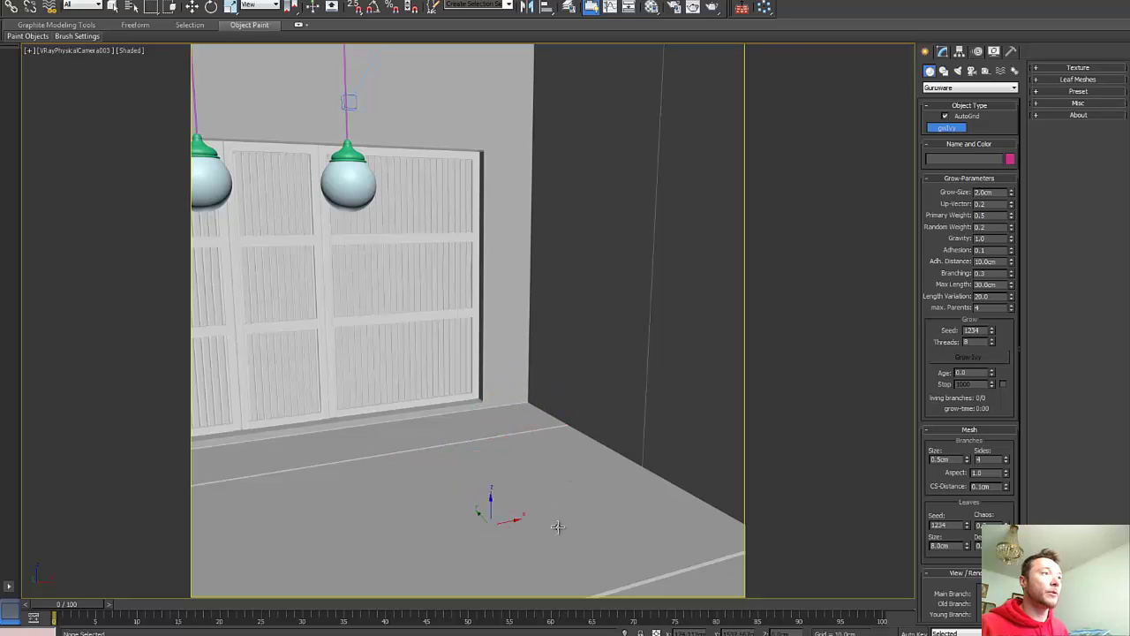
Place an ivy starting point at the foot of the back wall's corner, grow it to an age of about 311, and end its creation.
{"action": "left_click", "coordinate": [505, 404]}
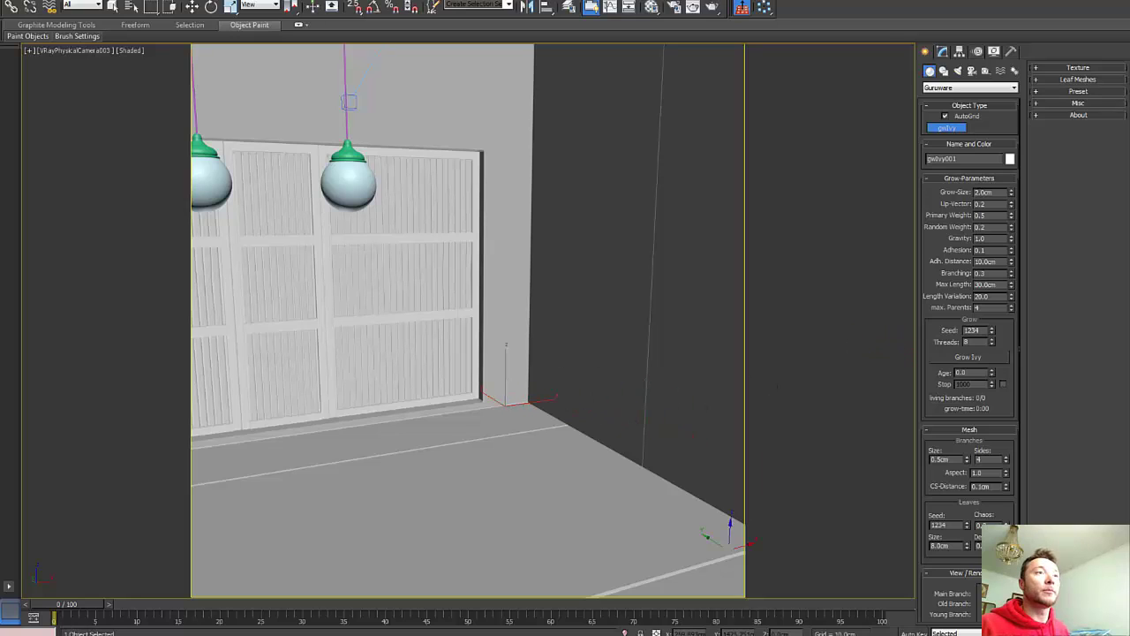
{"action": "left_click", "coordinate": [963, 358]}
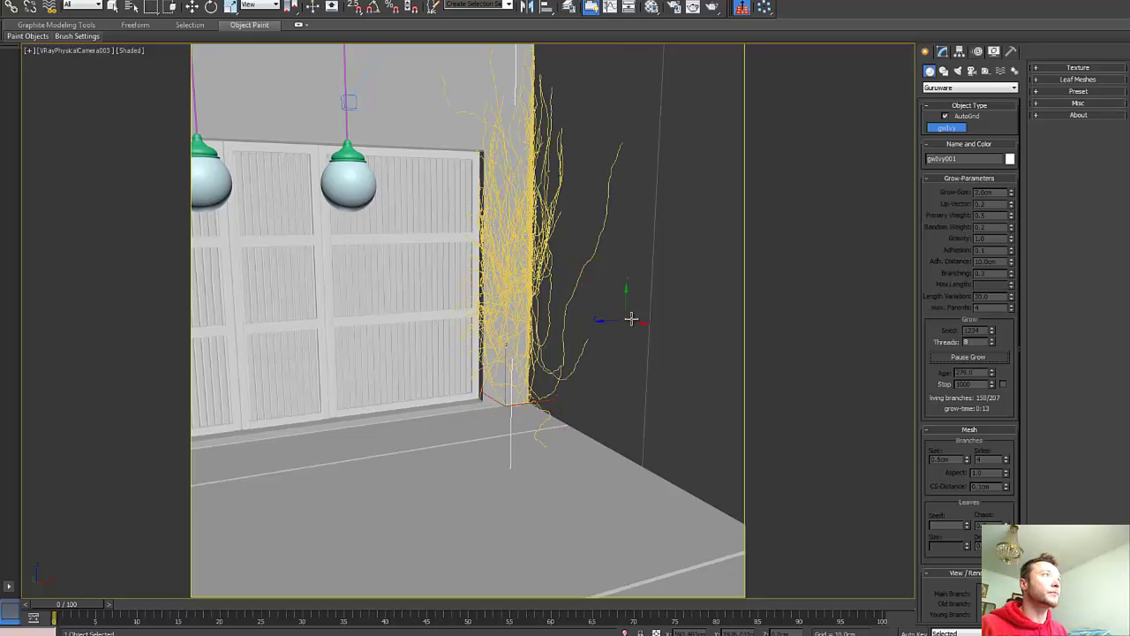
{"action": "right_click", "coordinate": [329, 92]}
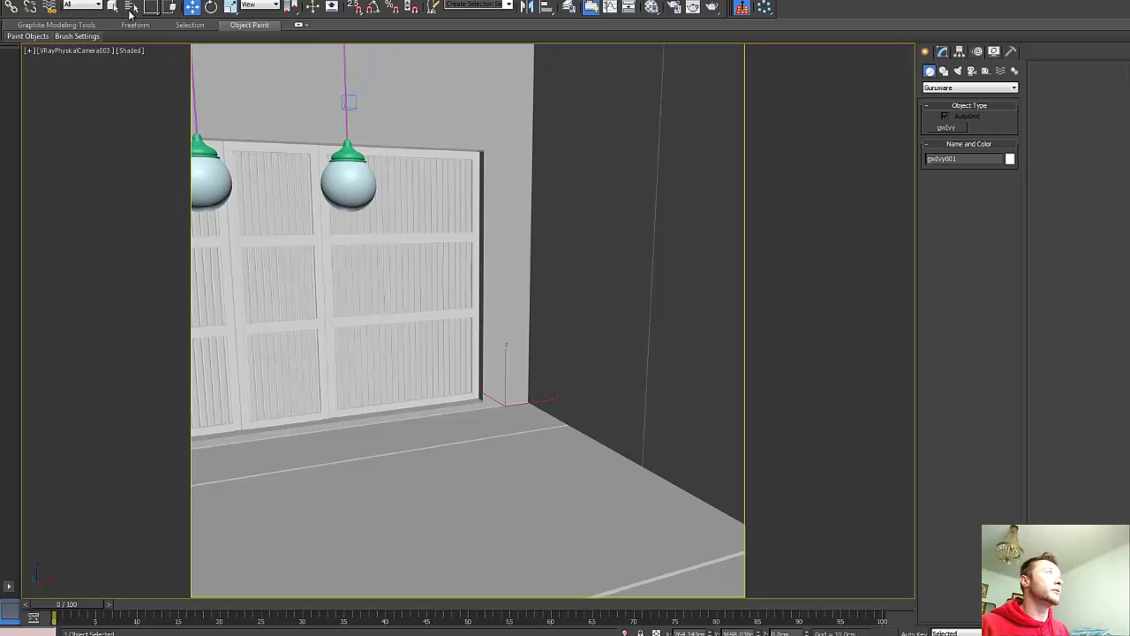
{"action": "left_click", "coordinate": [113, 7]}
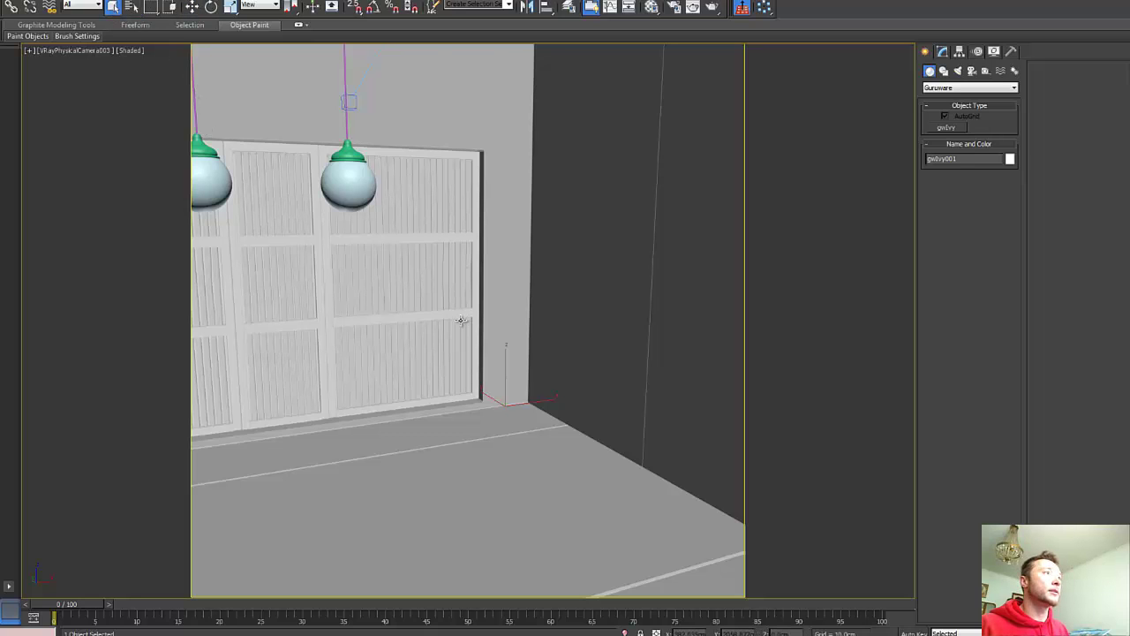
Select the back wall box, examine it with the ivy in a Left wireframe view, and return to the shaded VRayPhysicalCamera003 view.
{"action": "left_click", "coordinate": [524, 309]}
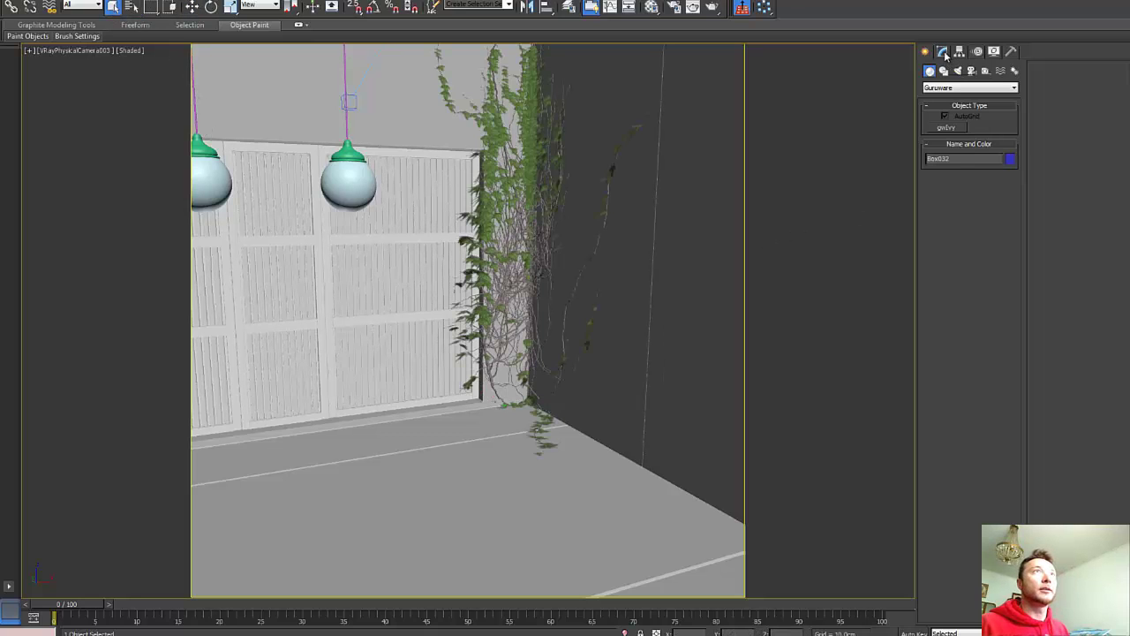
{"action": "left_click", "coordinate": [943, 51]}
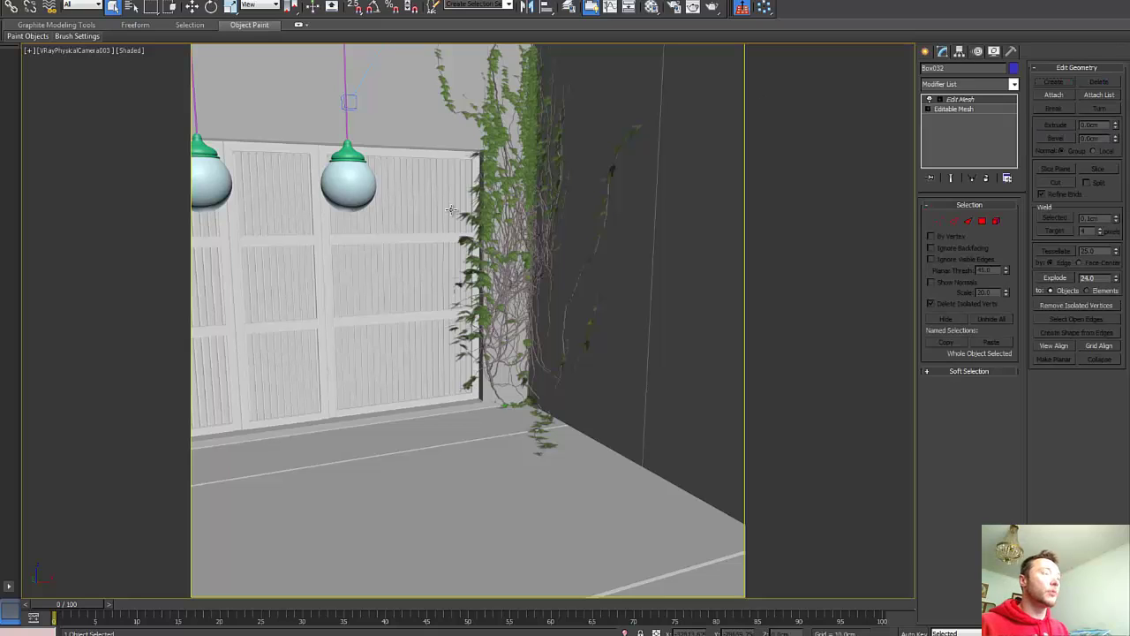
{"action": "key", "text": "l"}
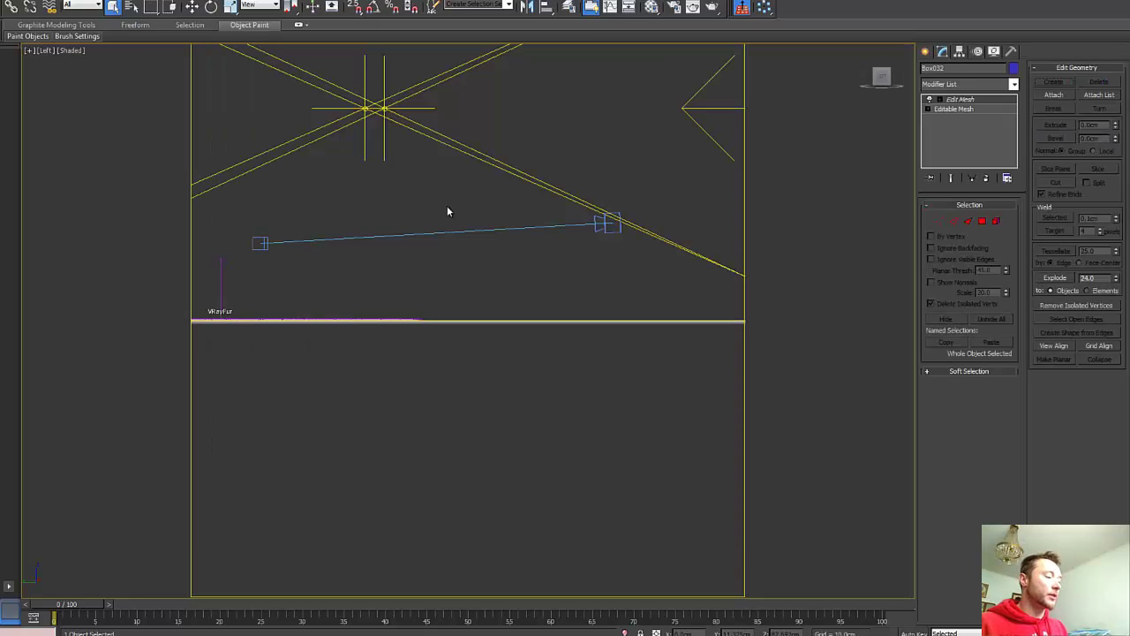
{"action": "key", "text": "z"}
{"action": "key", "text": "F3"}
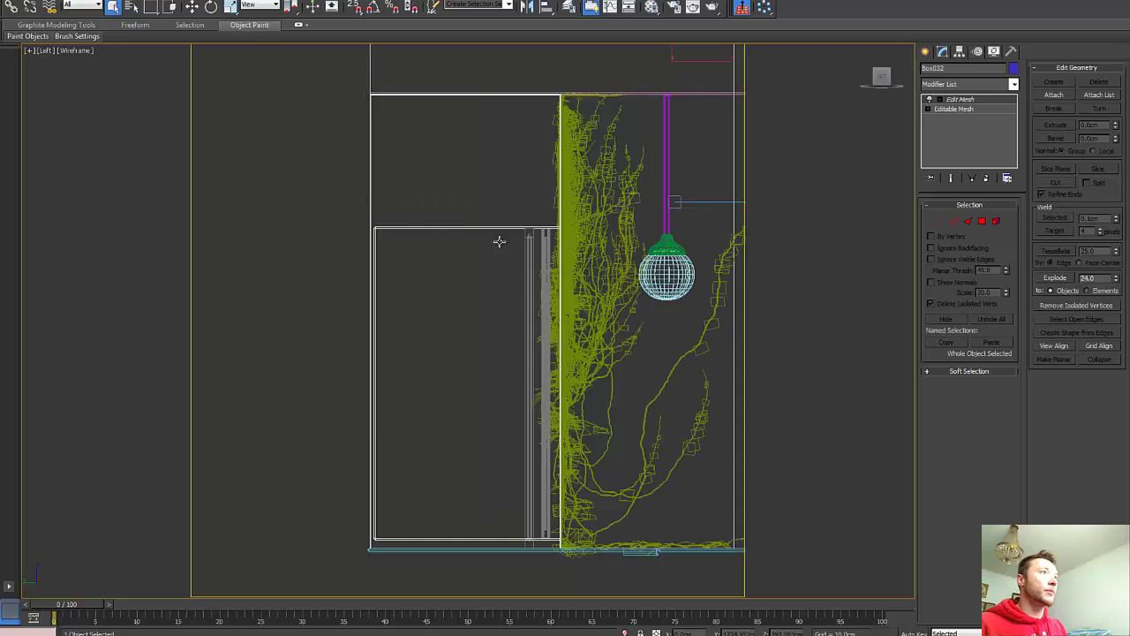
{"action": "scroll", "coordinate": [528, 247], "scroll_direction": "down", "scroll_amount": 3}
{"action": "scroll", "coordinate": [520, 243], "scroll_direction": "up", "scroll_amount": 6}
{"action": "scroll", "coordinate": [527, 243], "scroll_direction": "up", "scroll_amount": 2}
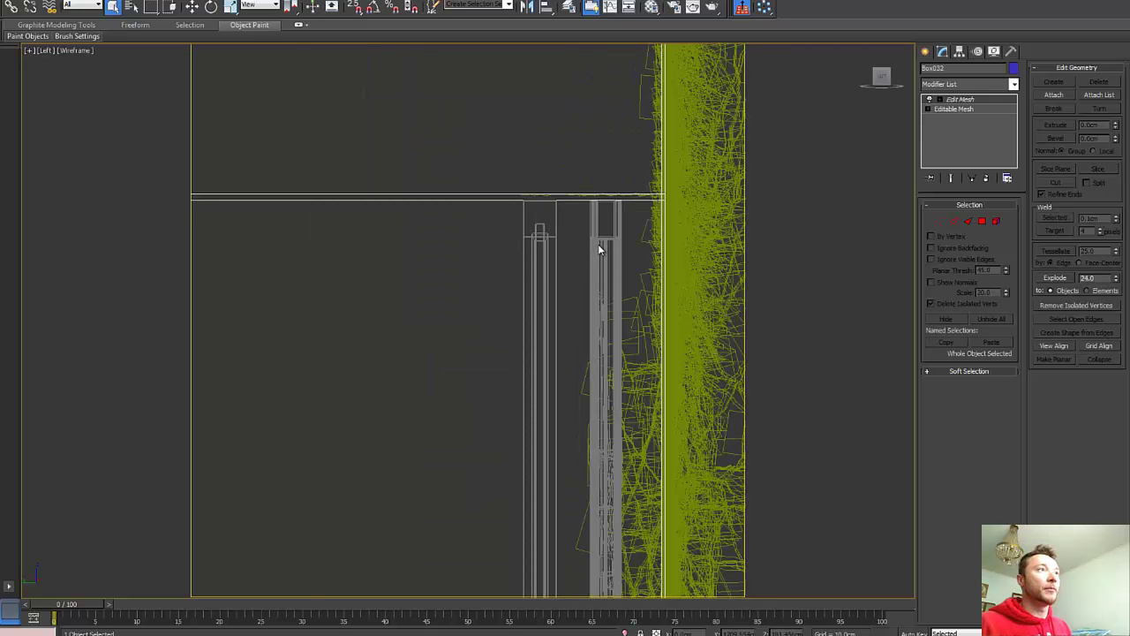
{"action": "key", "text": "c"}
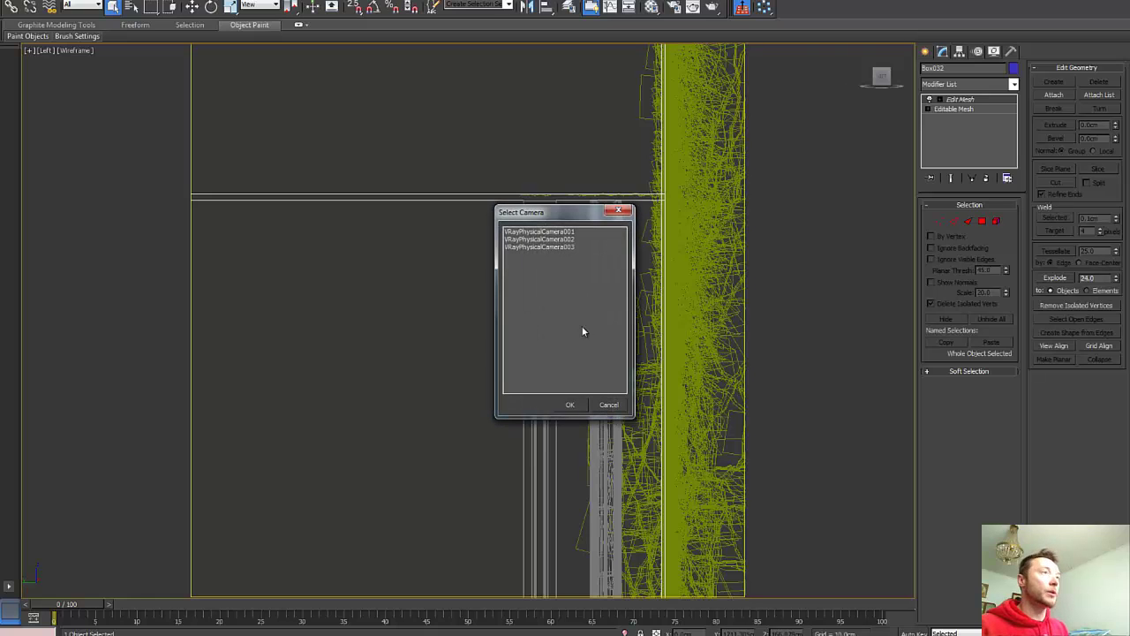
{"action": "left_click", "coordinate": [562, 238]}
{"action": "double_click", "coordinate": [562, 244]}
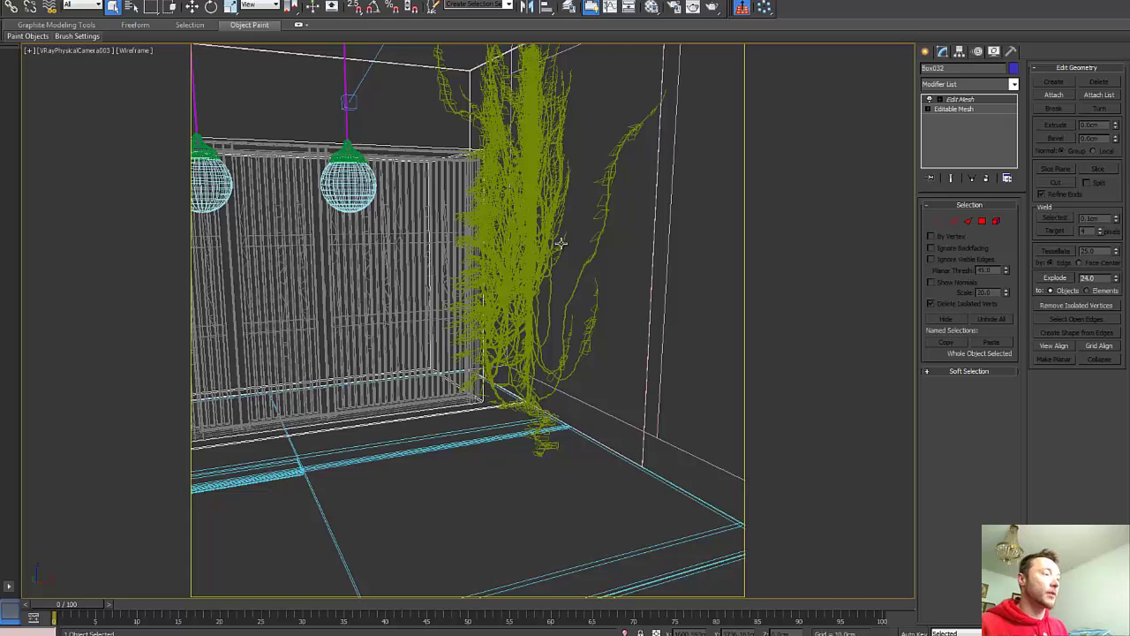
{"action": "key", "text": "F3"}
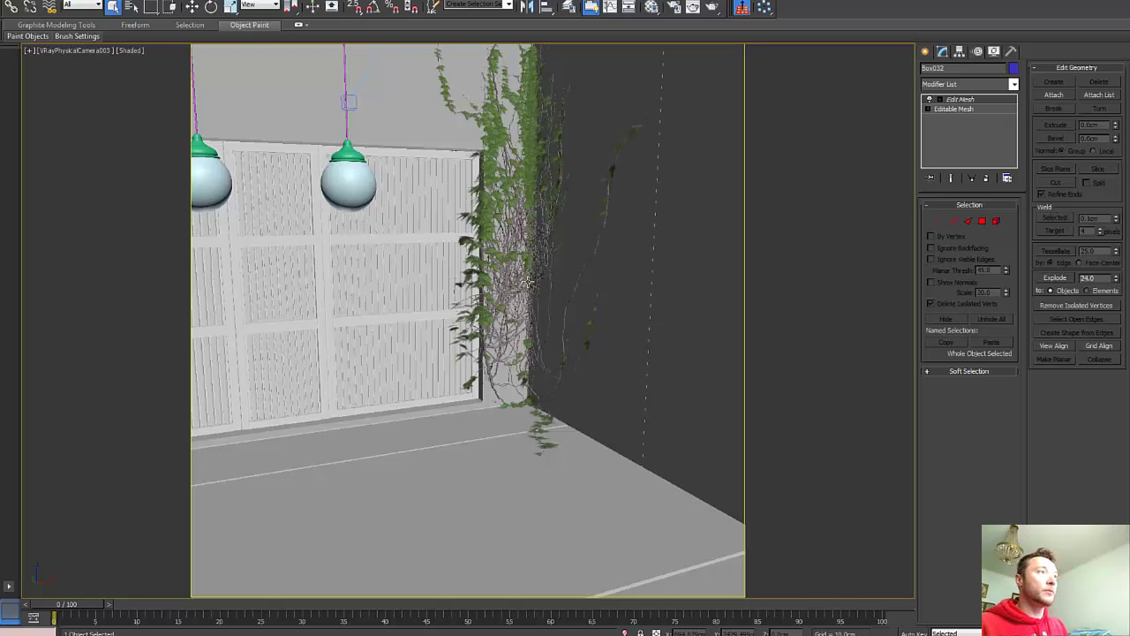
Delete the ivy from the wall corner and restart gwIvy creation with its grow parameters in view.
{"action": "left_click", "coordinate": [542, 284]}
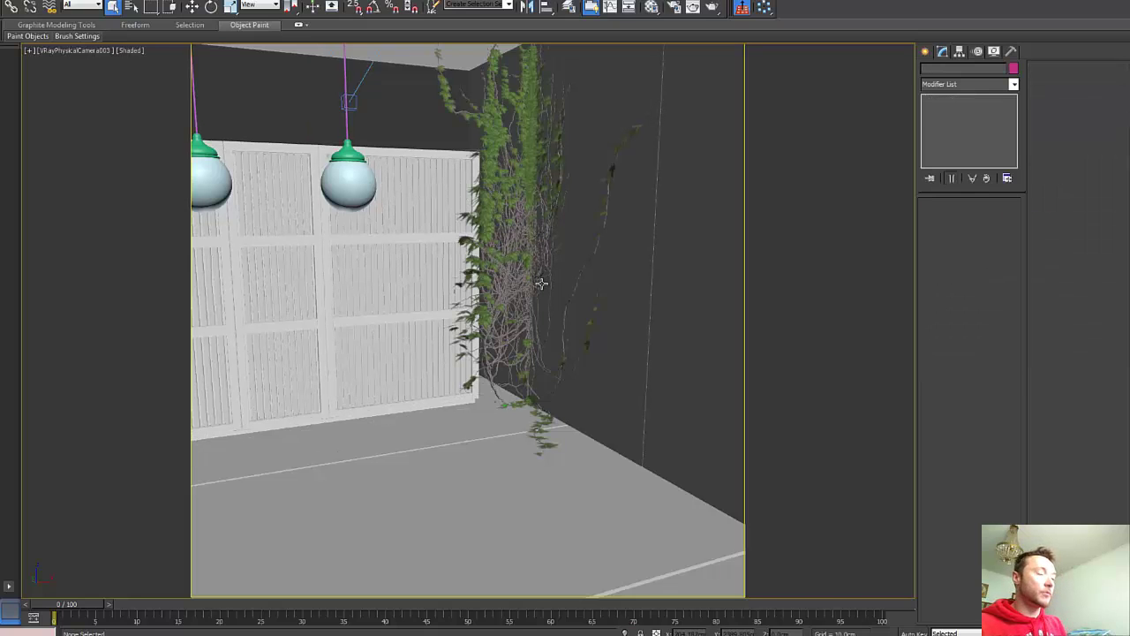
{"action": "left_click", "coordinate": [541, 283]}
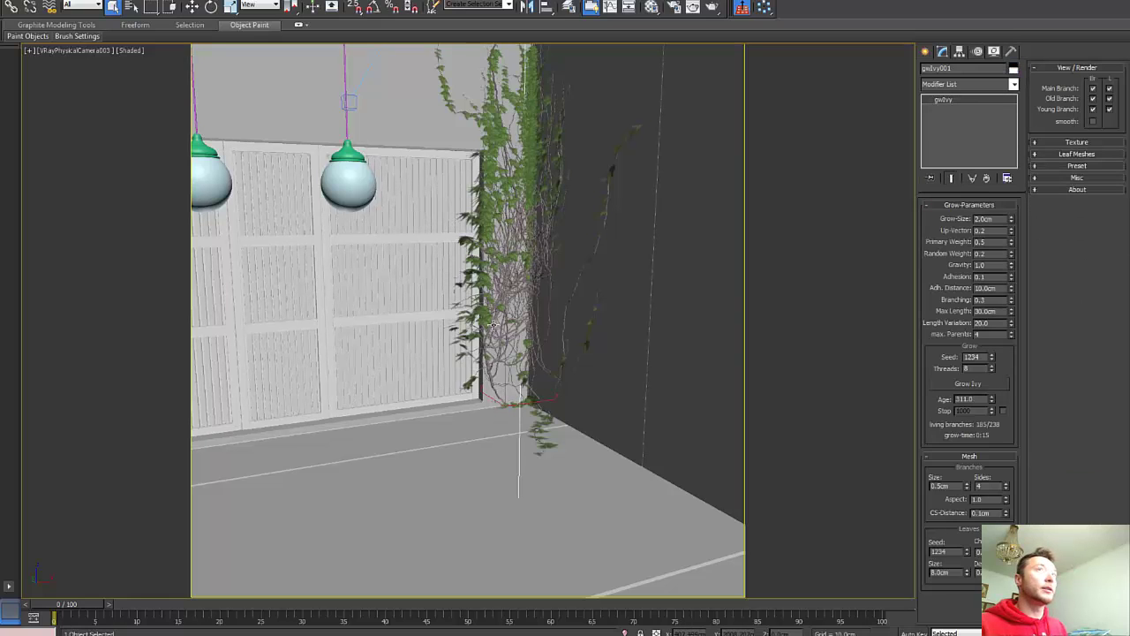
{"action": "key", "text": "Delete"}
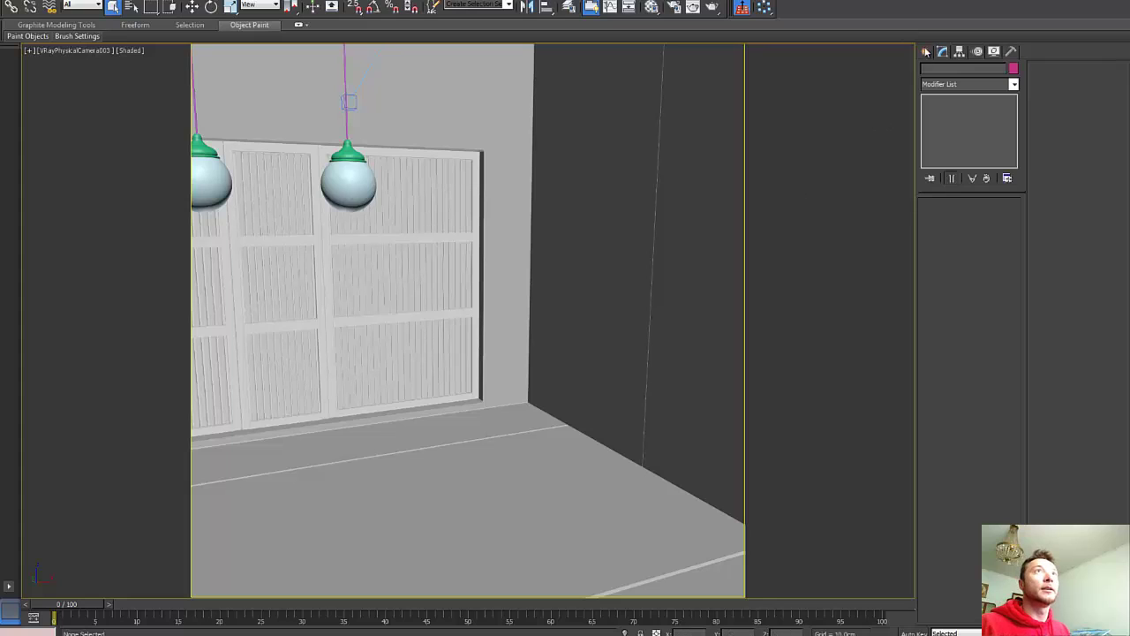
{"action": "left_click", "coordinate": [925, 51]}
{"action": "left_click", "coordinate": [945, 127]}
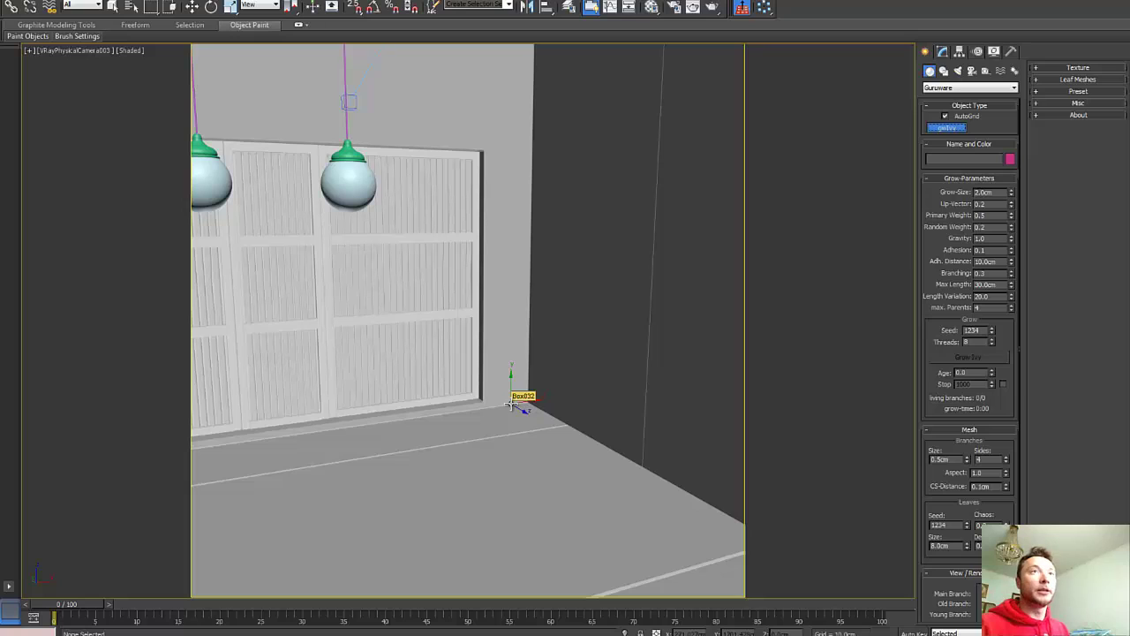
{"action": "scroll", "coordinate": [1001, 175], "scroll_direction": "down", "scroll_amount": 1}
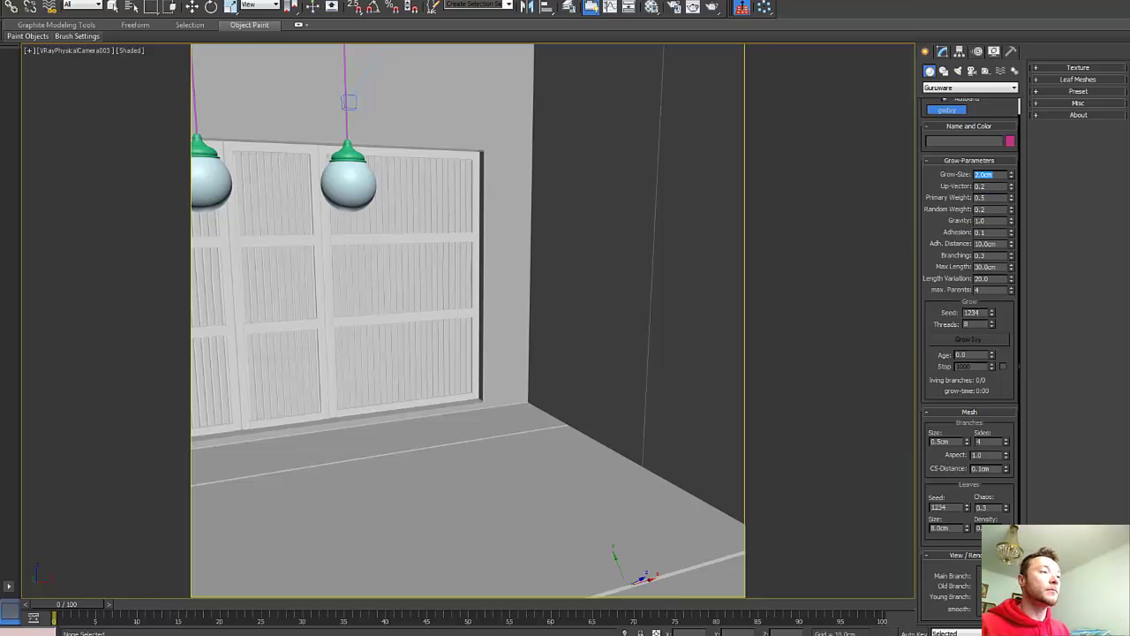
Compare the reference photo Ligne_ROSET_MOEL.jpg with the render moel_test_7.jpg in Windows Photo Viewer, and return to 3ds Max.
{"action": "left_click", "coordinate": [454, 635]}
{"action": "left_click", "coordinate": [530, 622]}
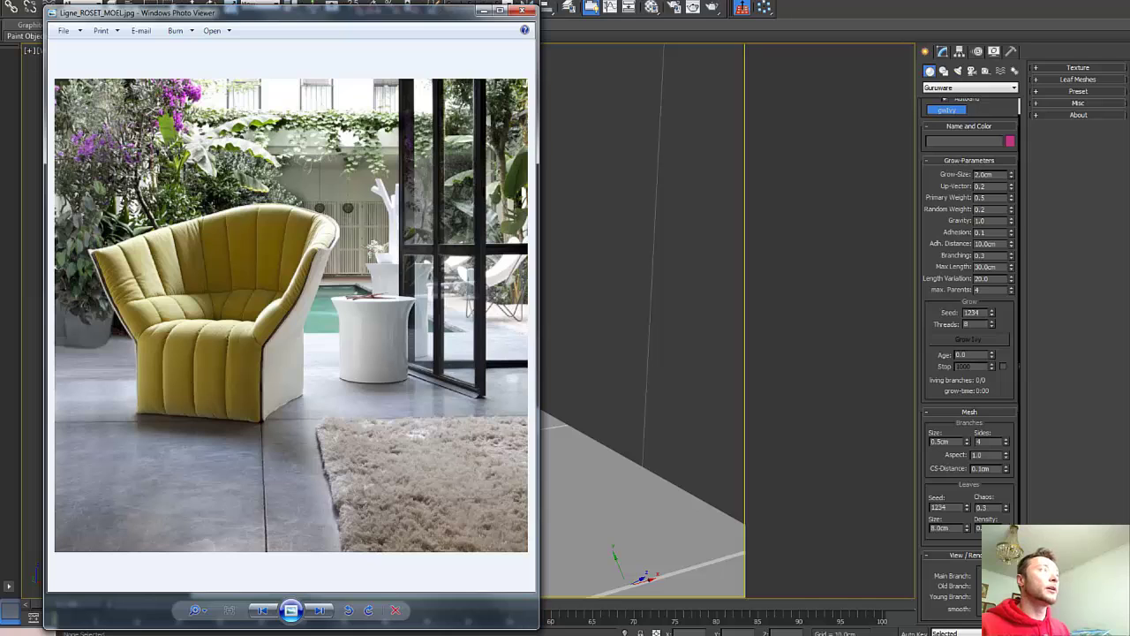
{"action": "left_click", "coordinate": [453, 635]}
{"action": "left_click", "coordinate": [389, 587]}
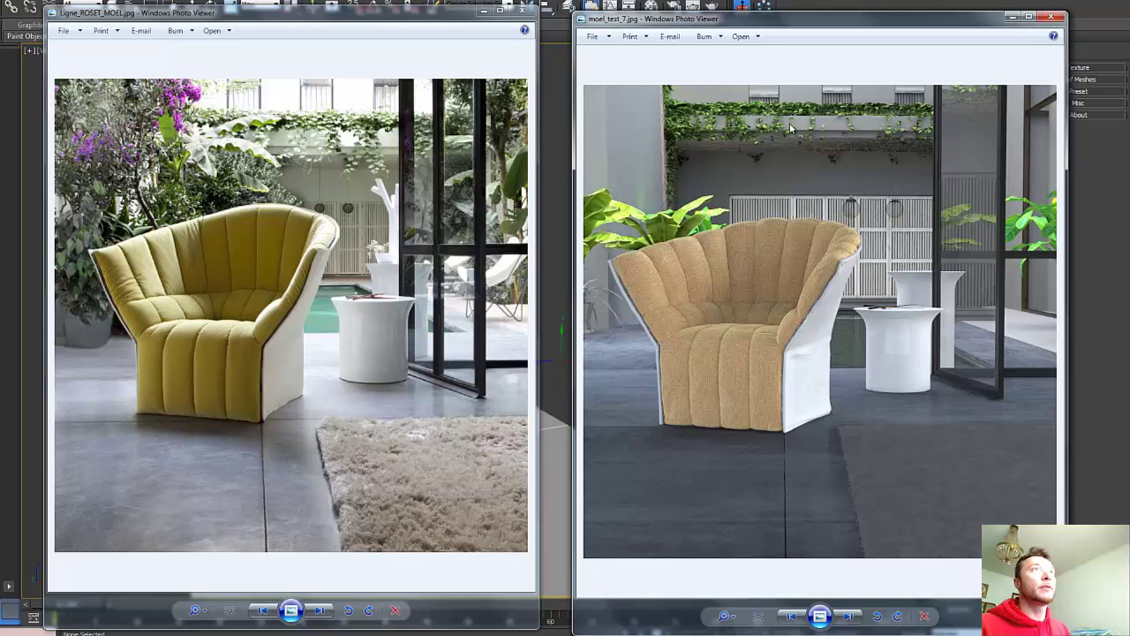
{"action": "left_click", "coordinate": [786, 2]}
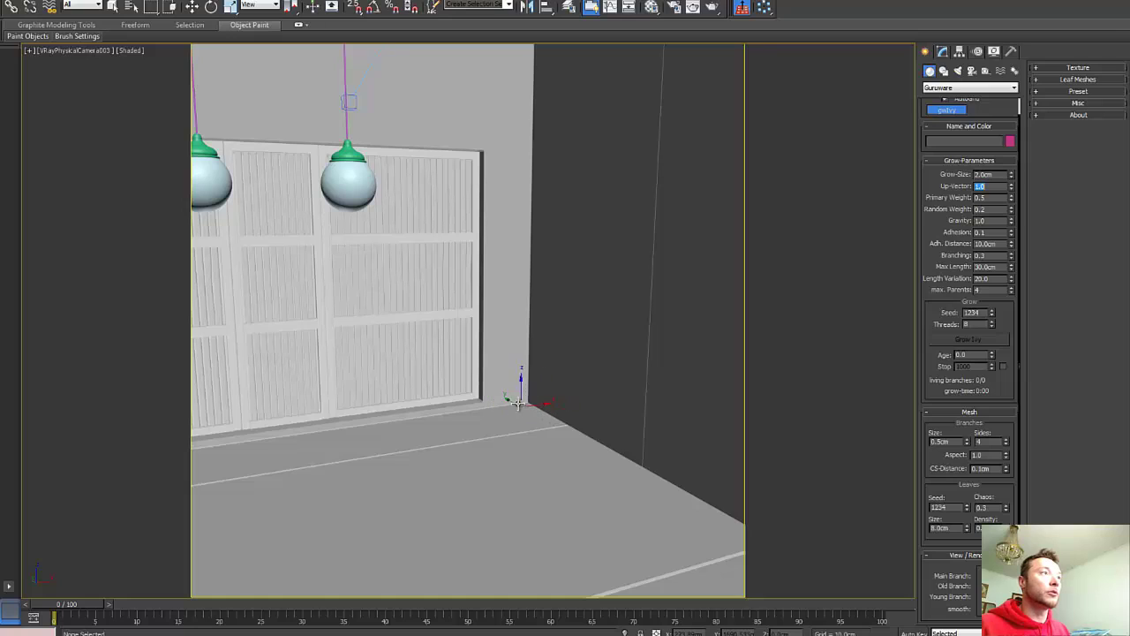
Place an ivy with Up-Vector 1.0 at the back wall's foot and grow it to an age of about 607, watching through VRayPhysicalCamera002.
{"action": "left_click", "coordinate": [515, 404]}
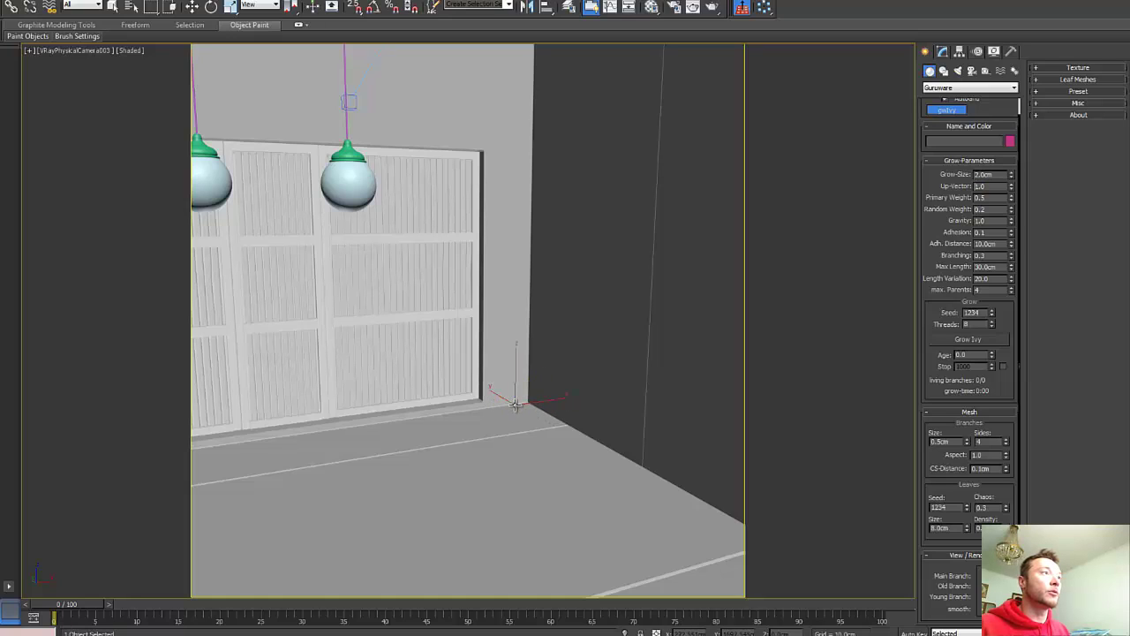
{"action": "left_click", "coordinate": [968, 340]}
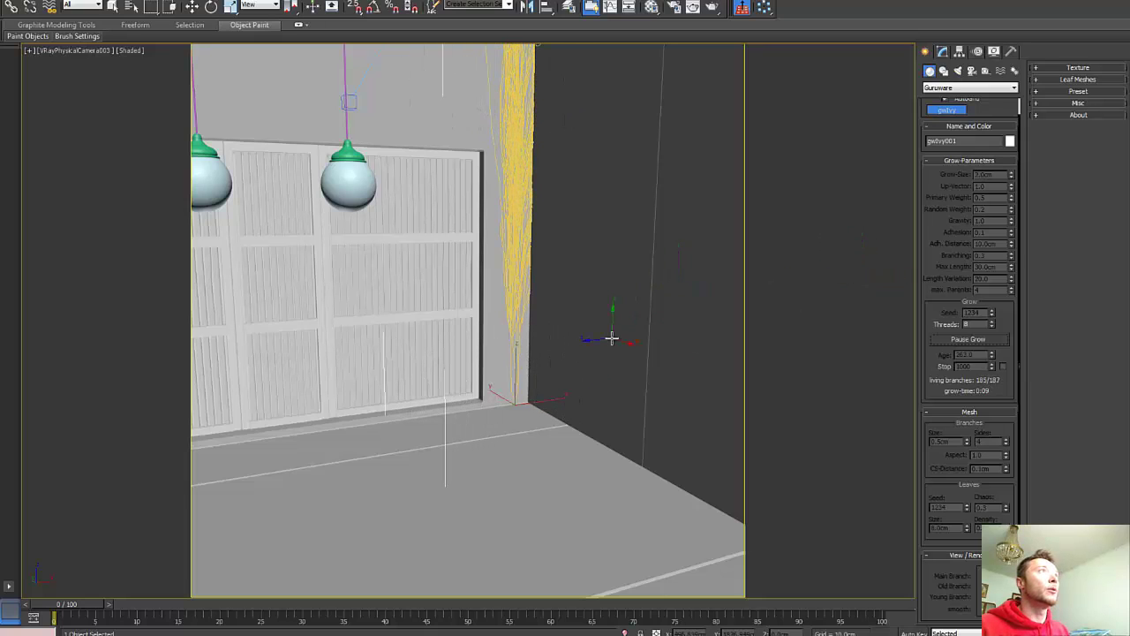
{"action": "key", "text": "c"}
{"action": "left_click", "coordinate": [565, 240]}
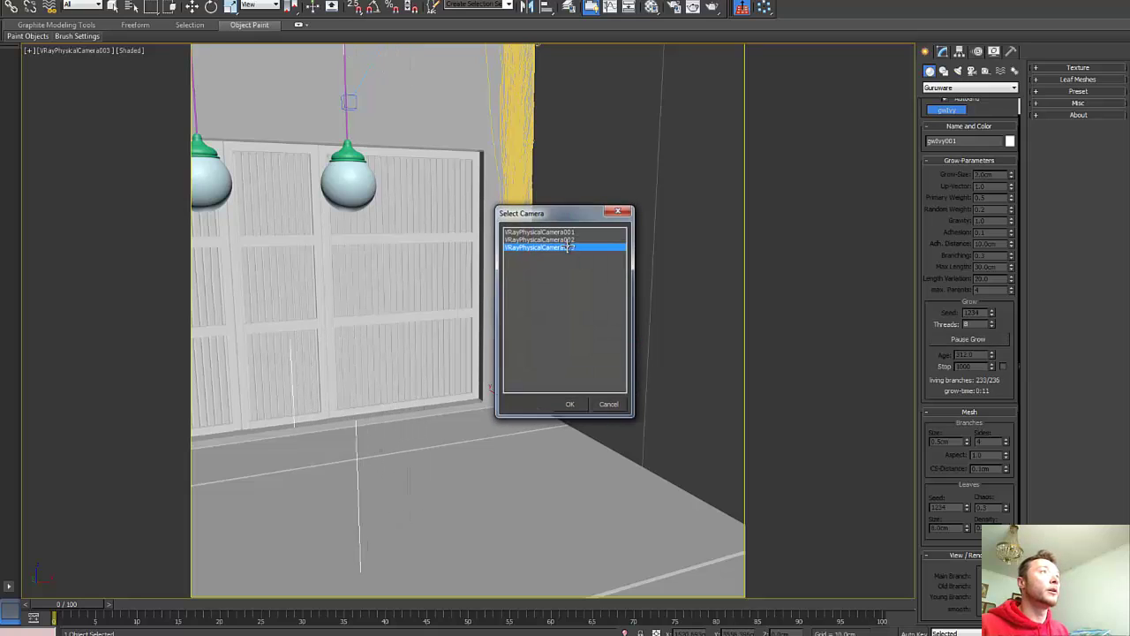
{"action": "double_click", "coordinate": [568, 241]}
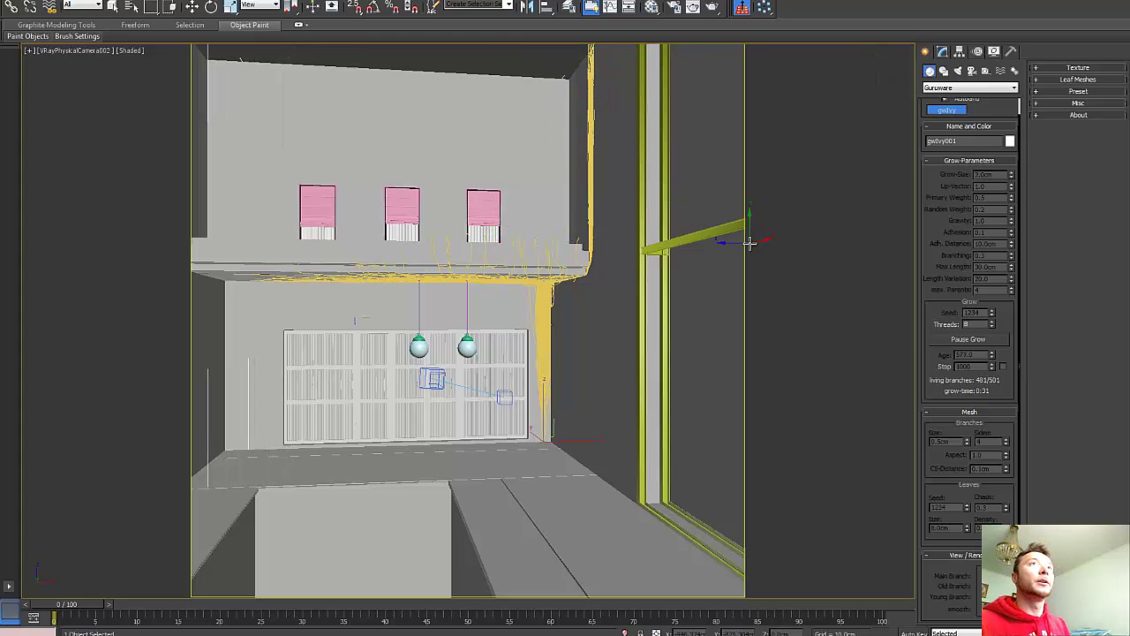
{"action": "left_click", "coordinate": [989, 342]}
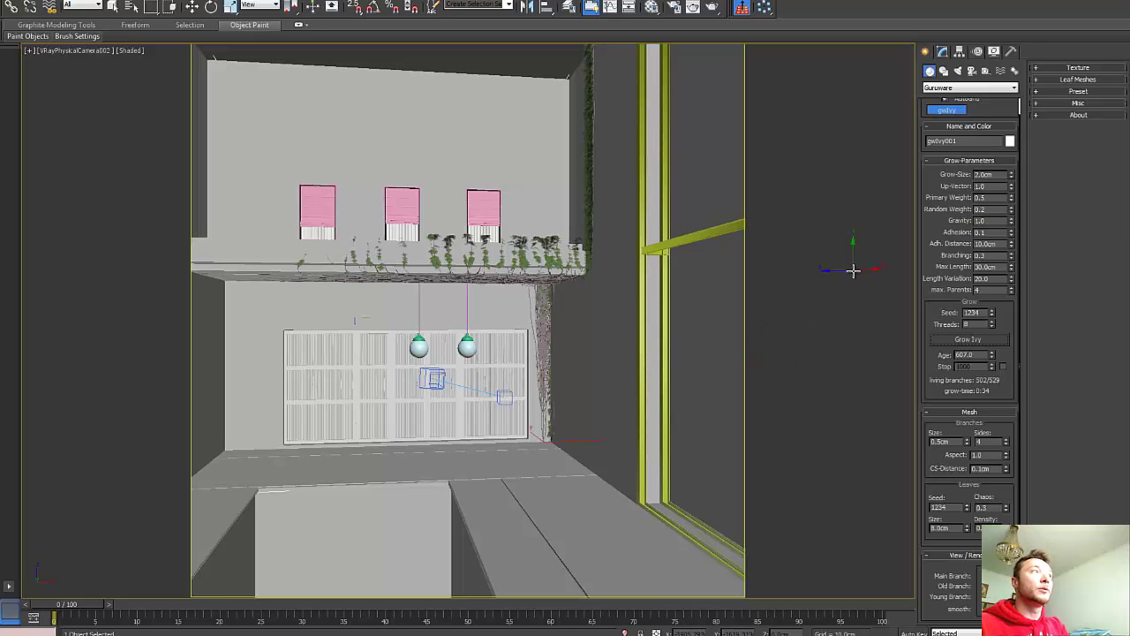
Delete the ivy and set the gwIvy Up-Vector to 0.3.
{"action": "key", "text": "Delete"}
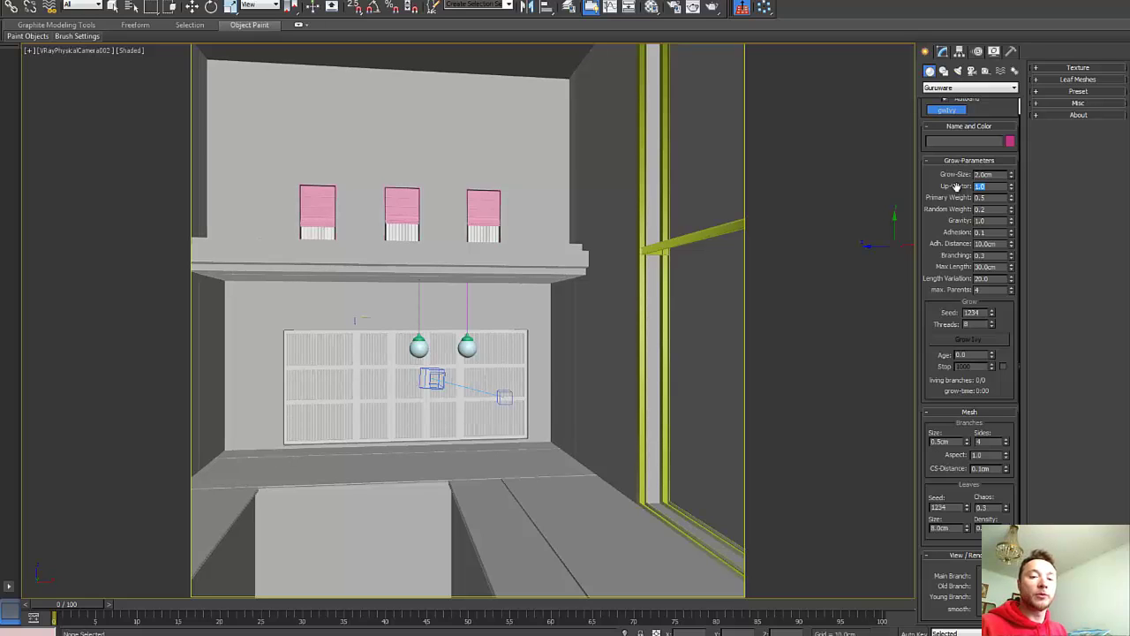
{"action": "type", "text": ".3"}
{"action": "key", "text": "Return"}
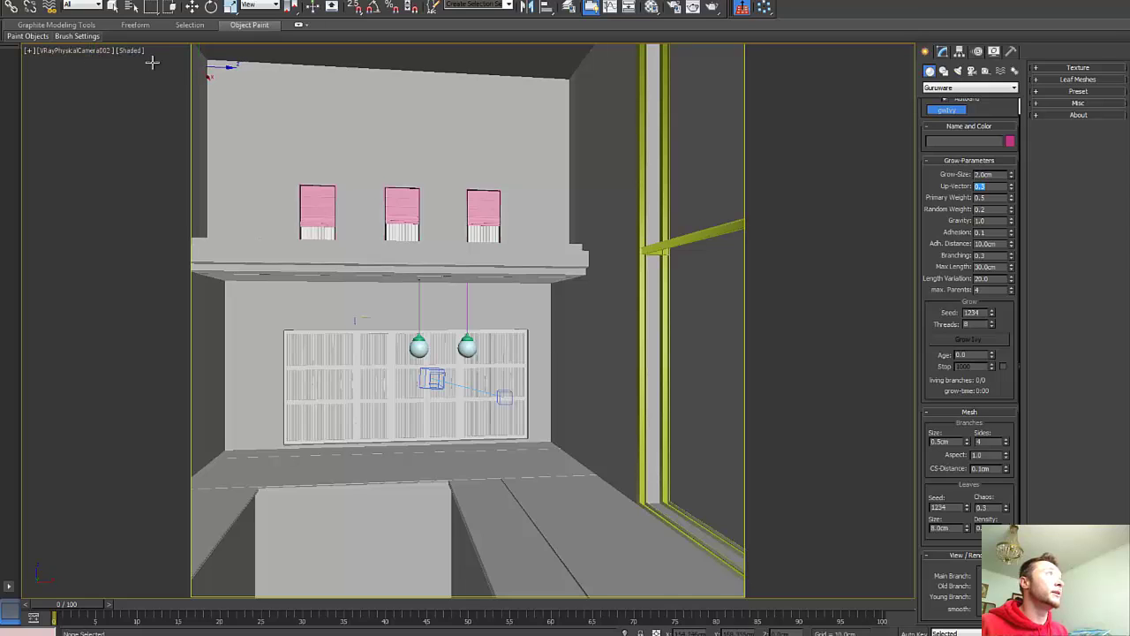
Switch the viewport to VRayPhysicalCamera003 and place a new ivy starting point at the foot of the back wall's corner.
{"action": "left_click", "coordinate": [100, 50]}
{"action": "mouse_move", "coordinate": [174, 68]}
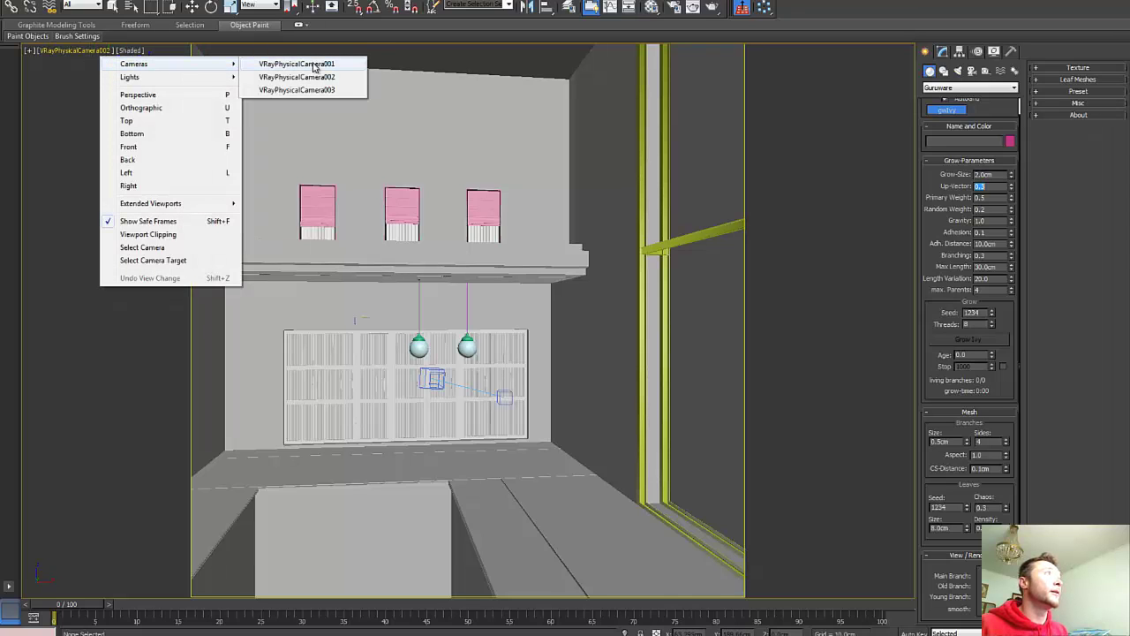
{"action": "left_click", "coordinate": [338, 90]}
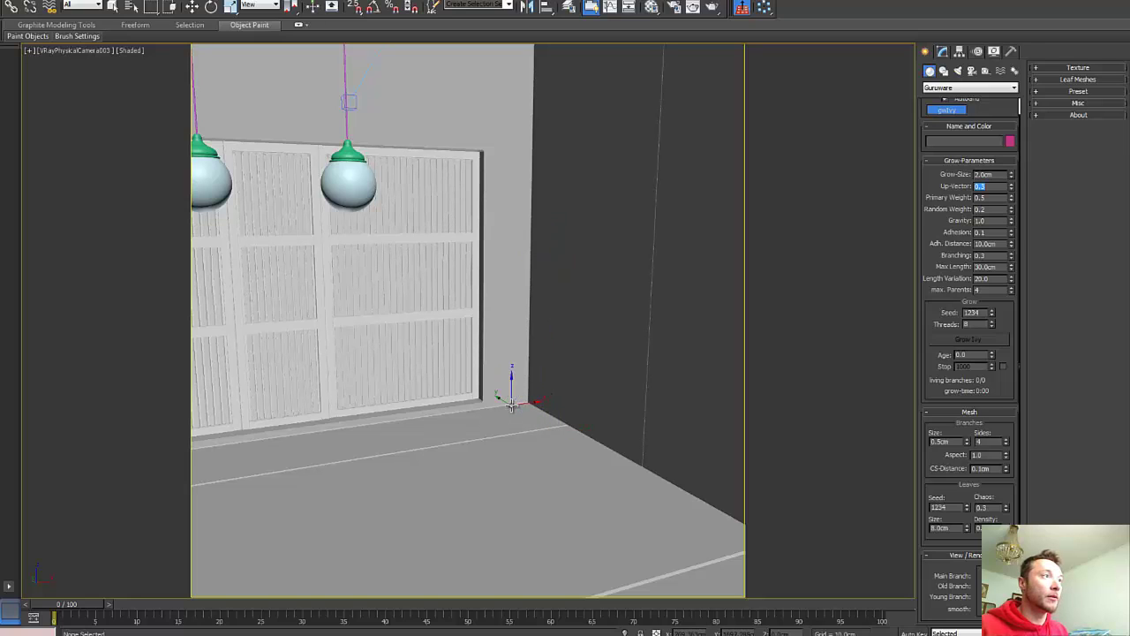
{"action": "left_click", "coordinate": [510, 404]}
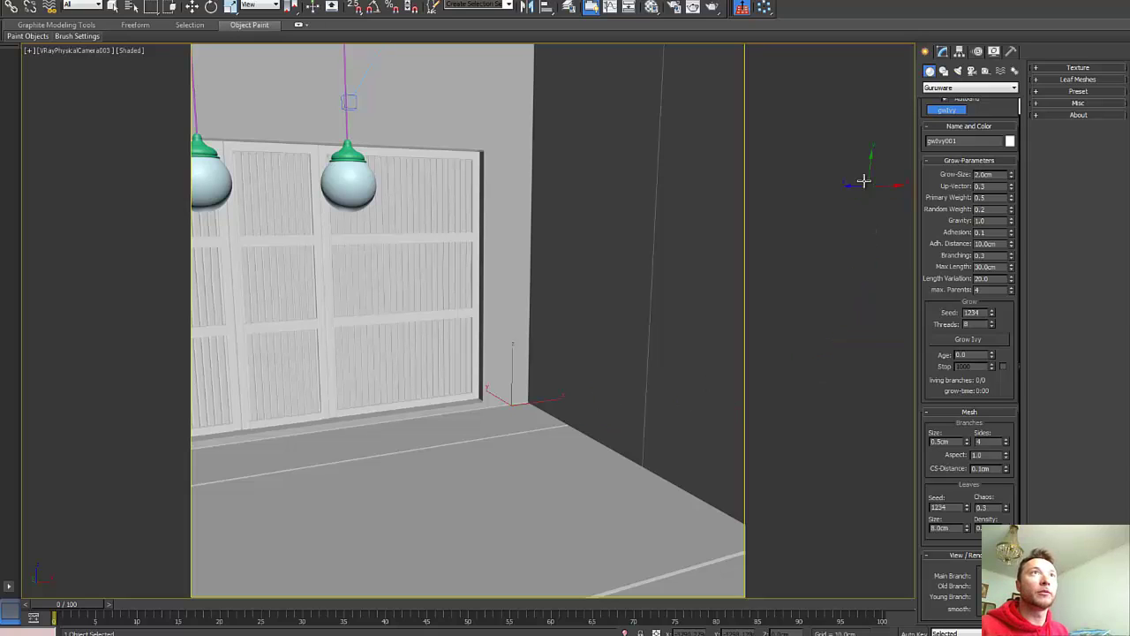
Grow the ivy with Up-Vector 0.3 to an age of about 316 and delete it.
{"action": "left_click", "coordinate": [971, 340]}
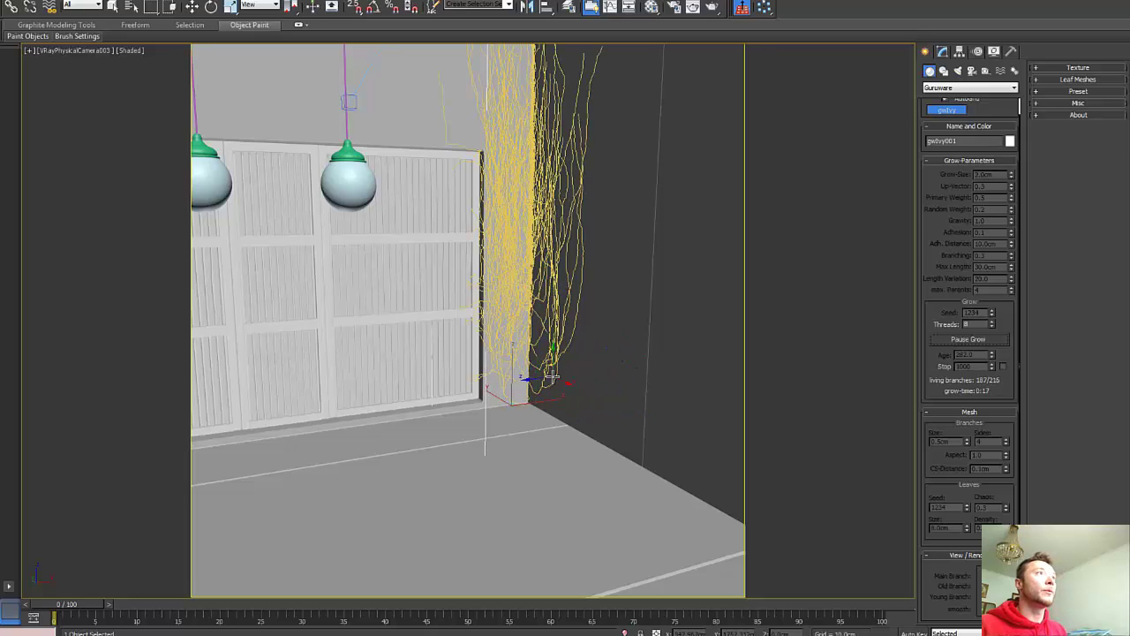
{"action": "left_click", "coordinate": [970, 340]}
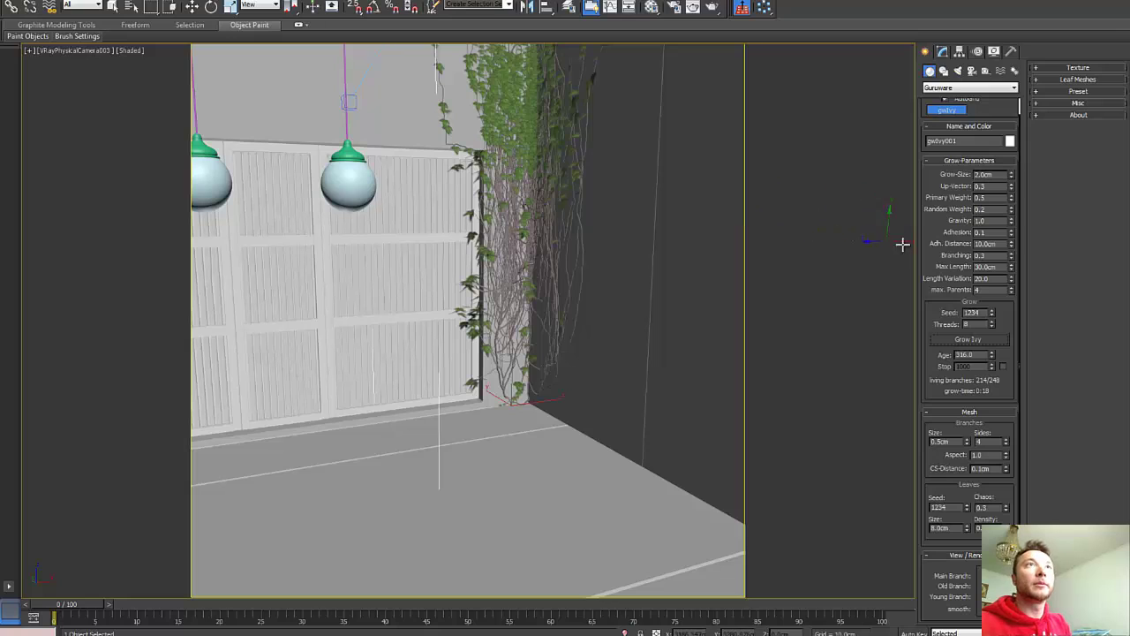
{"action": "key", "text": "Delete"}
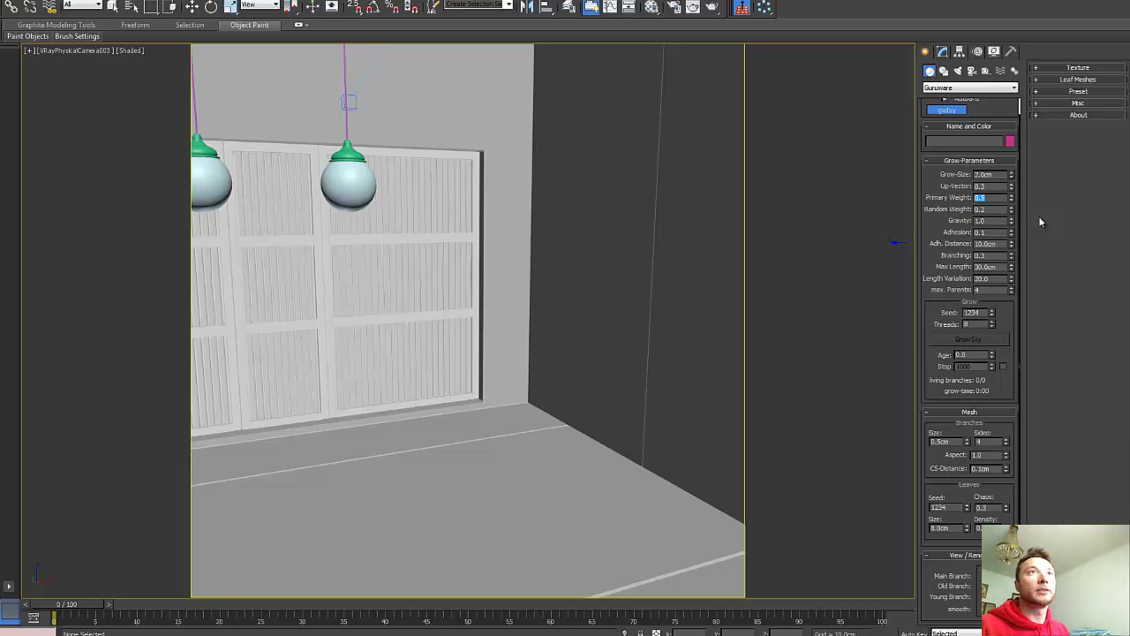
Set the Primary Weight to 1.0 and grow a new ivy from the foot of the back wall's corner to an age of about 415.
{"action": "type", "text": "1"}
{"action": "key", "text": "Return"}
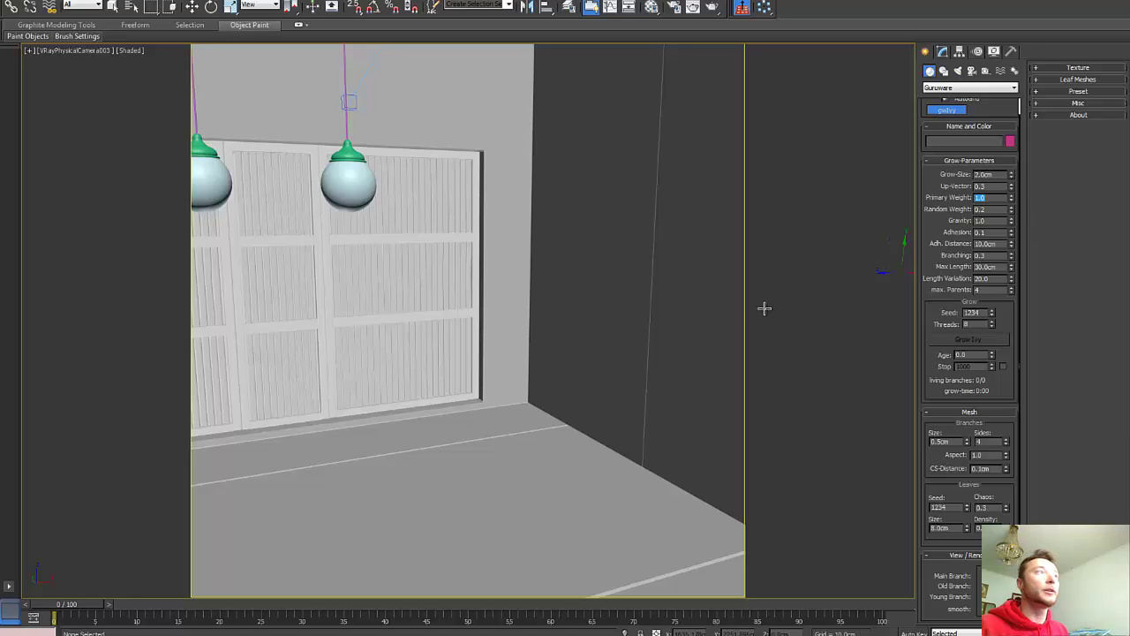
{"action": "left_click", "coordinate": [507, 404]}
{"action": "key", "text": "ctrl+z"}
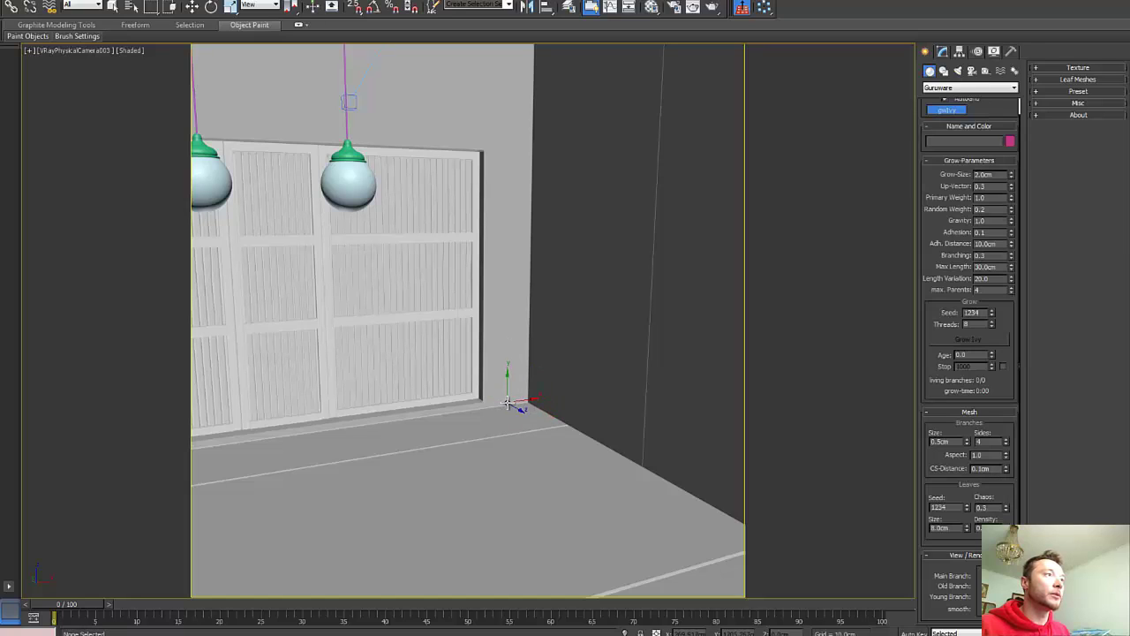
{"action": "left_click", "coordinate": [507, 404]}
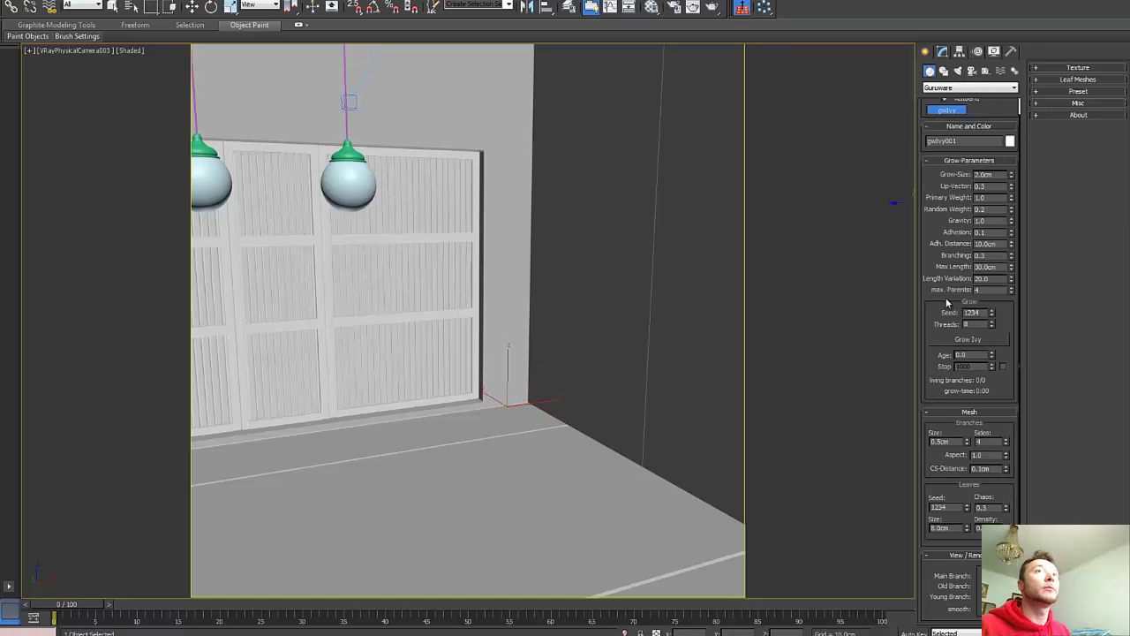
{"action": "left_click", "coordinate": [957, 341]}
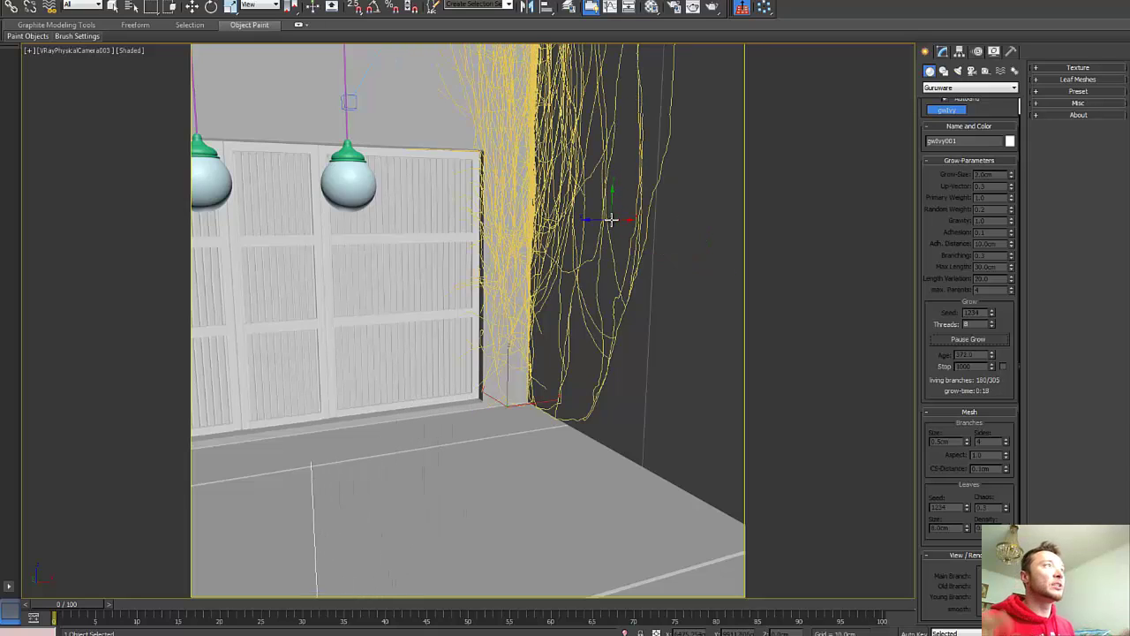
{"action": "left_click", "coordinate": [968, 341]}
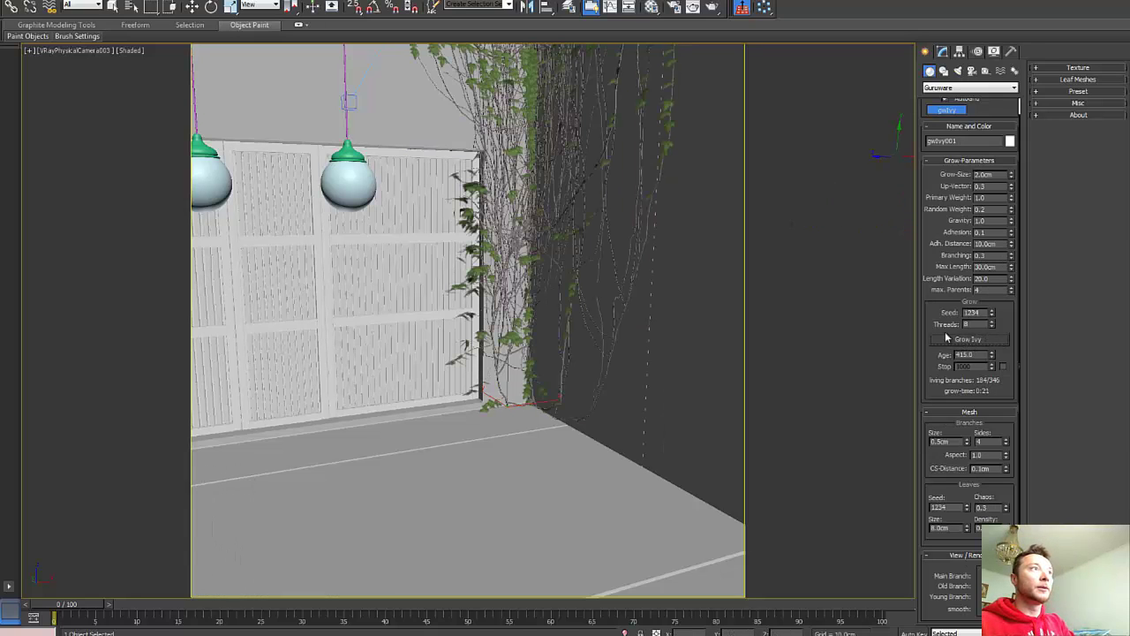
Replace the ivy with one of Primary Weight 0.0 at the same corner and grow it to an age of about 417.
{"action": "left_click_drag", "start_coordinate": [560, 378], "coordinate": [505, 404]}
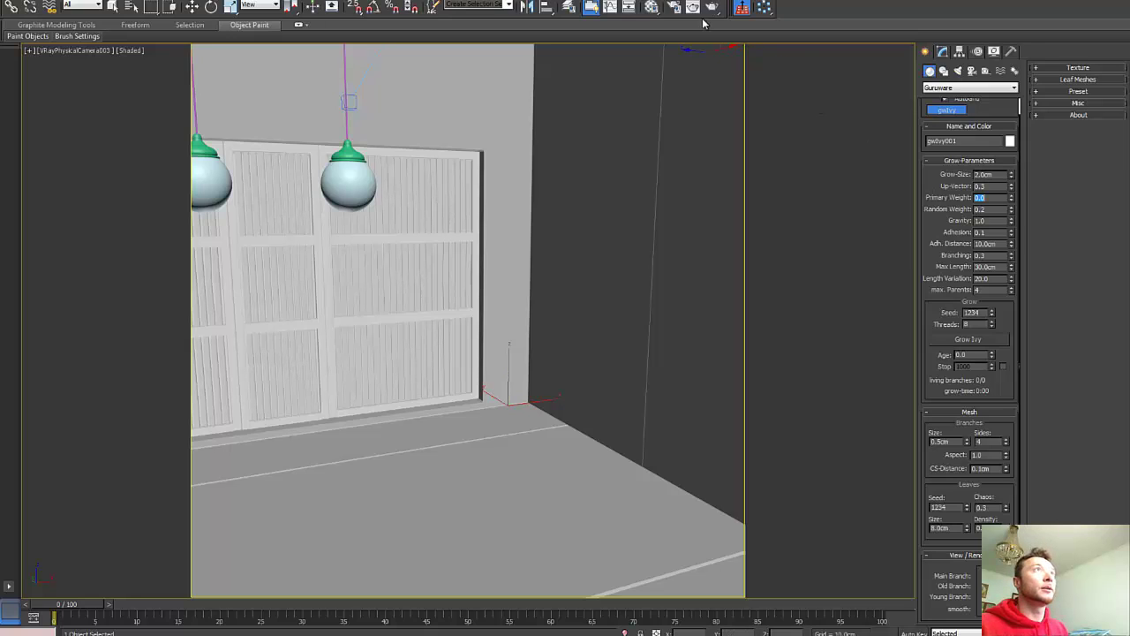
{"action": "left_click", "coordinate": [987, 340]}
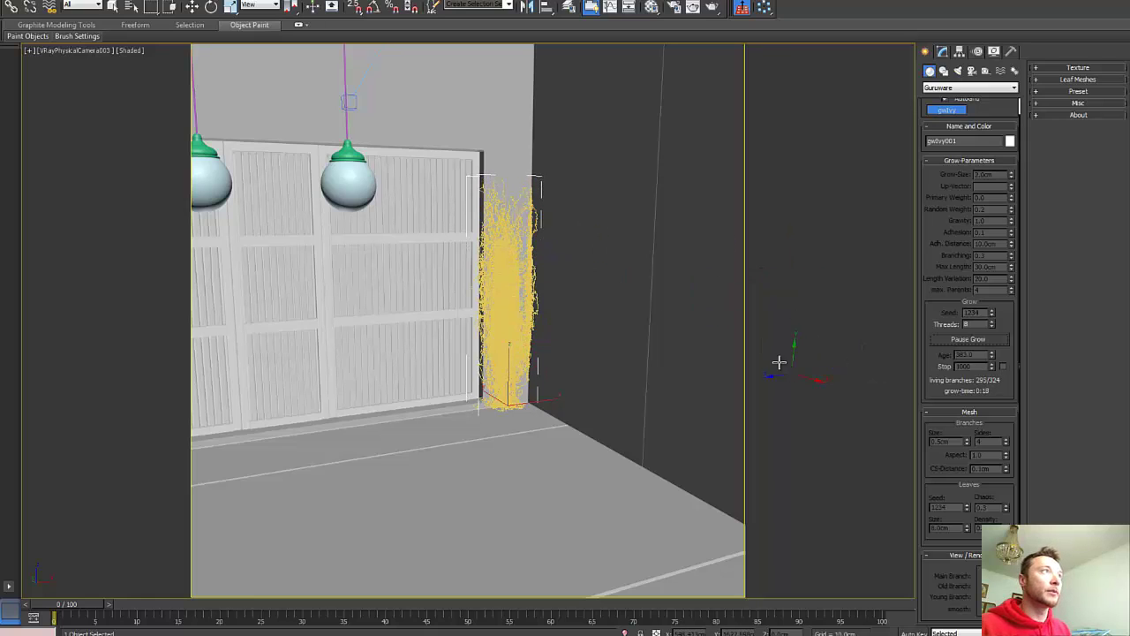
{"action": "left_click", "coordinate": [978, 341]}
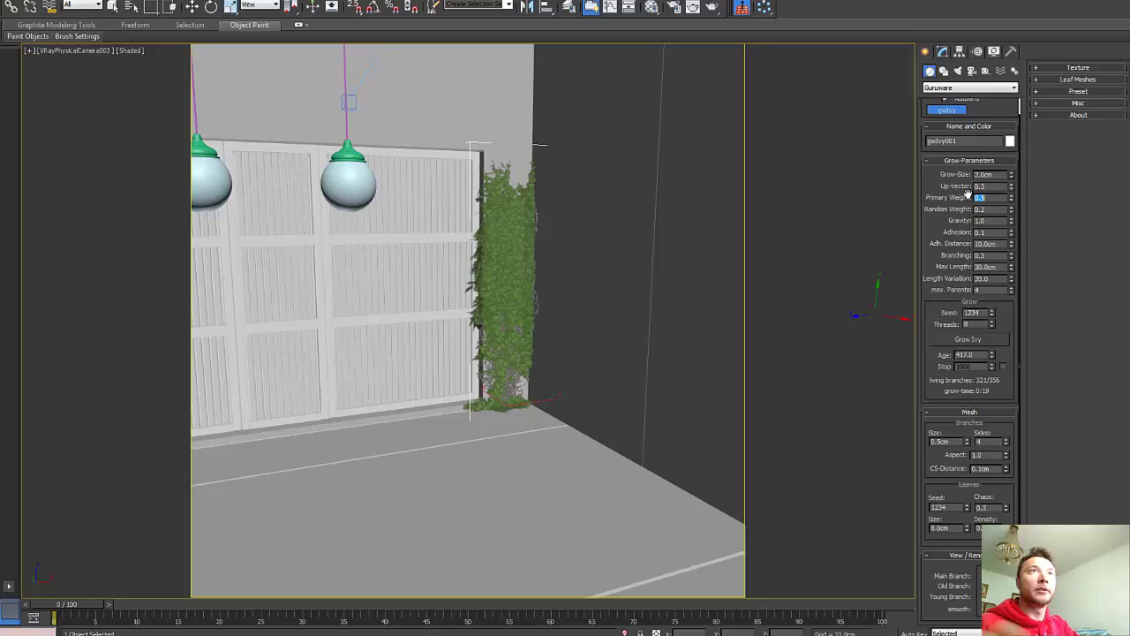
Set the Primary Weight to 0.5 and the Random Weight to 1.0, and delete the ivy.
{"action": "key", "text": "BackSpace"}
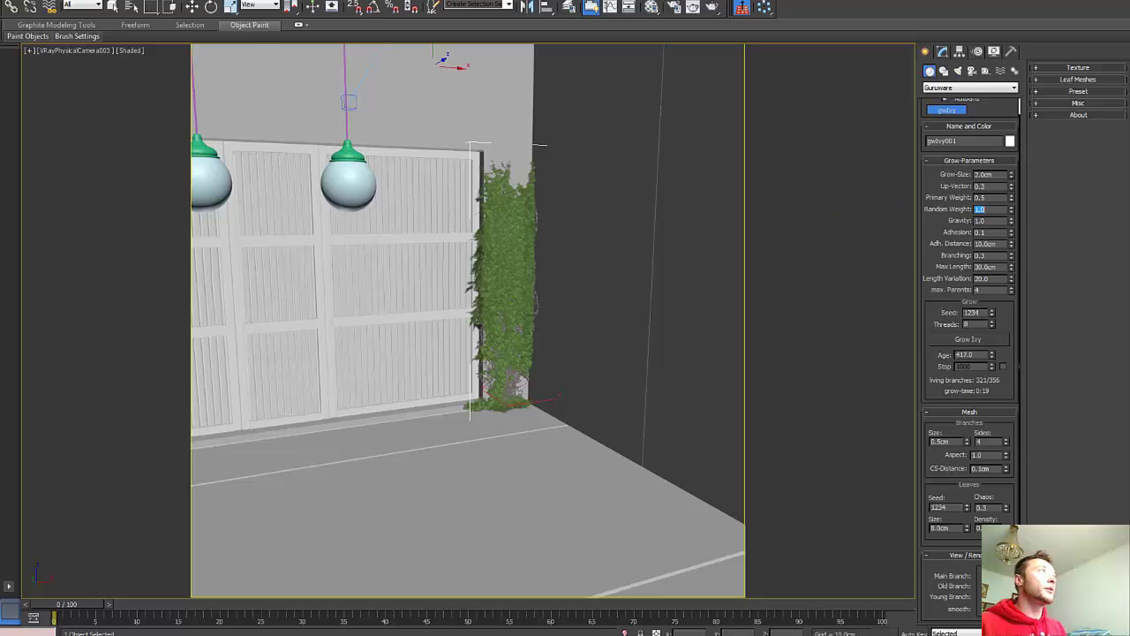
{"action": "key", "text": "w"}
{"action": "key", "text": "Delete"}
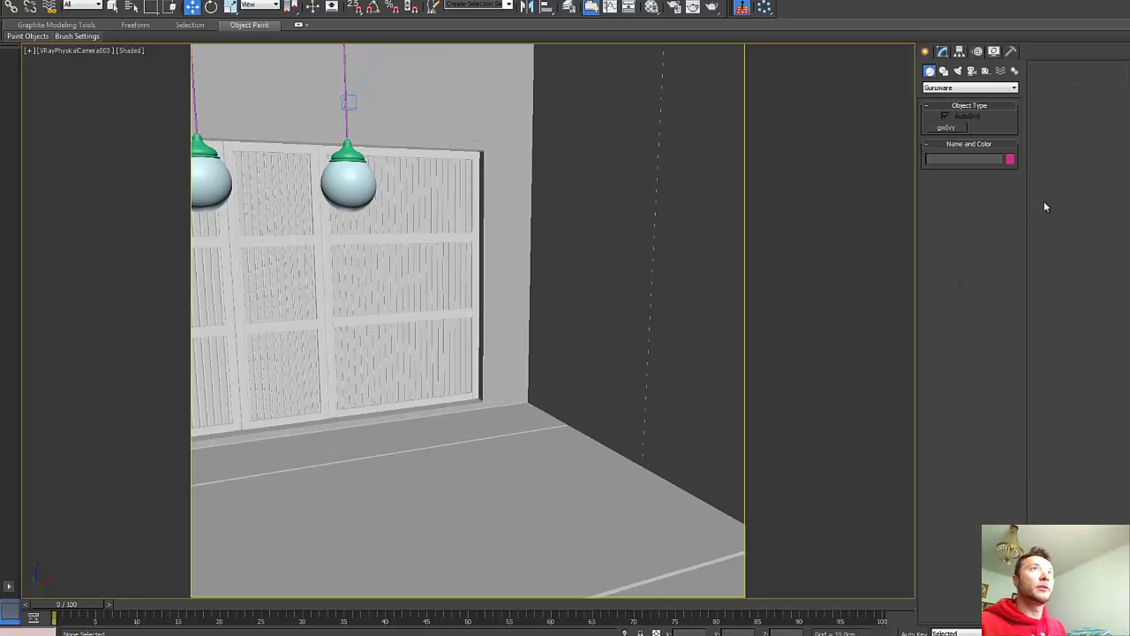
Place a new gwIvy with Random Weight 1.0 at the corner's foot, grow it to an age of about 313 and delete it.
{"action": "left_click", "coordinate": [946, 128]}
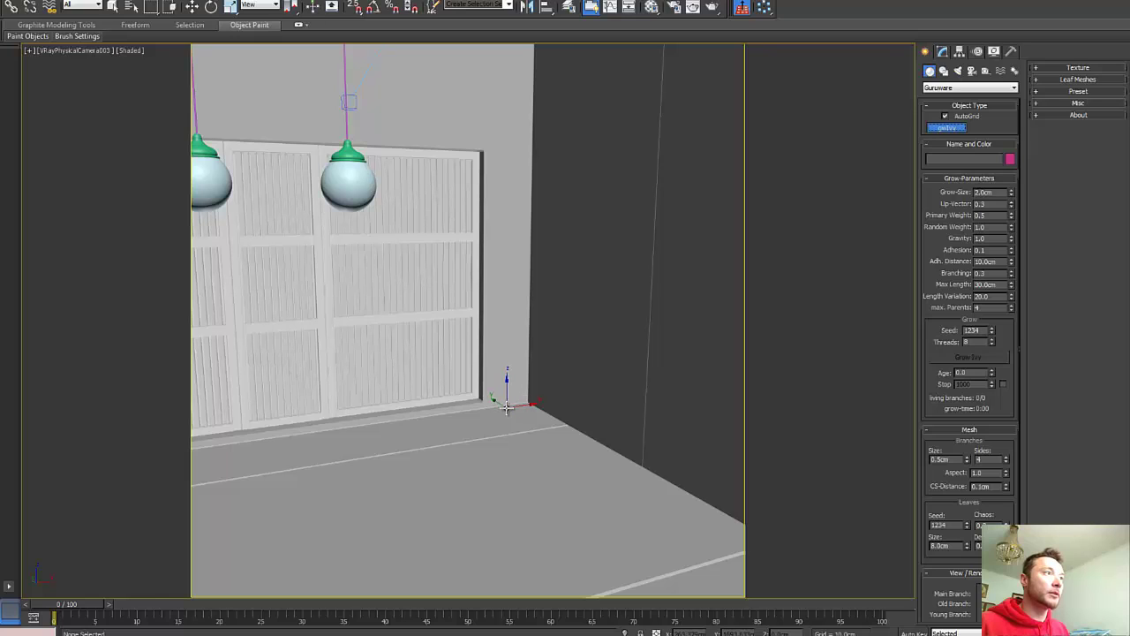
{"action": "left_click", "coordinate": [507, 406]}
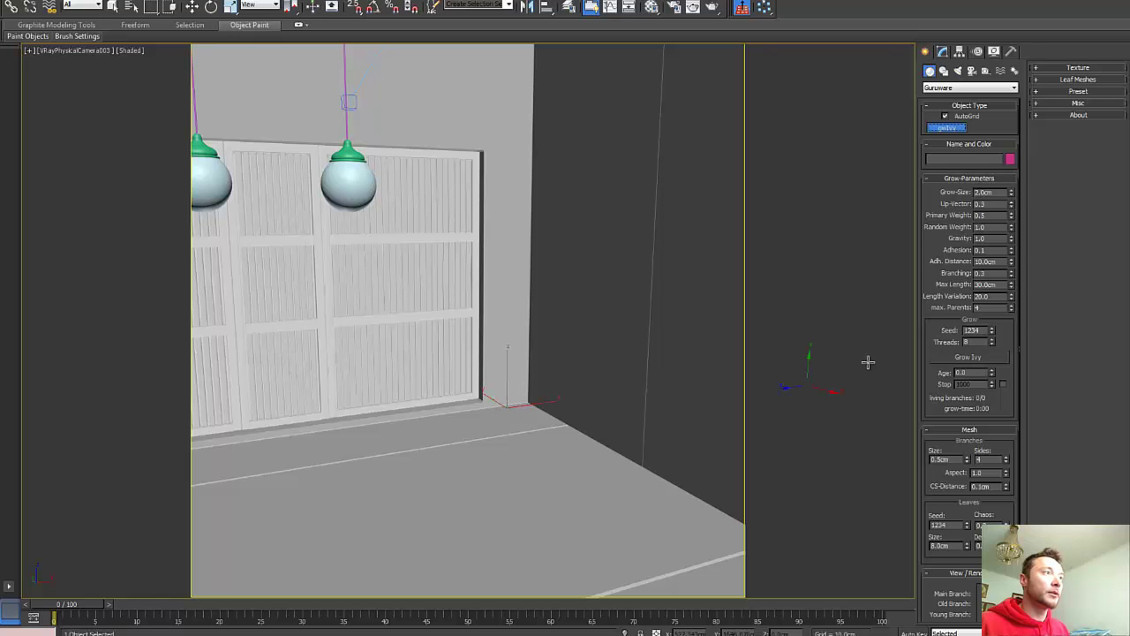
{"action": "left_click", "coordinate": [964, 356]}
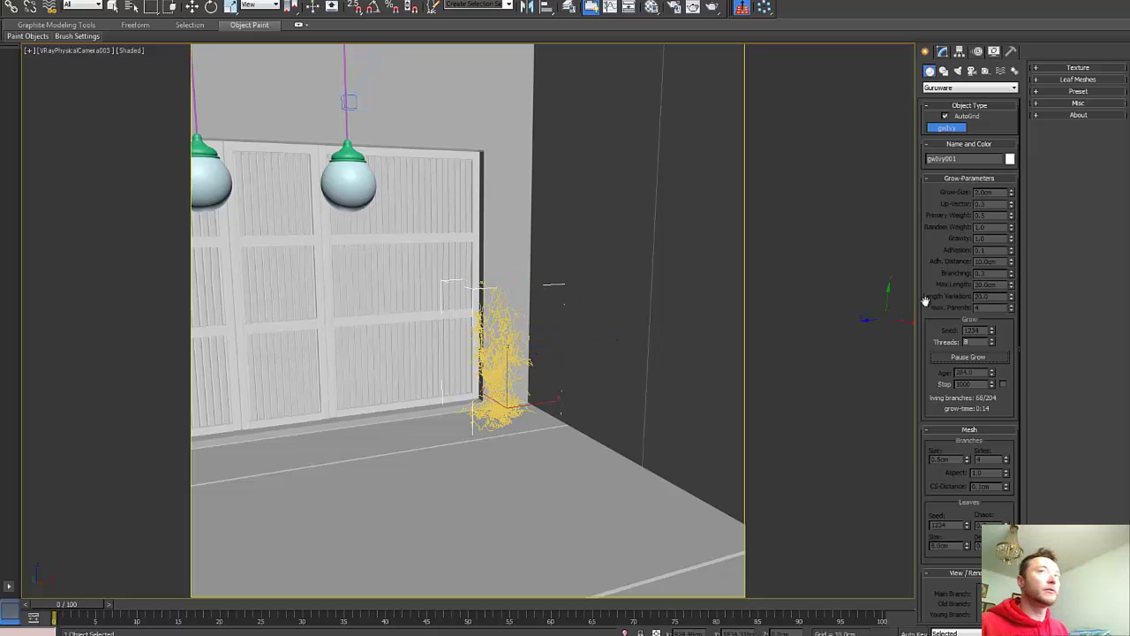
{"action": "left_click", "coordinate": [959, 357]}
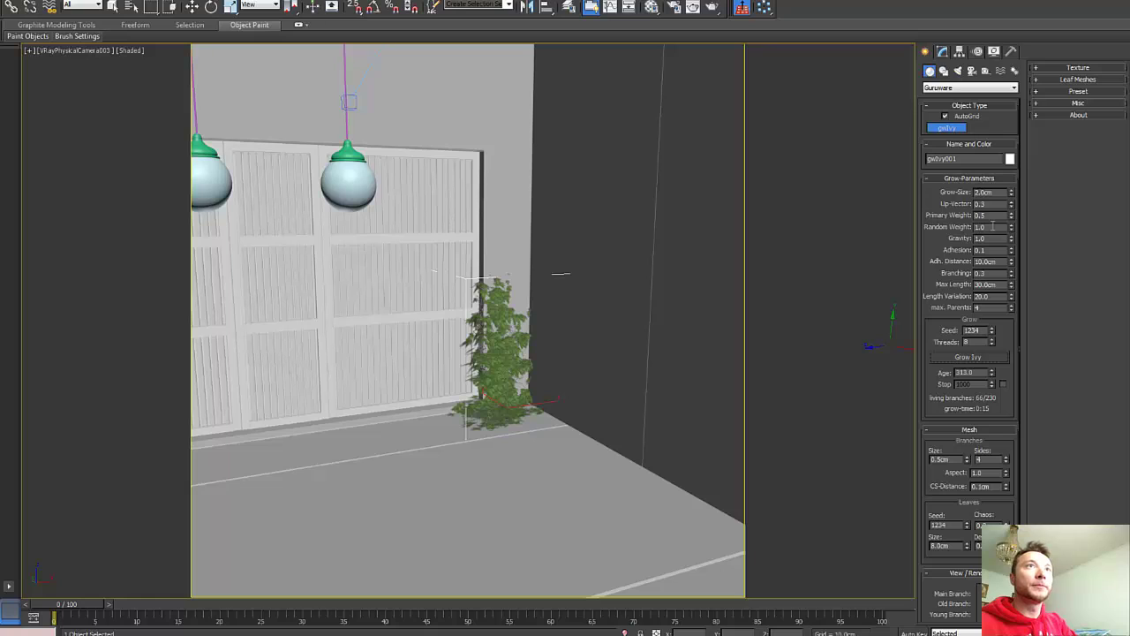
{"action": "key", "text": "Delete"}
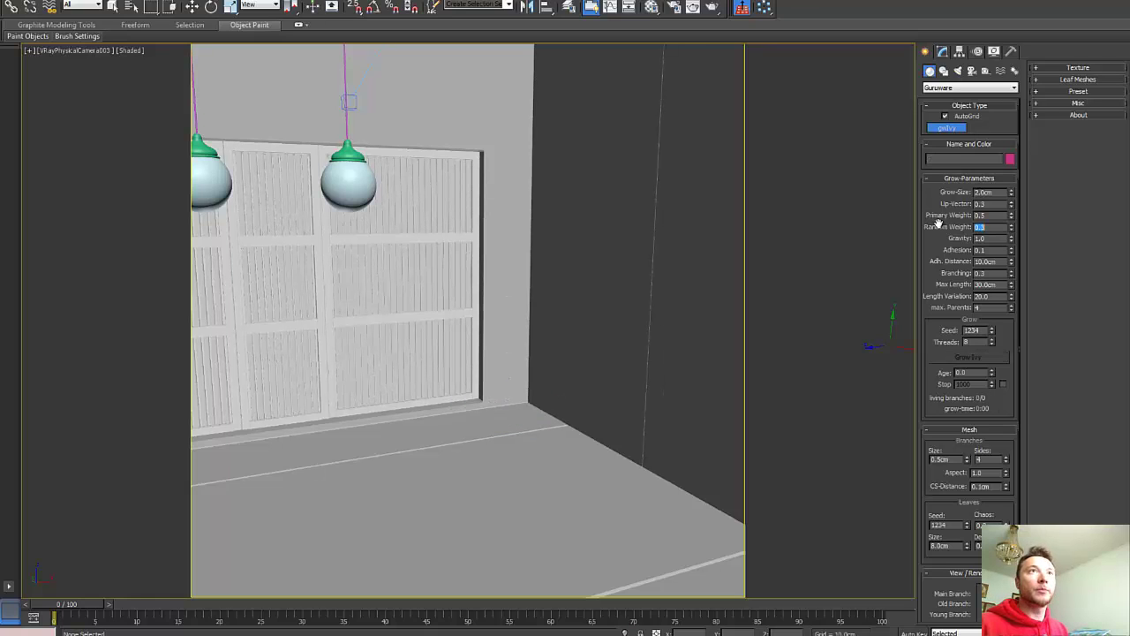
Set the Random Weight to 0.3 and grow a new ivy from the corner's foot to an age of about 365.
{"action": "left_click", "coordinate": [512, 403]}
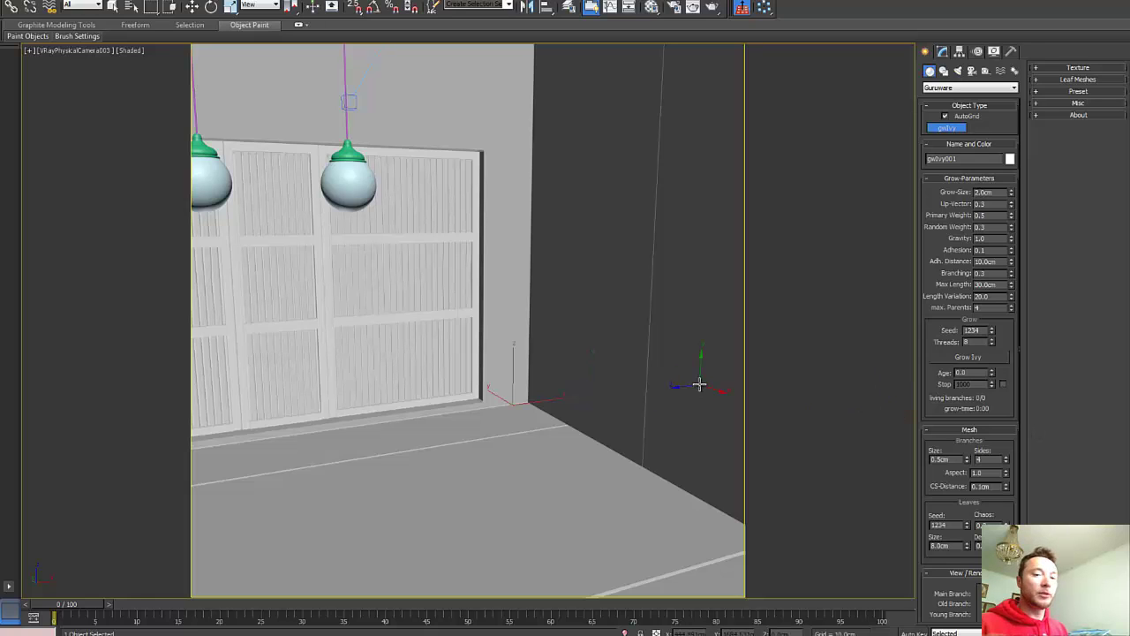
{"action": "left_click", "coordinate": [968, 357]}
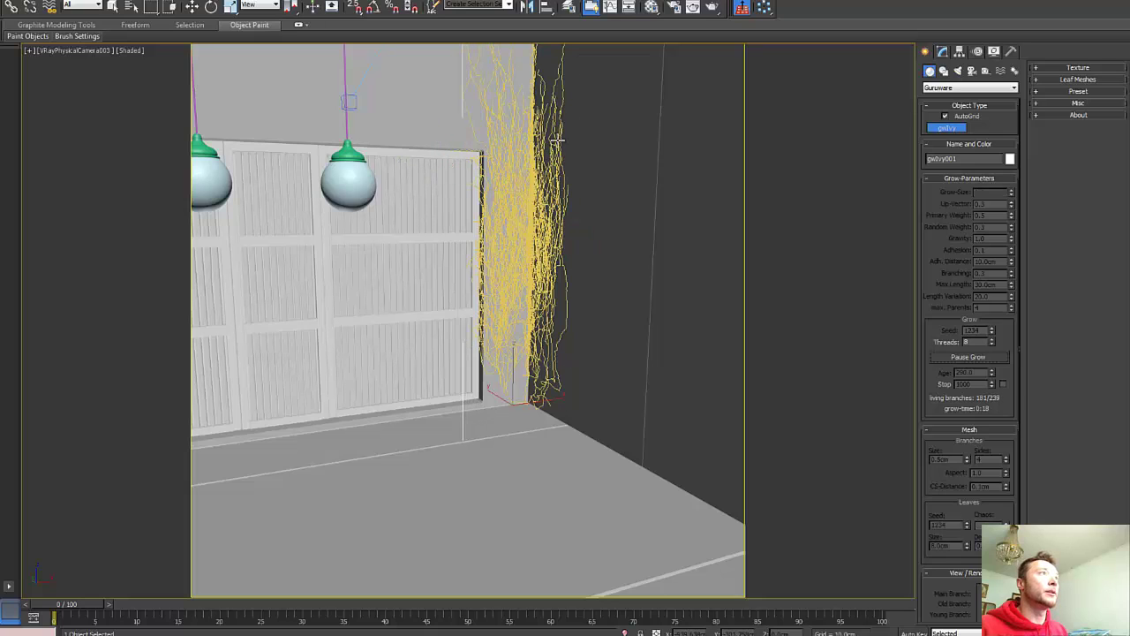
{"action": "left_click", "coordinate": [969, 356]}
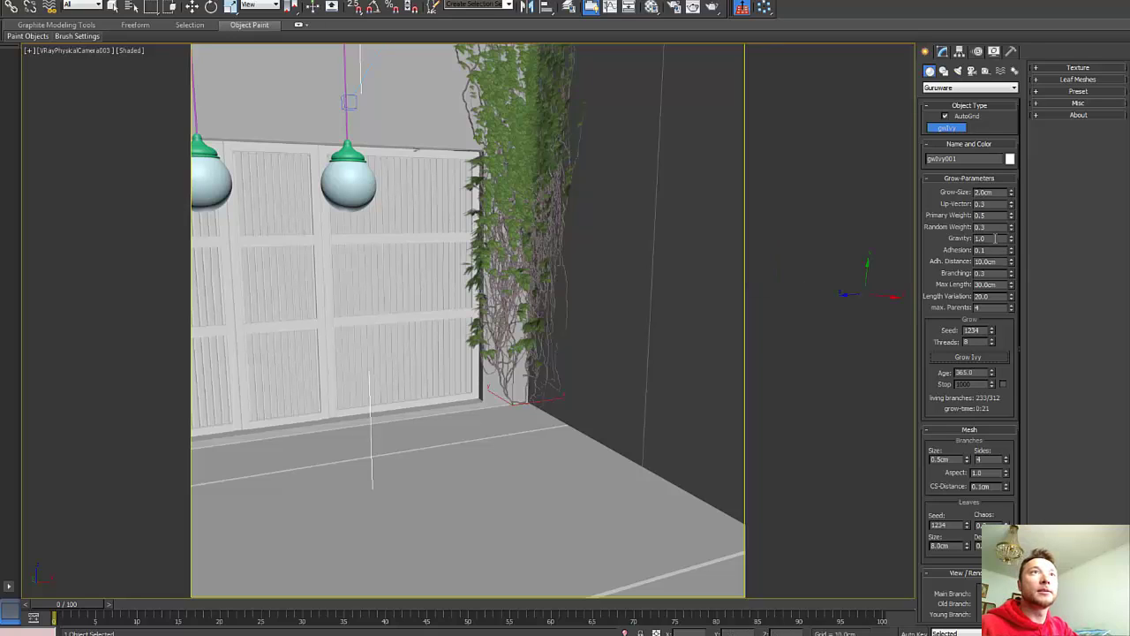
Delete the ivy and set the gwIvy Gravity to 0.0.
{"action": "key", "text": "Delete"}
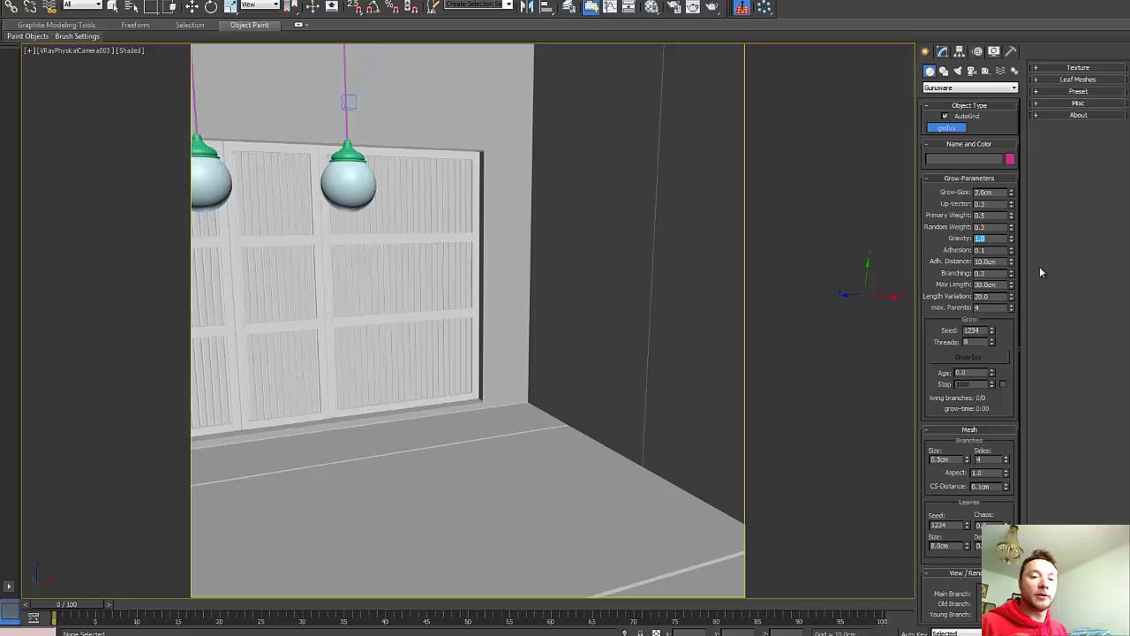
{"action": "type", "text": "."}
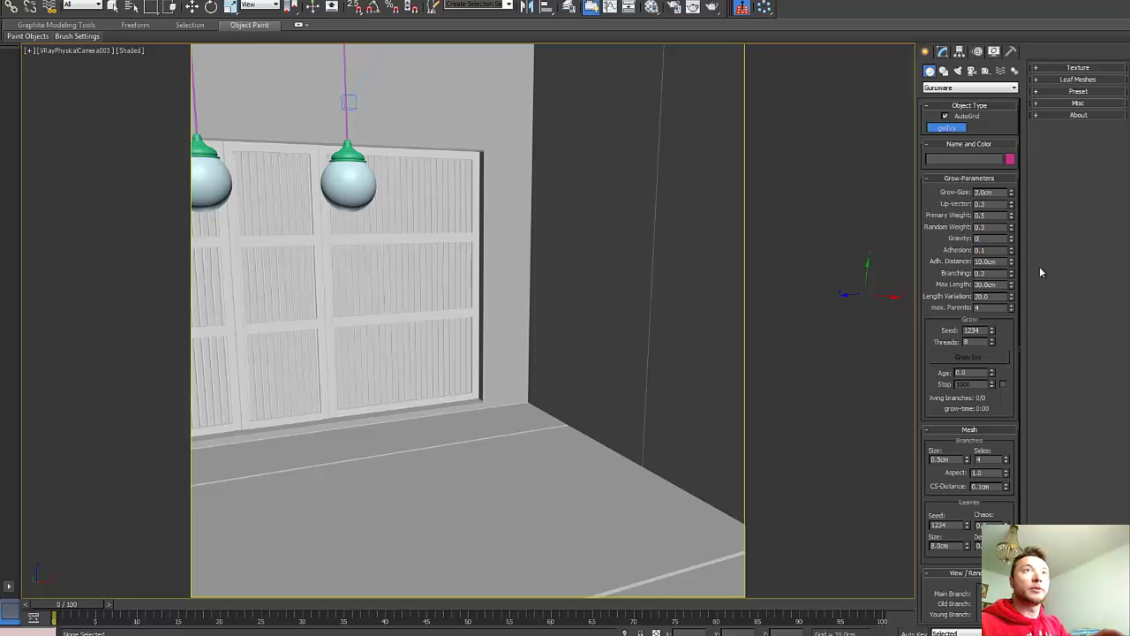
{"action": "key", "text": "Return"}
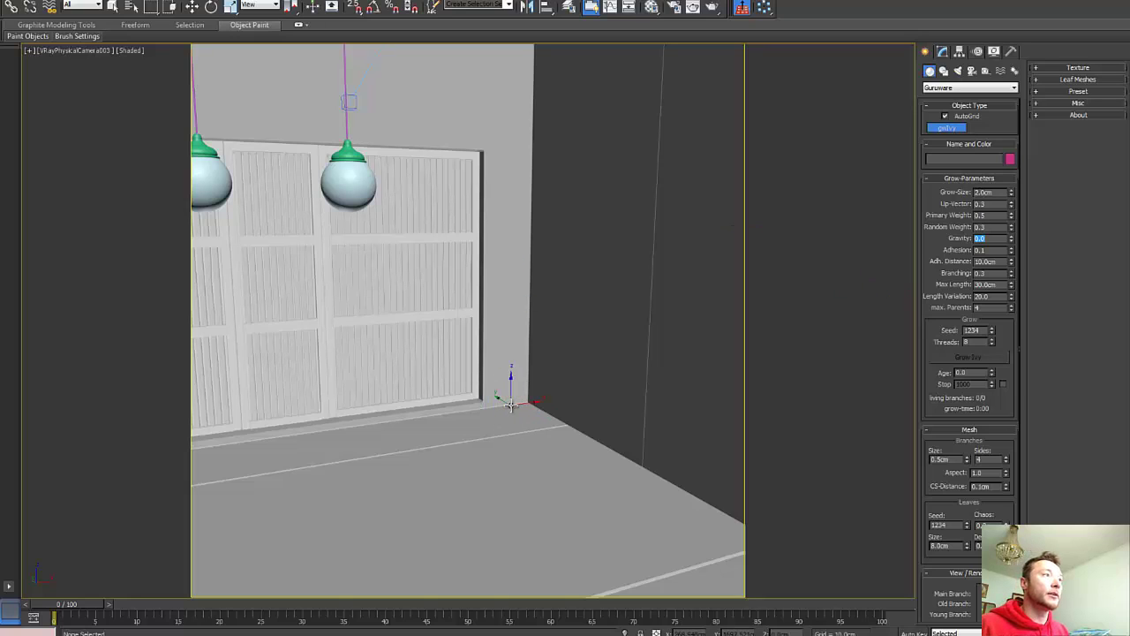
Place an ivy with Gravity 0.0 at the corner's foot and grow it to an age of about 689, watching through VRayPhysicalCamera002.
{"action": "left_click", "coordinate": [509, 402]}
{"action": "left_click", "coordinate": [967, 356]}
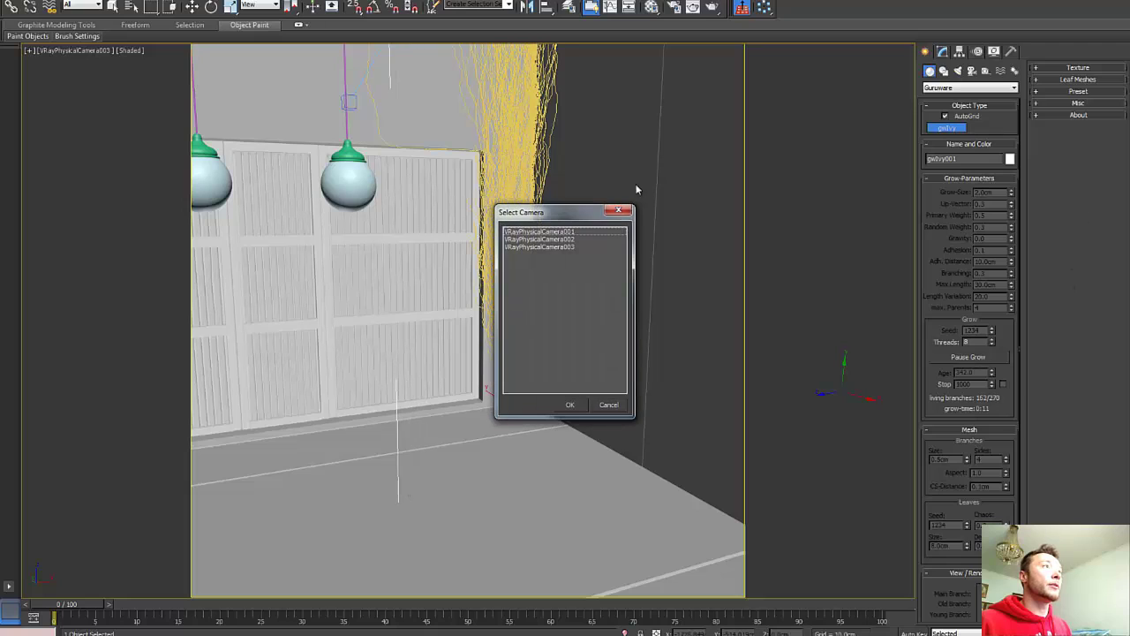
{"action": "key", "text": "Down"}
{"action": "key", "text": "Return"}
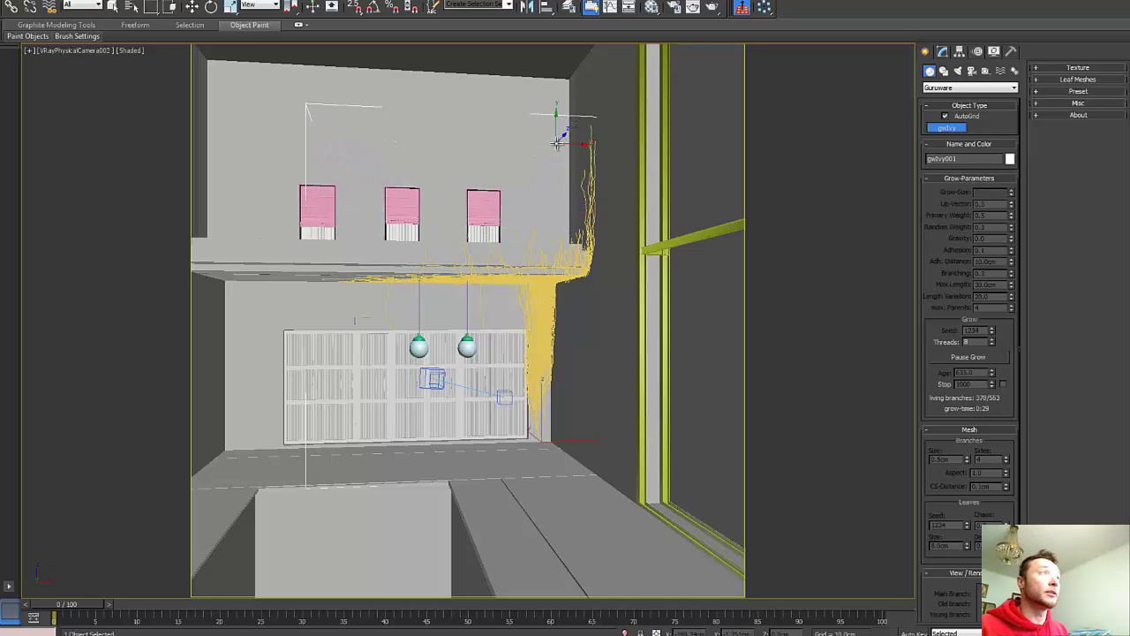
{"action": "left_click", "coordinate": [980, 356]}
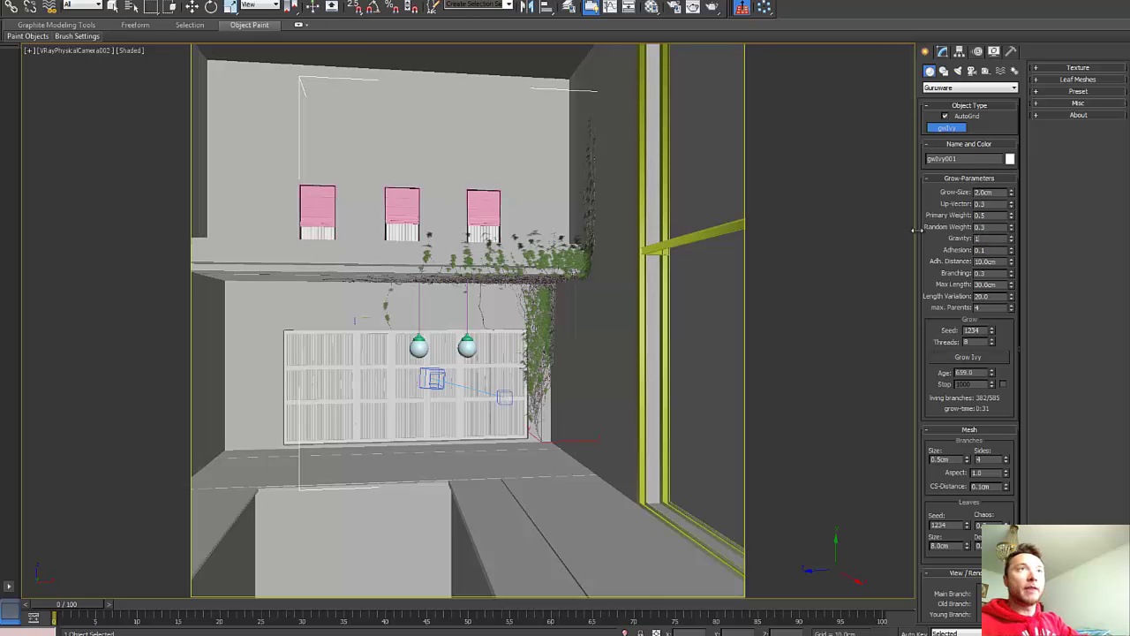
Set the gwIvy Gravity to 10.0.
{"action": "type", "text": ".01"}
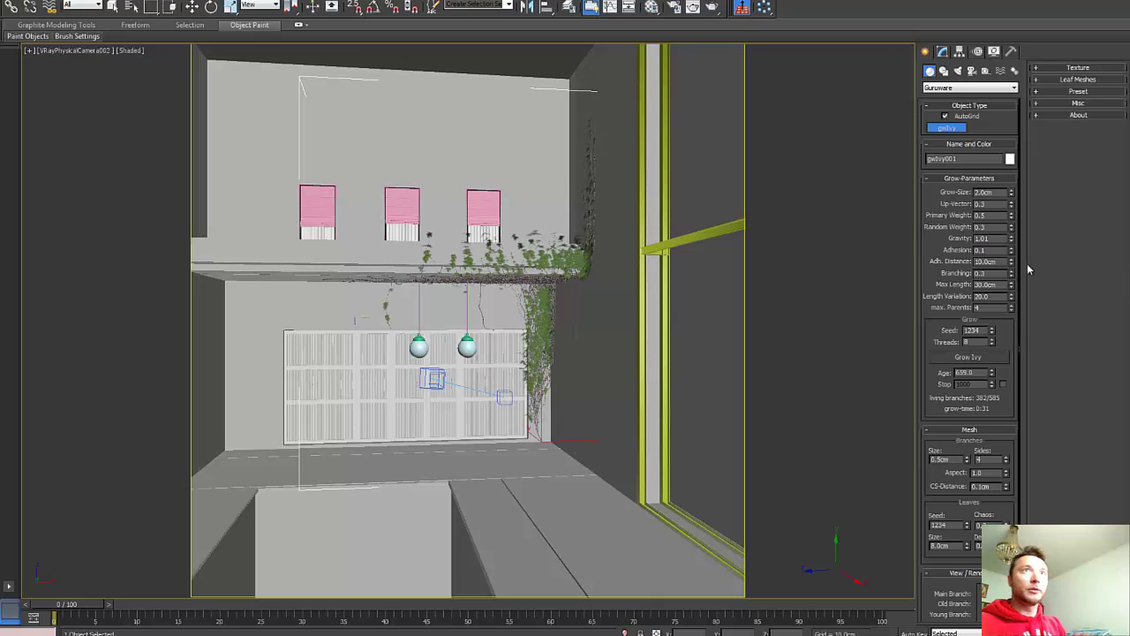
{"action": "key", "text": "Return"}
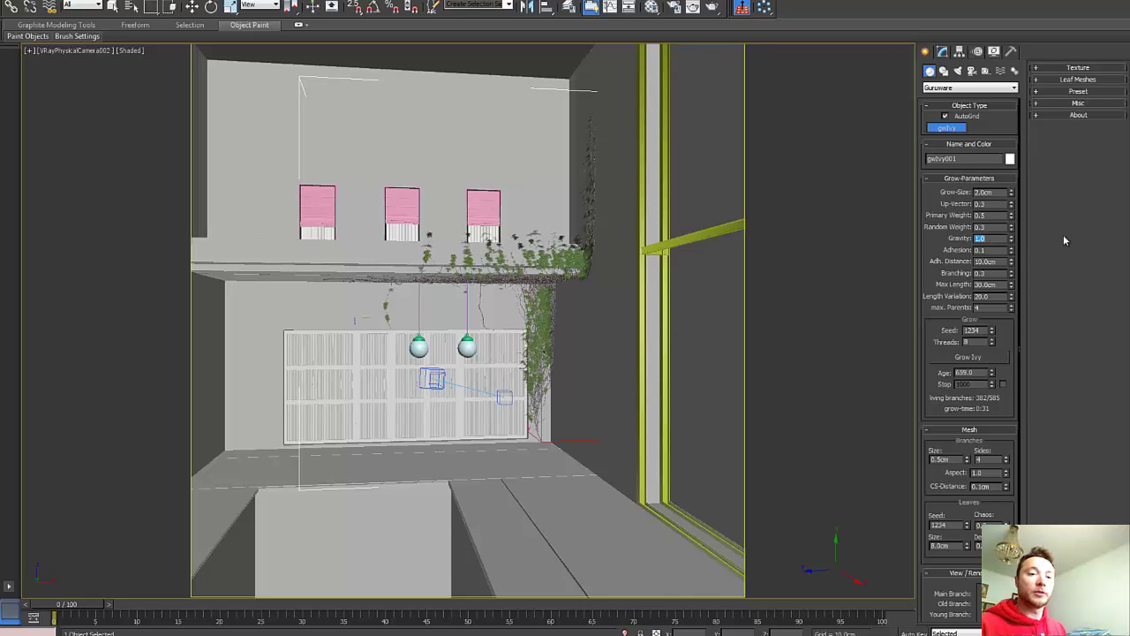
{"action": "type", "text": "10"}
{"action": "key", "text": "Return"}
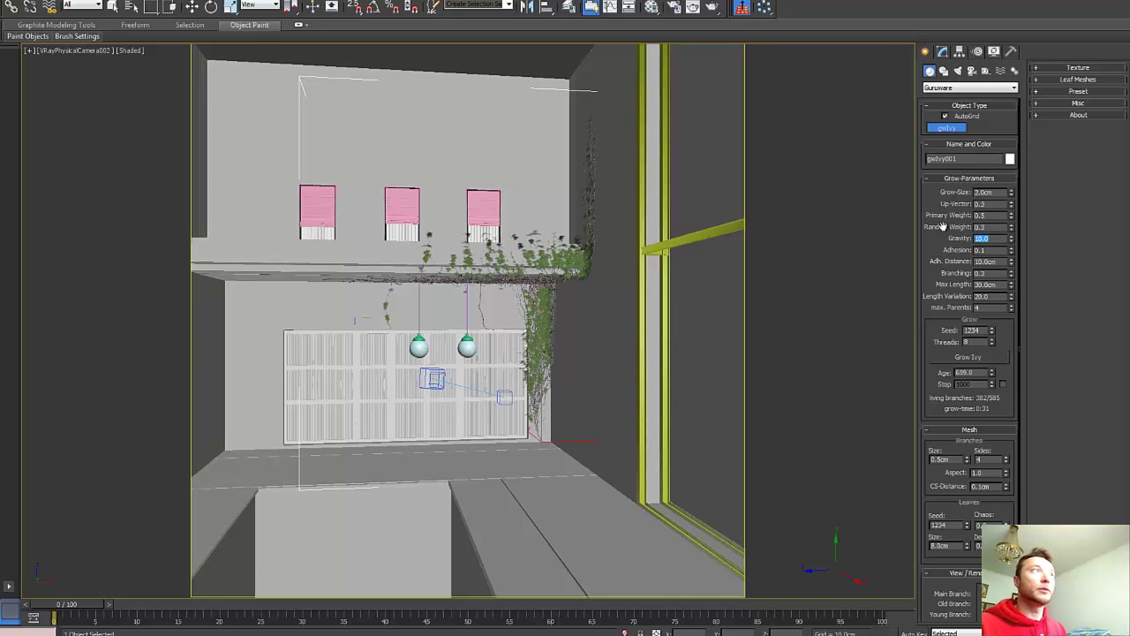
Grow a second ivy with Gravity 10.0 beside the corner to an age of about 175, watching through VRayPhysicalCamera003, and delete it.
{"action": "left_click", "coordinate": [553, 442]}
{"action": "left_click", "coordinate": [971, 356]}
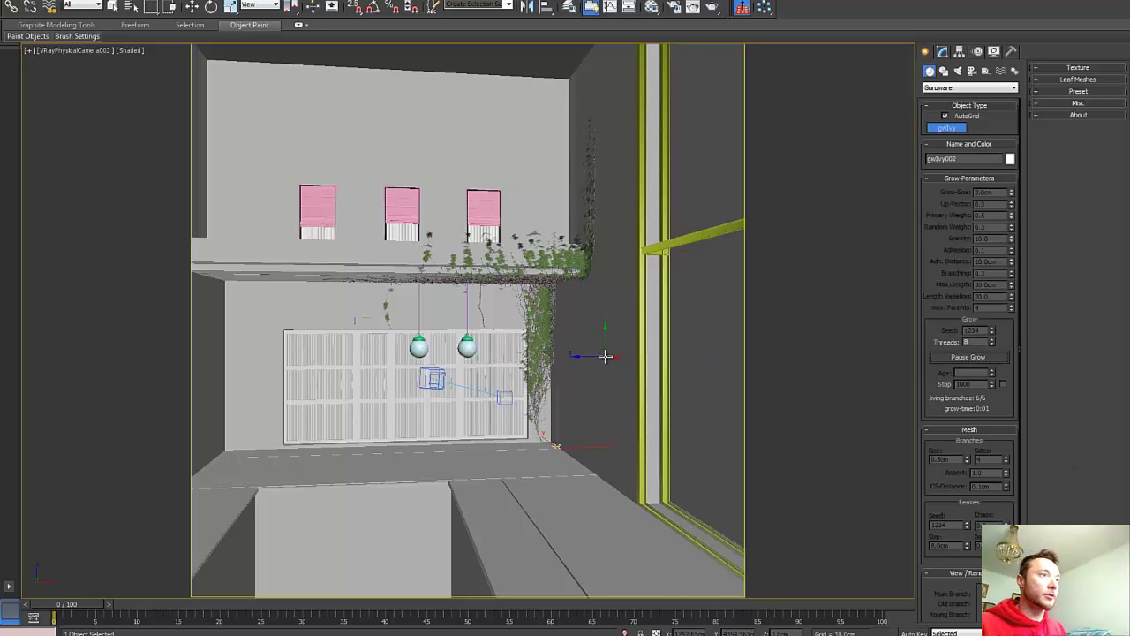
{"action": "key", "text": "c"}
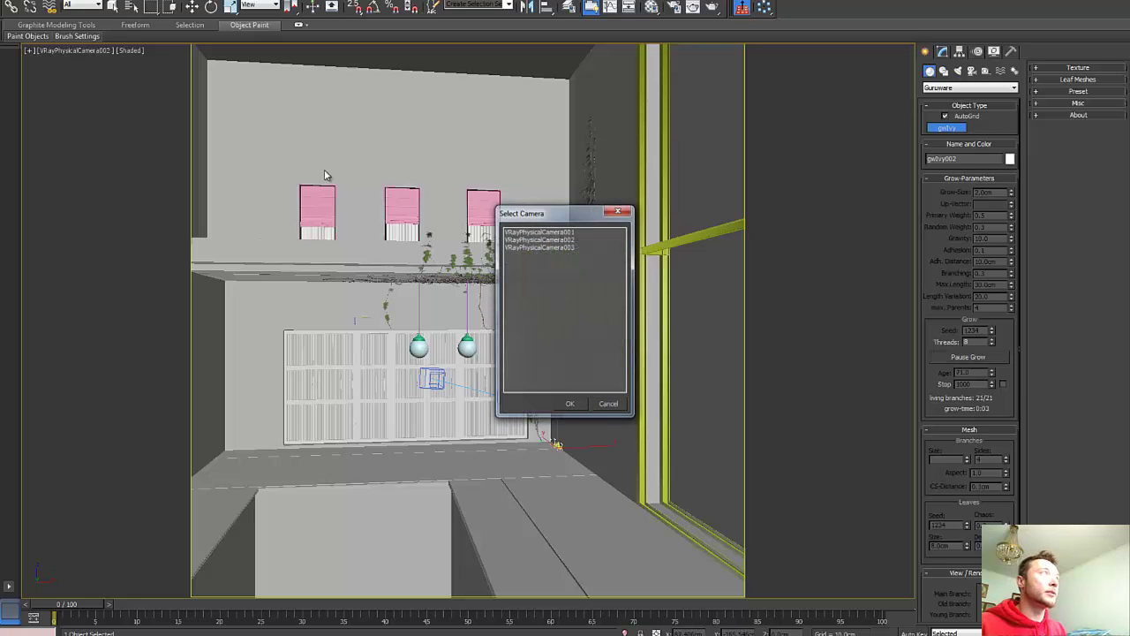
{"action": "double_click", "coordinate": [545, 247]}
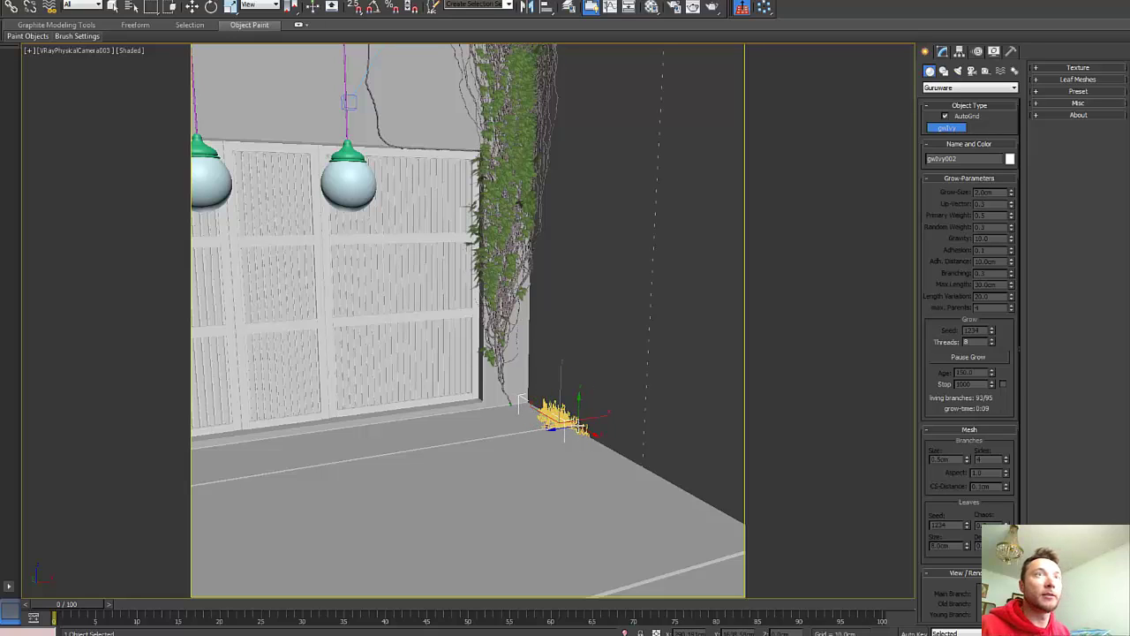
{"action": "left_click", "coordinate": [951, 357]}
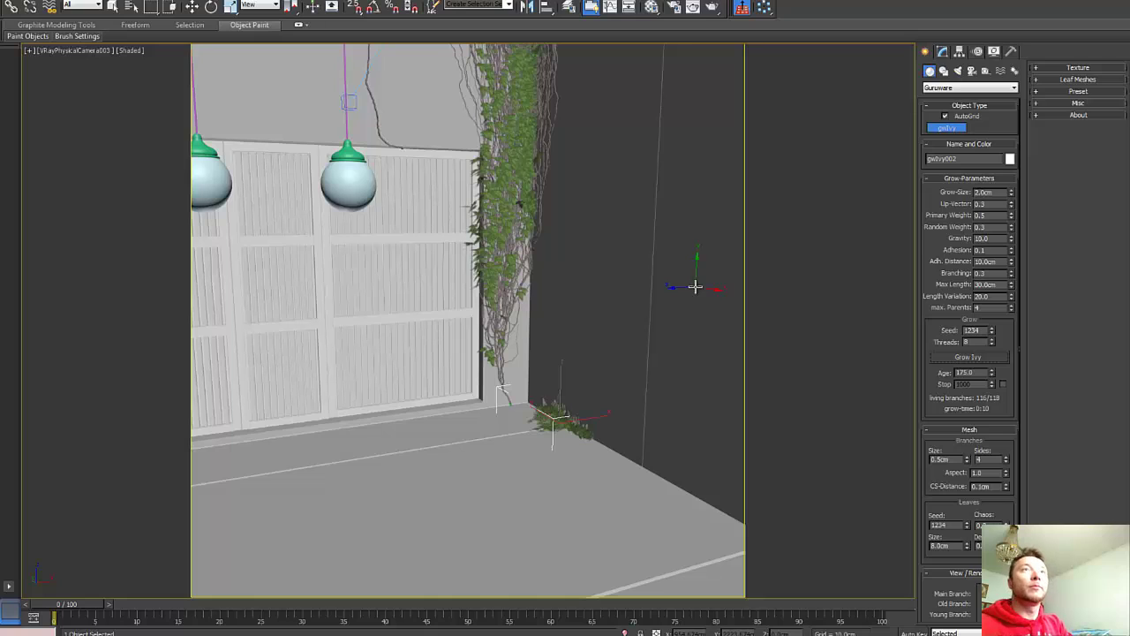
{"action": "key", "text": "Delete"}
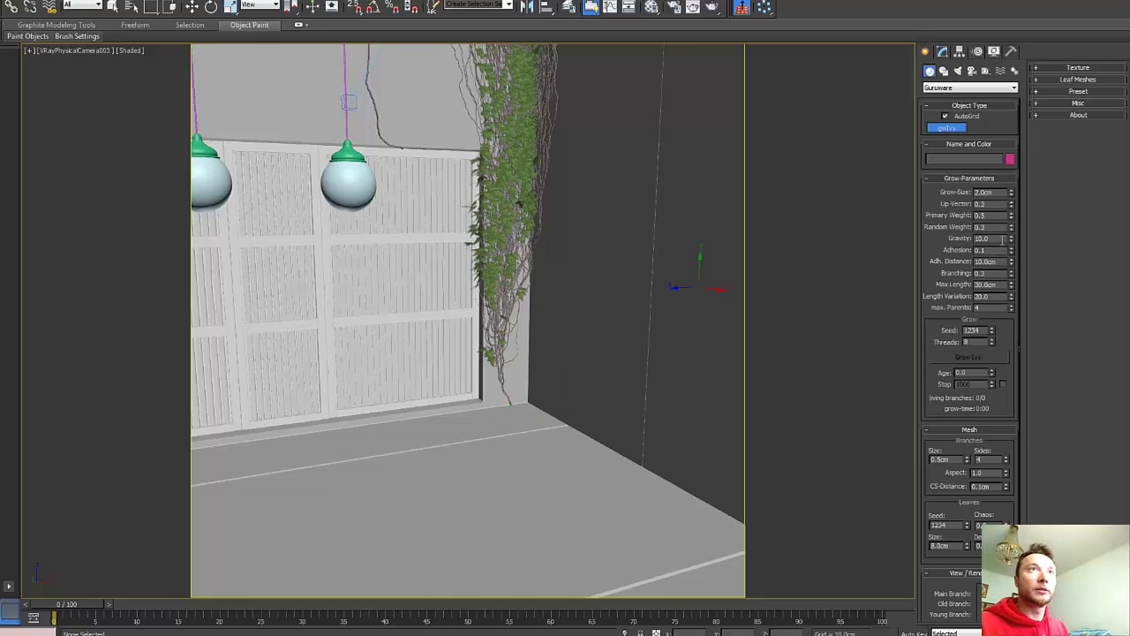
Set the gwIvy Gravity to 1.0 and delete the ivy growing at the corner.
{"action": "left_click_drag", "start_coordinate": [1003, 240], "coordinate": [909, 229]}
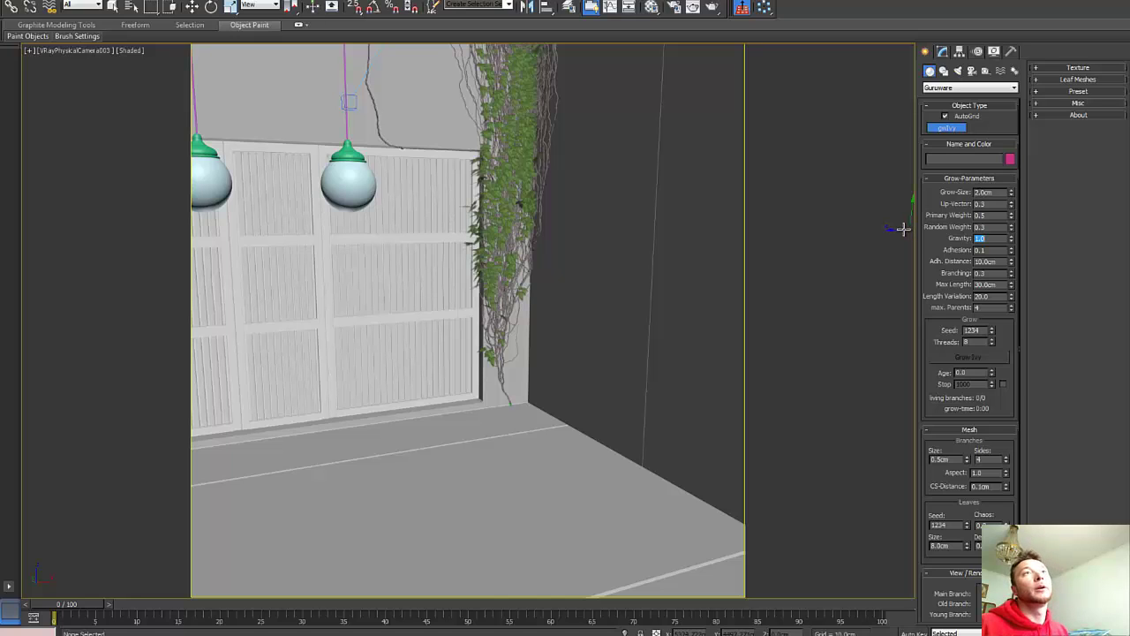
{"action": "left_click", "coordinate": [193, 8]}
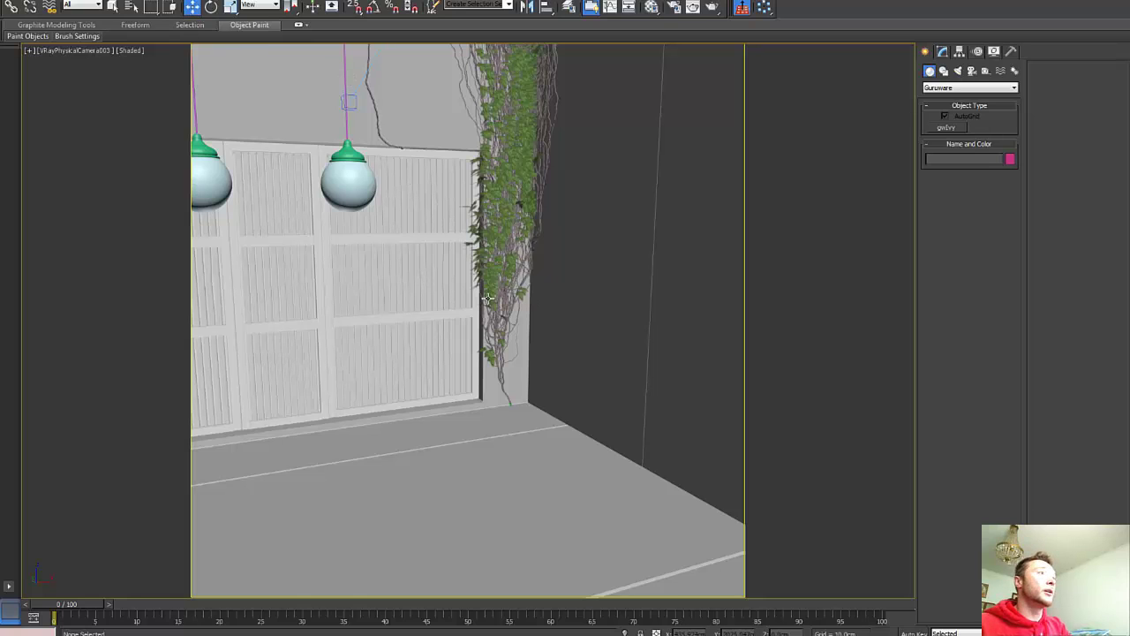
{"action": "left_click", "coordinate": [527, 112]}
{"action": "key", "text": "Delete"}
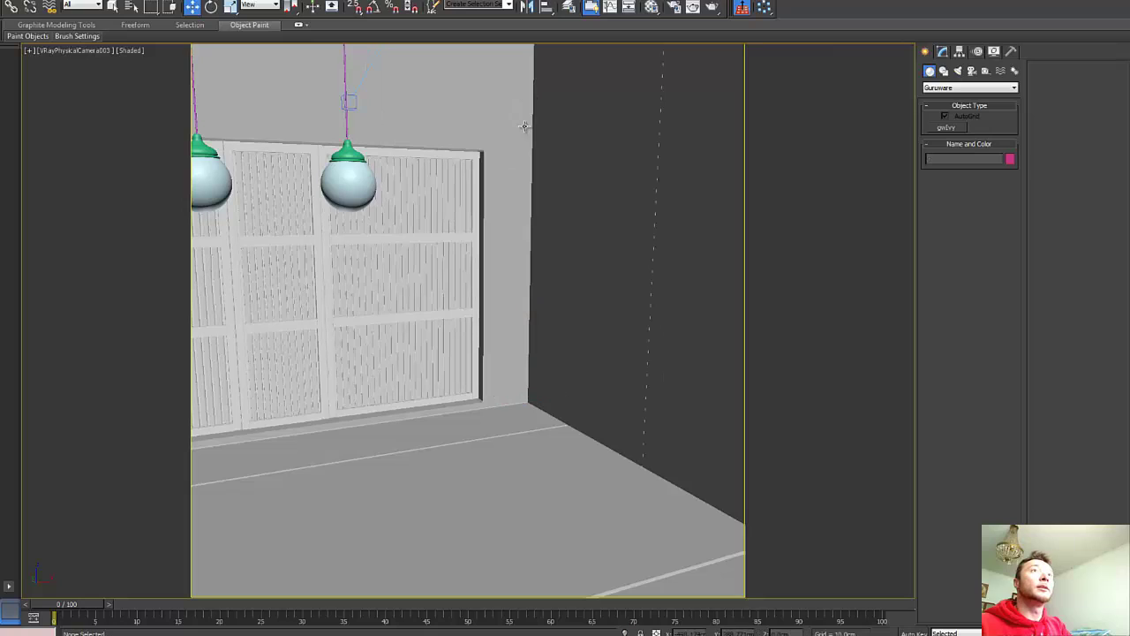
Place a new ivy at the corner's foot, set its Adhesion to 1.0 and grow it to an age of about 470.
{"action": "left_click", "coordinate": [947, 127]}
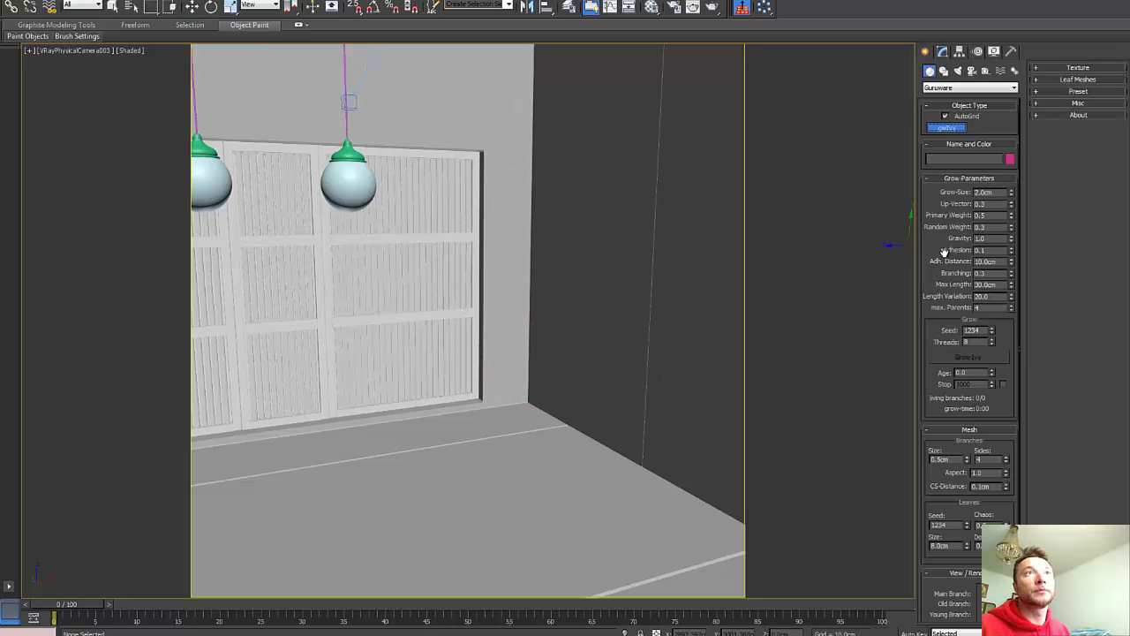
{"action": "left_click_drag", "start_coordinate": [990, 251], "coordinate": [937, 247]}
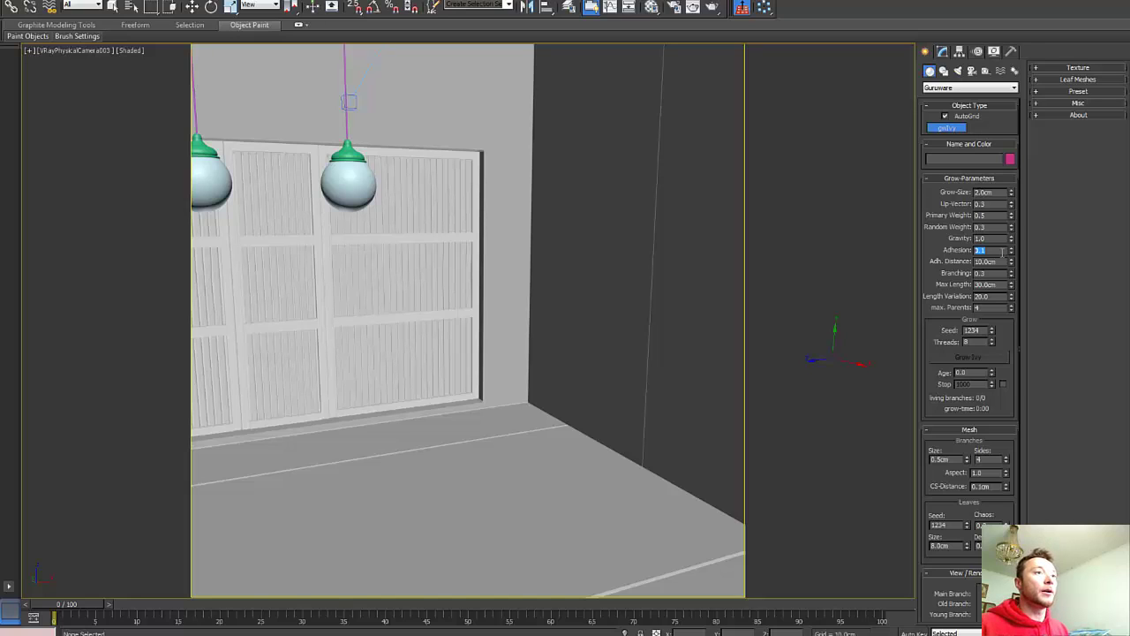
{"action": "left_click", "coordinate": [508, 402]}
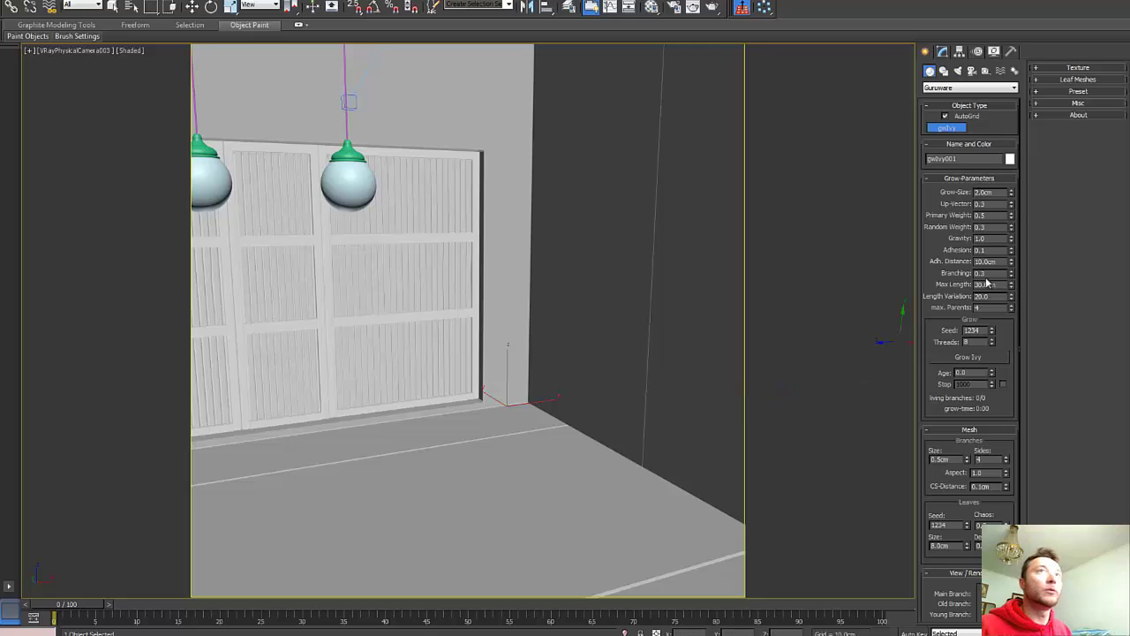
{"action": "double_click", "coordinate": [991, 250]}
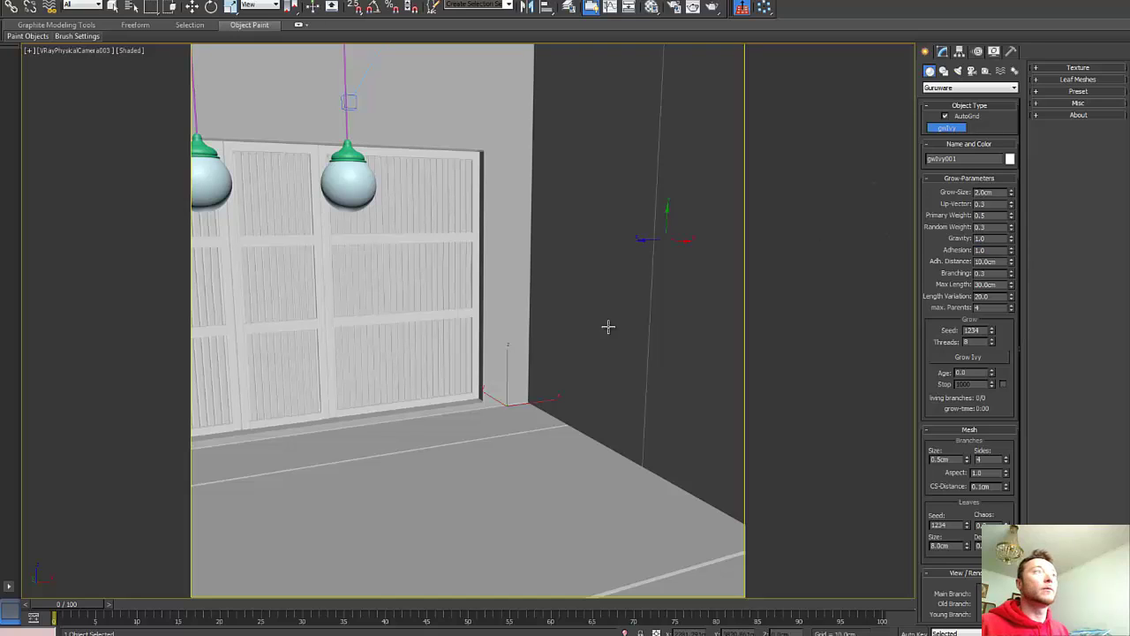
{"action": "left_click", "coordinate": [970, 358]}
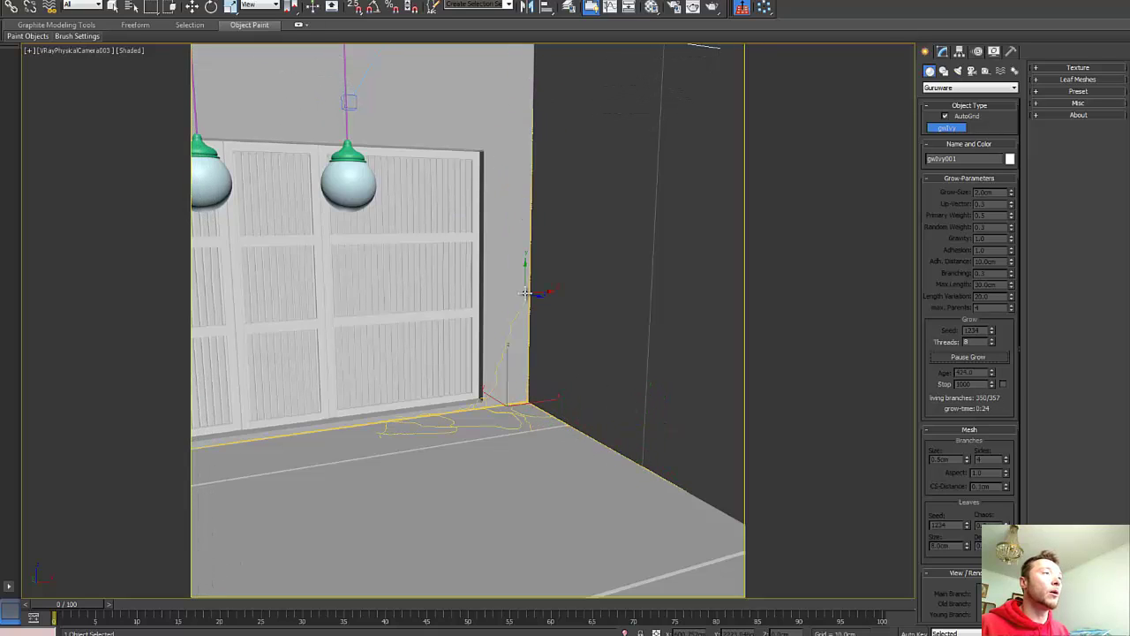
{"action": "left_click", "coordinate": [961, 360]}
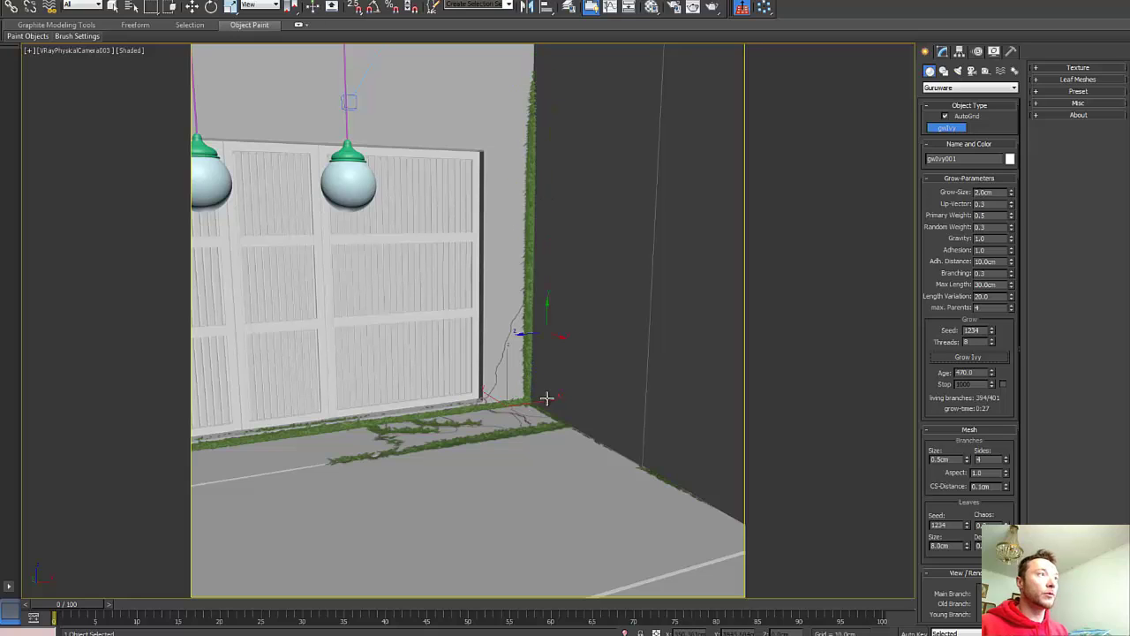
Set the Adhesion to 0.1 and grow the ivy to an age of about 757, checking the reference photo meanwhile.
{"action": "double_click", "coordinate": [994, 250]}
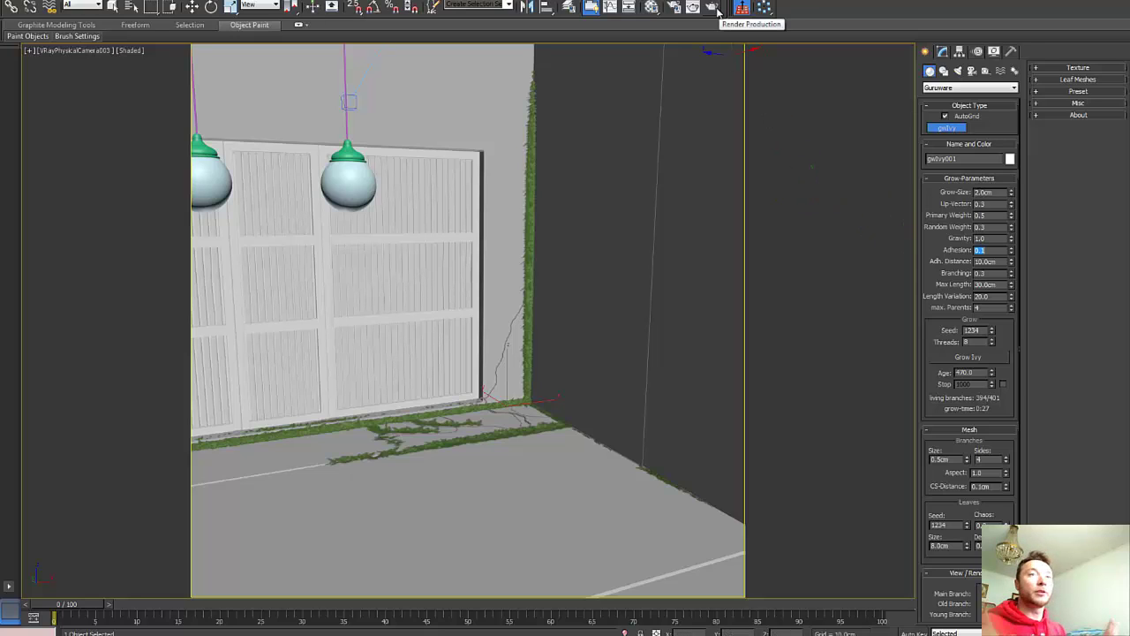
{"action": "left_click", "coordinate": [982, 357]}
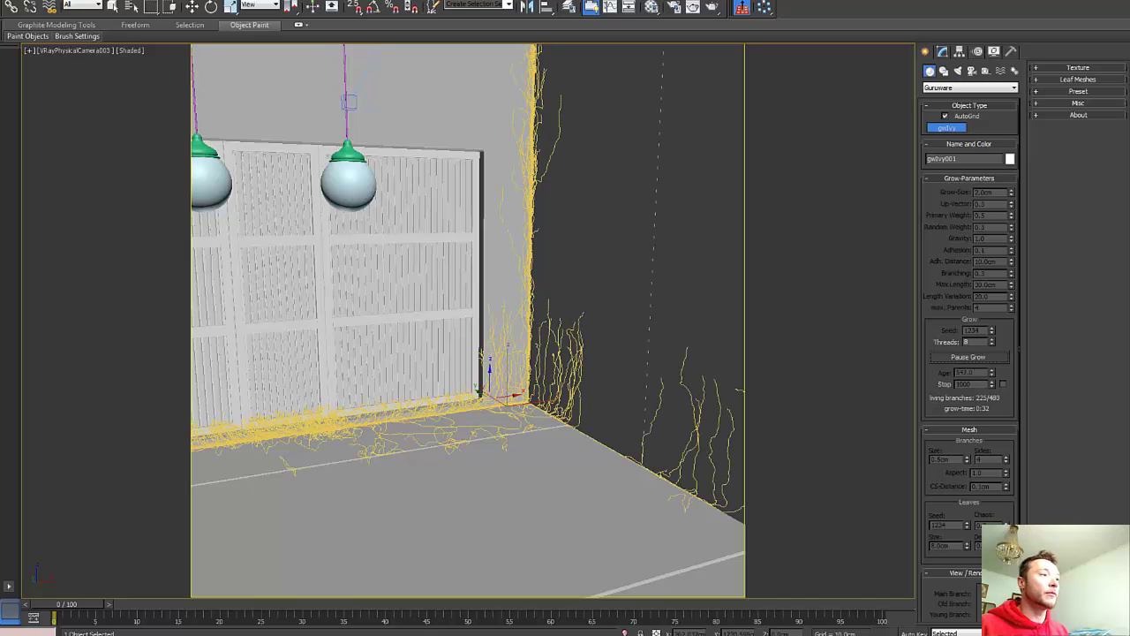
{"action": "mouse_move", "coordinate": [455, 628]}
{"action": "left_click", "coordinate": [384, 593]}
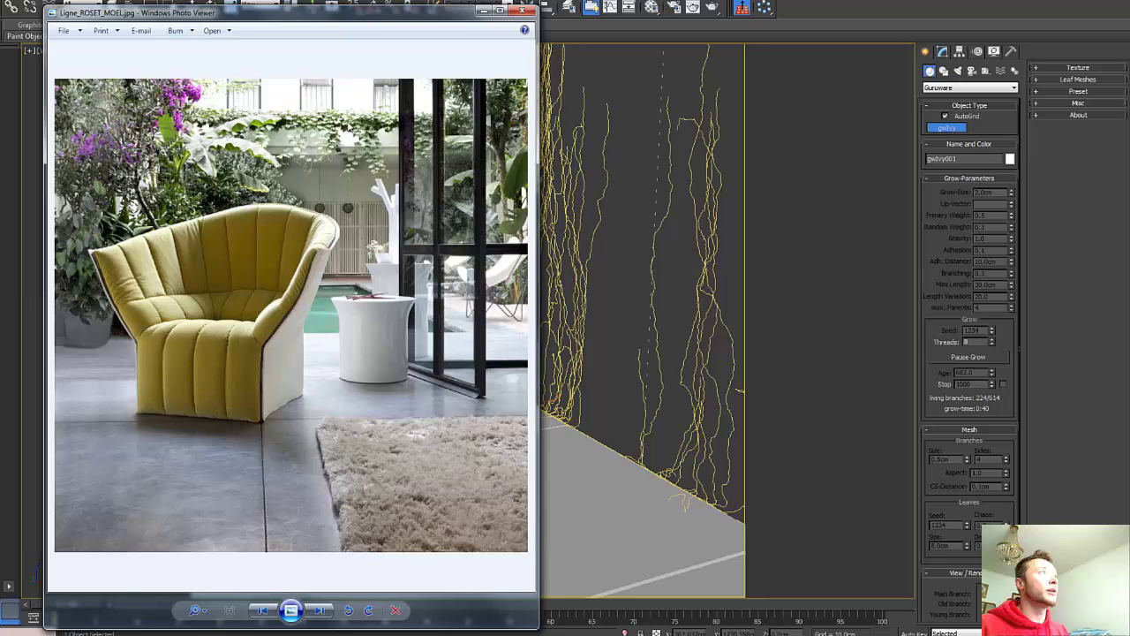
{"action": "left_click", "coordinate": [483, 11]}
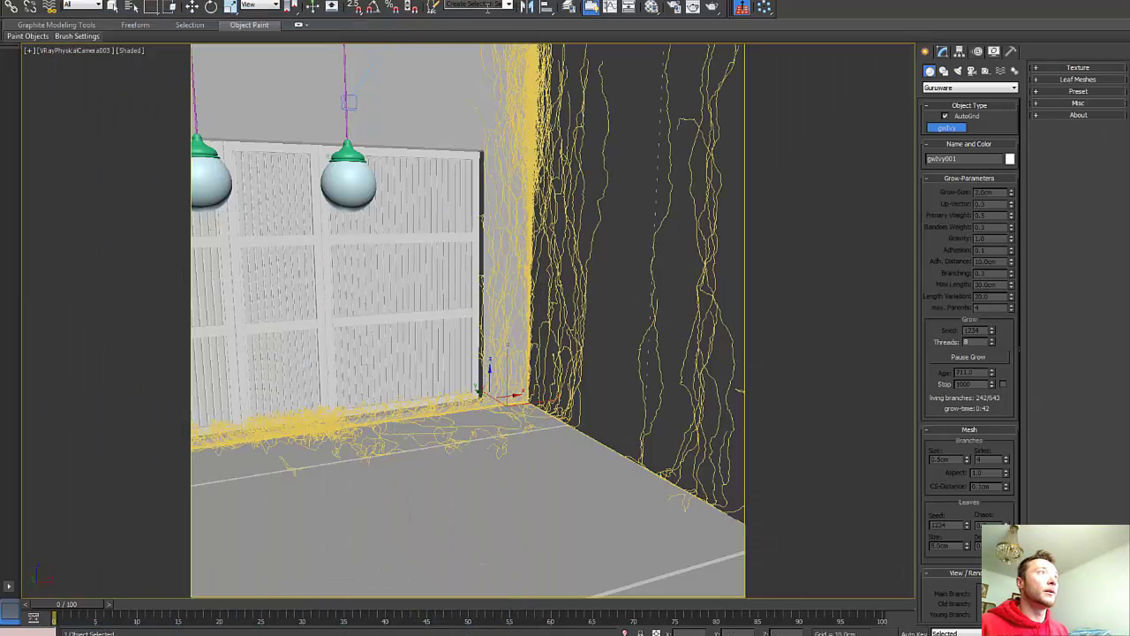
{"action": "left_click", "coordinate": [951, 358]}
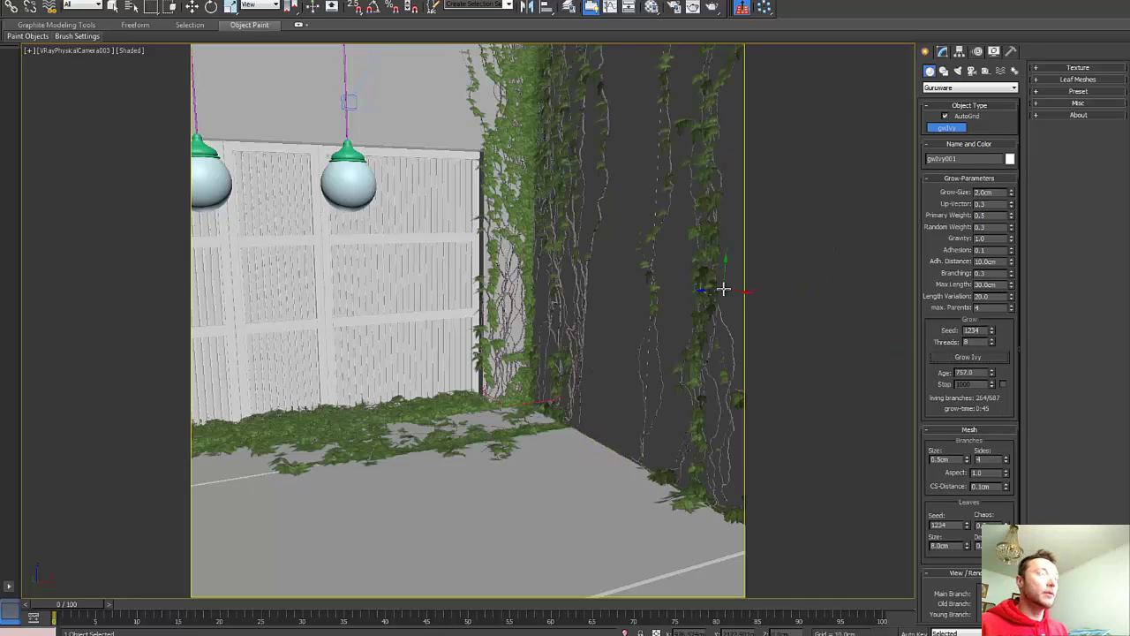
Examine the grown ivy through VRayPhysicalCamera002.
{"action": "key", "text": "c"}
{"action": "left_click", "coordinate": [563, 241]}
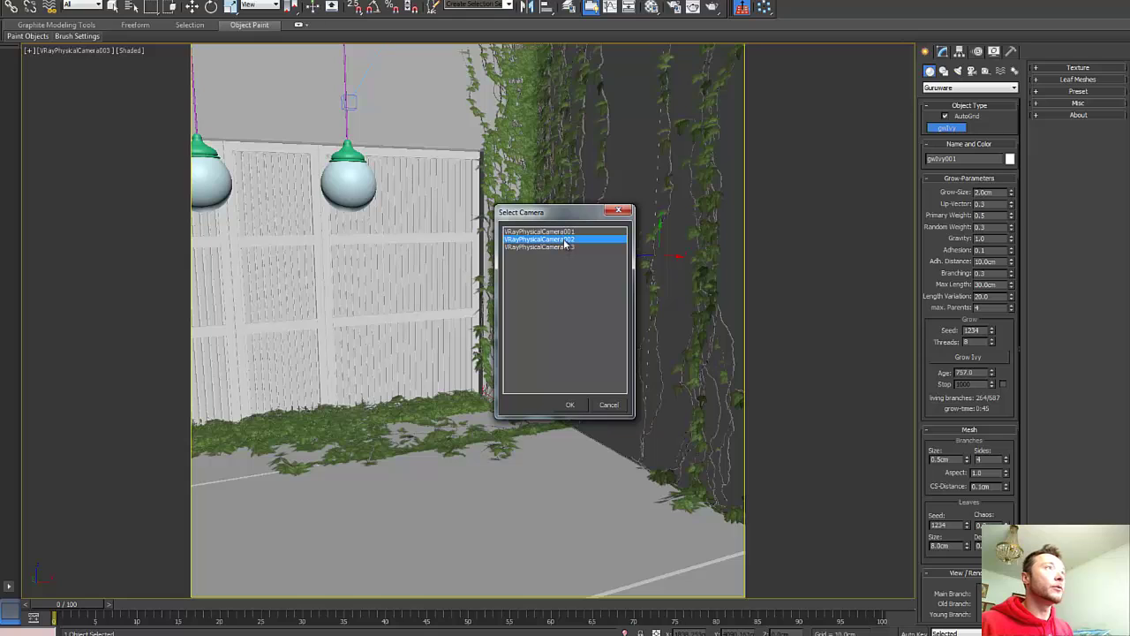
{"action": "double_click", "coordinate": [564, 240]}
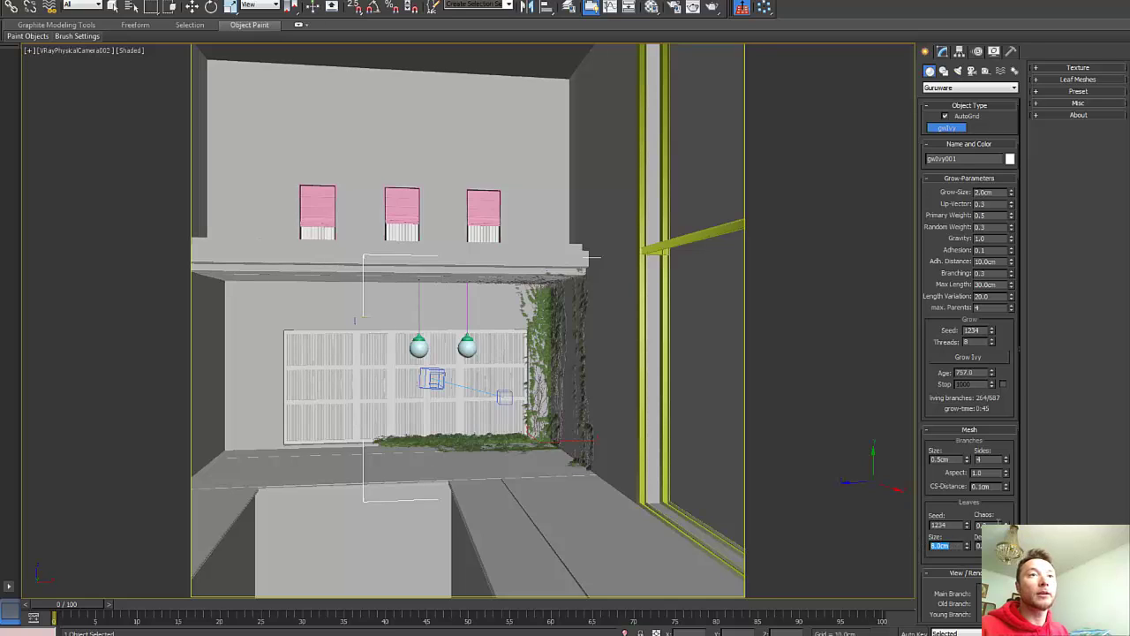
{"action": "key", "text": "Tab"}
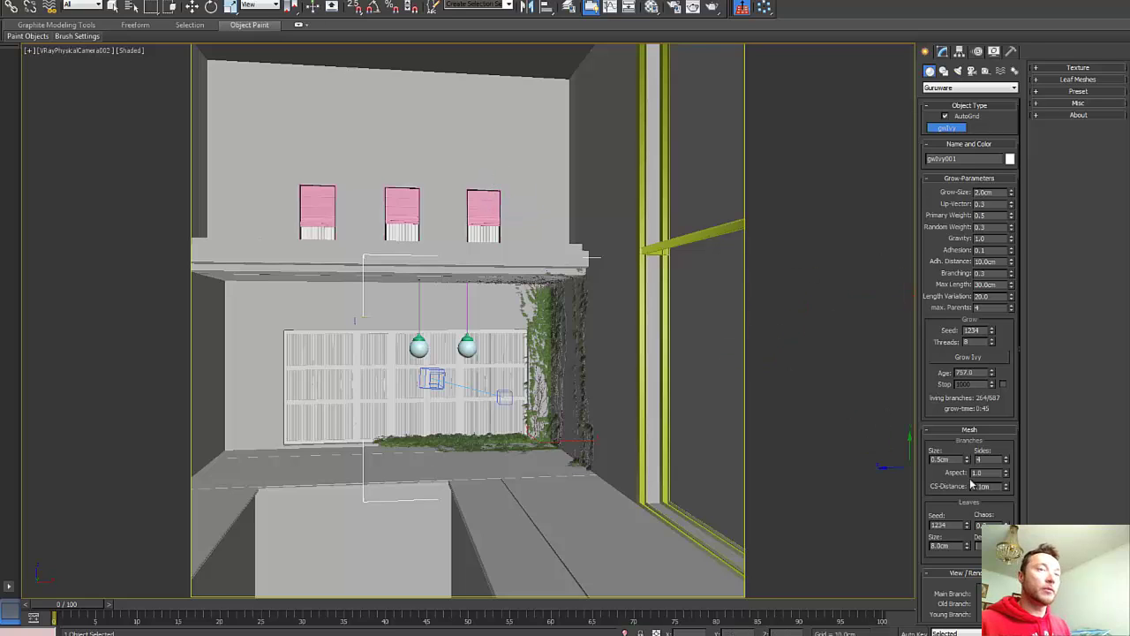
Delete the ivy from the courtyard and return to the VRayPhysicalCamera003 view.
{"action": "left_click", "coordinate": [517, 437]}
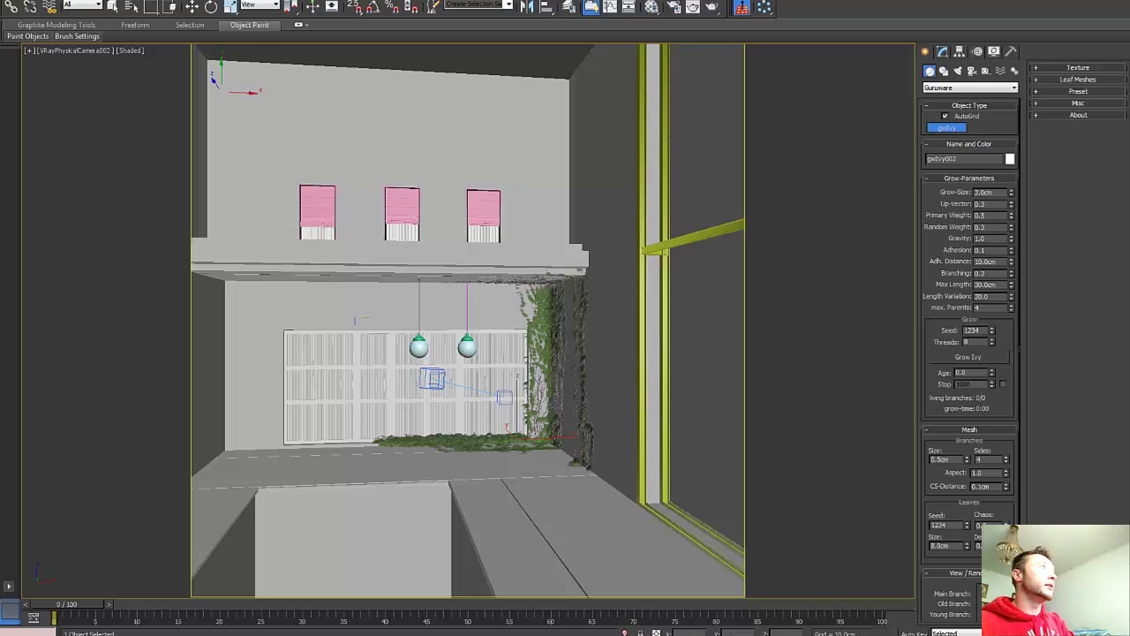
{"action": "left_click", "coordinate": [192, 6]}
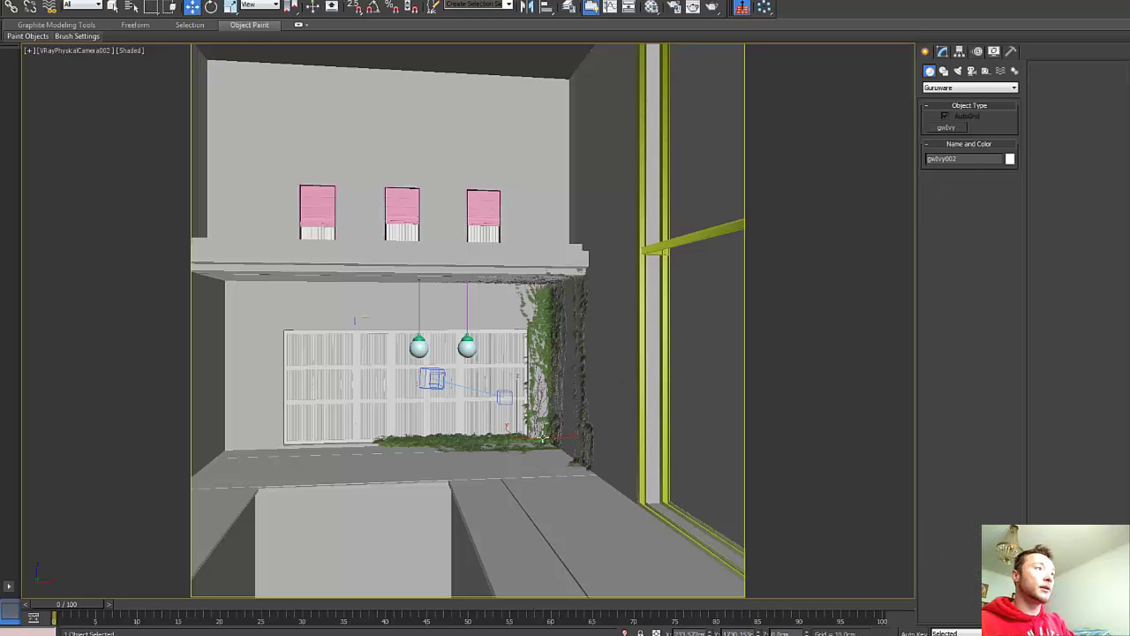
{"action": "key", "text": "Delete"}
{"action": "key", "text": "c"}
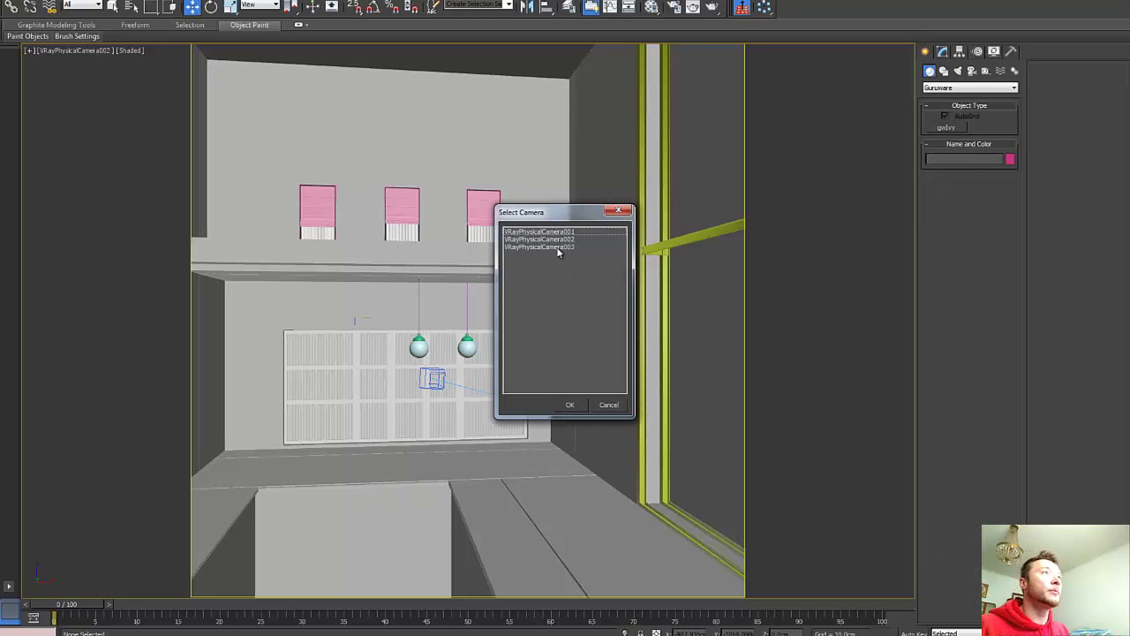
{"action": "double_click", "coordinate": [561, 247]}
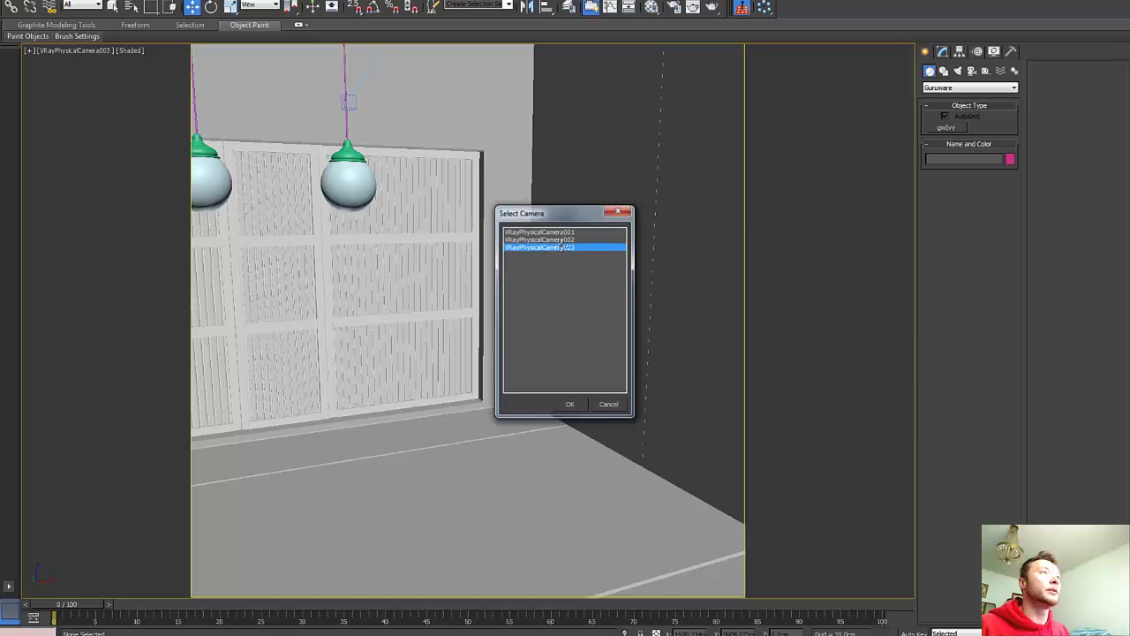
Place an ivy with Adh. Distance 100.0cm at the corner's foot and grow it to an age of about 309.
{"action": "left_click", "coordinate": [949, 128]}
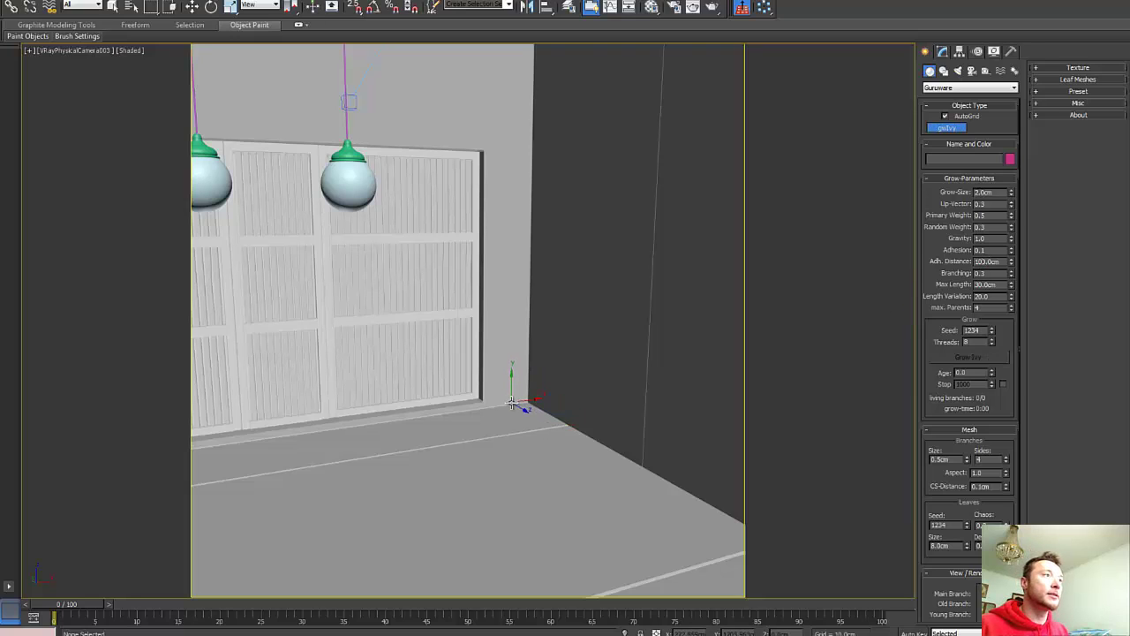
{"action": "left_click", "coordinate": [512, 401]}
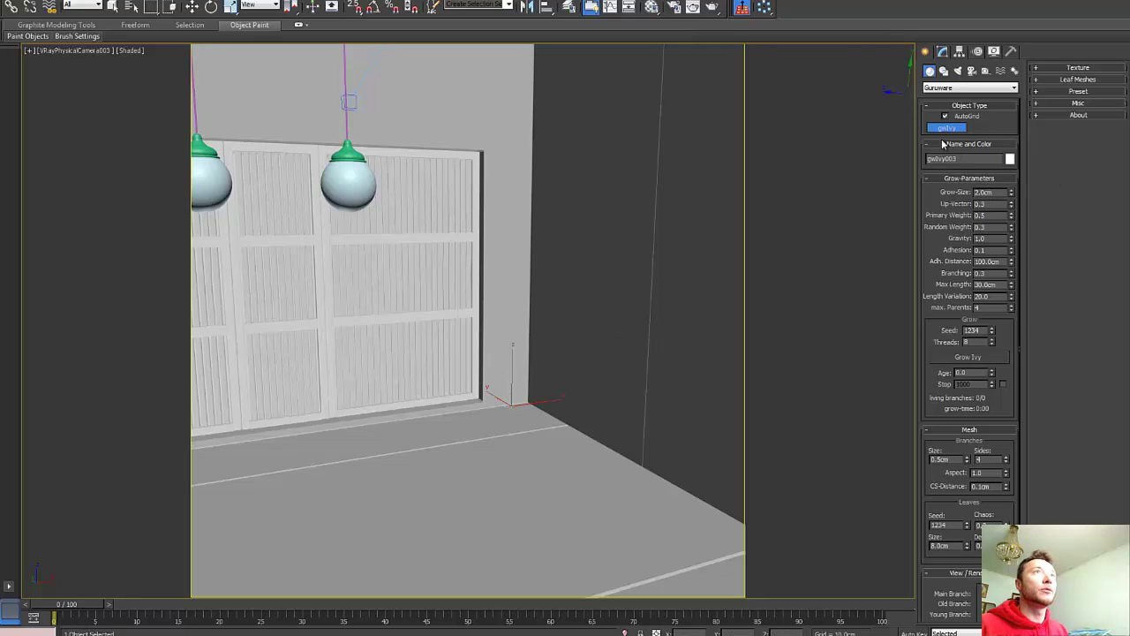
{"action": "left_click", "coordinate": [967, 357]}
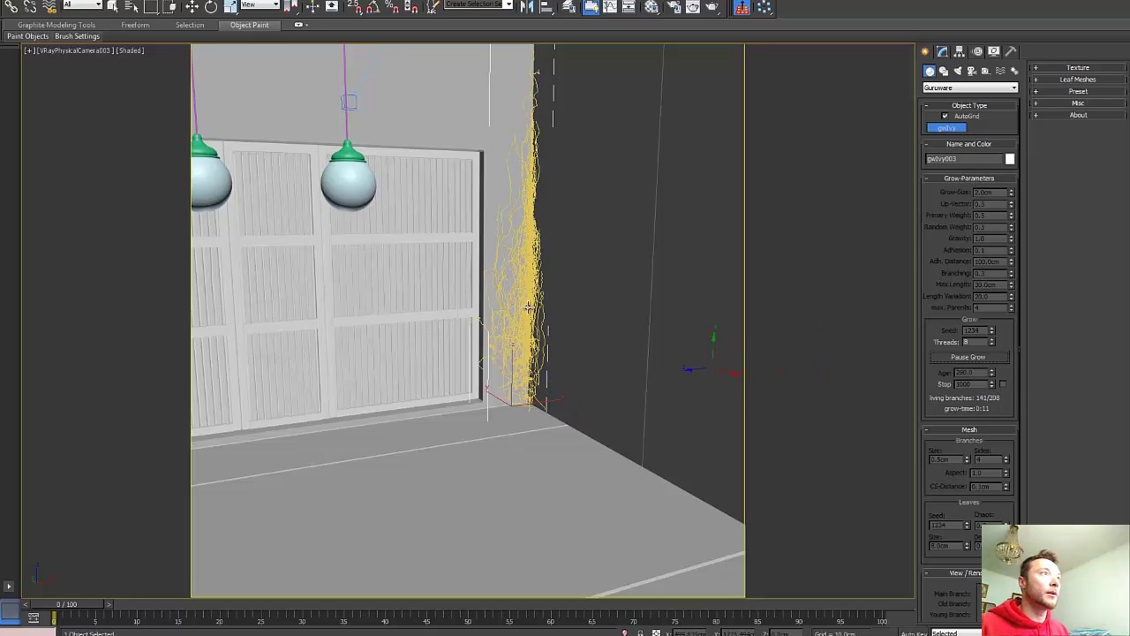
{"action": "left_click", "coordinate": [964, 358]}
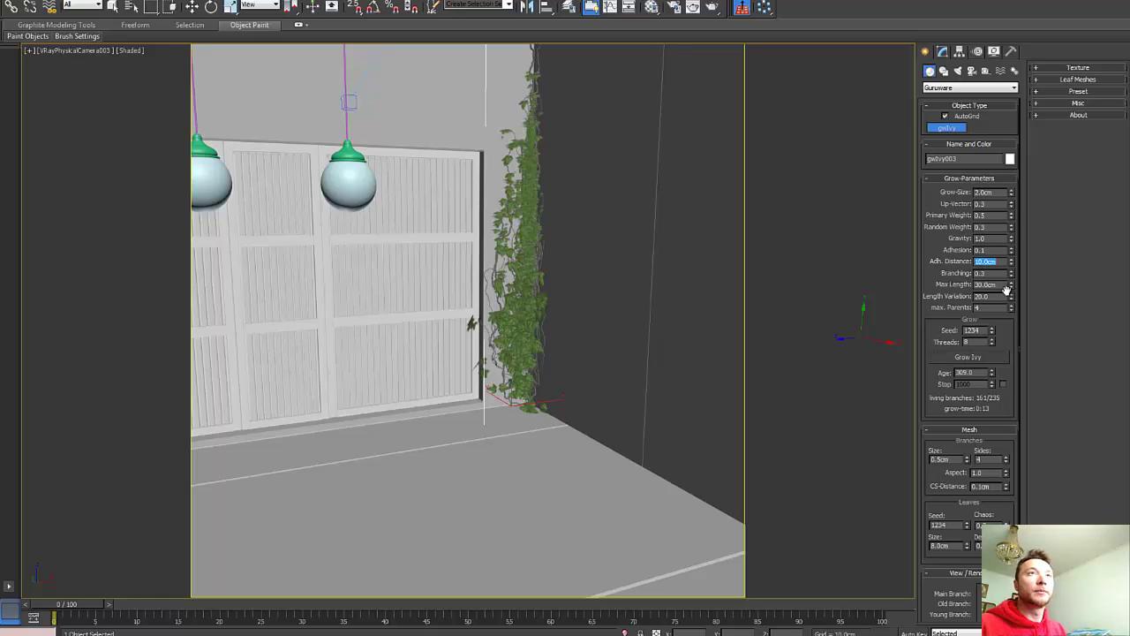
Set the Adh. Distance to 10.0cm and delete the test ivy.
{"action": "key", "text": "BackSpace"}
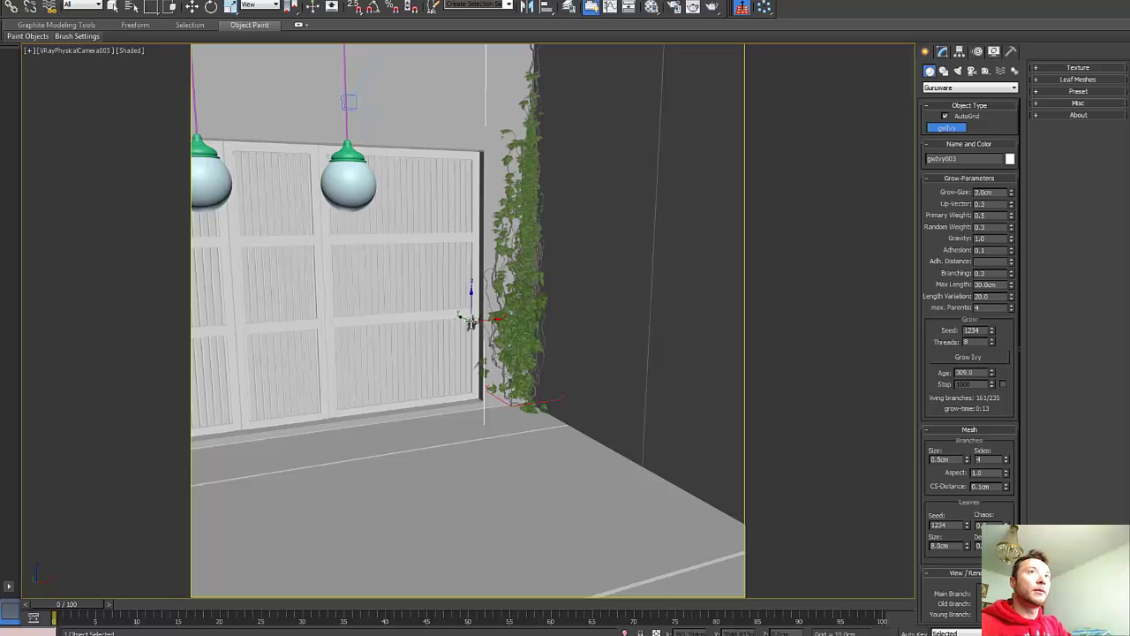
{"action": "left_click", "coordinate": [192, 7]}
{"action": "key", "text": "Delete"}
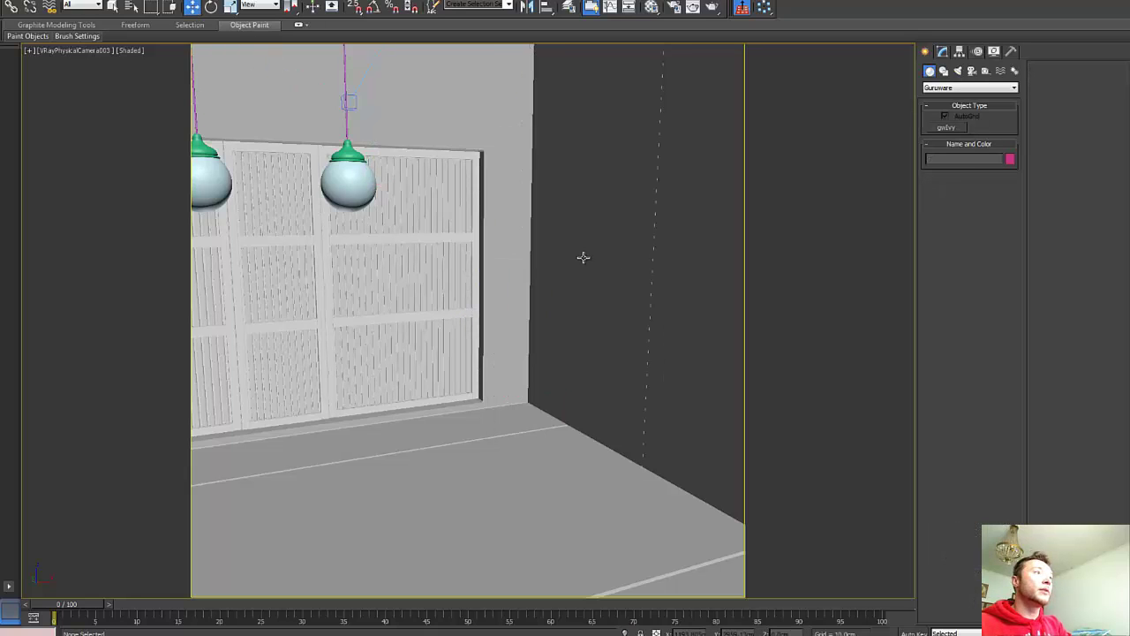
Place an ivy with Branching 1.0 at the corner's foot and grow it to an age of about 282.
{"action": "left_click", "coordinate": [943, 128]}
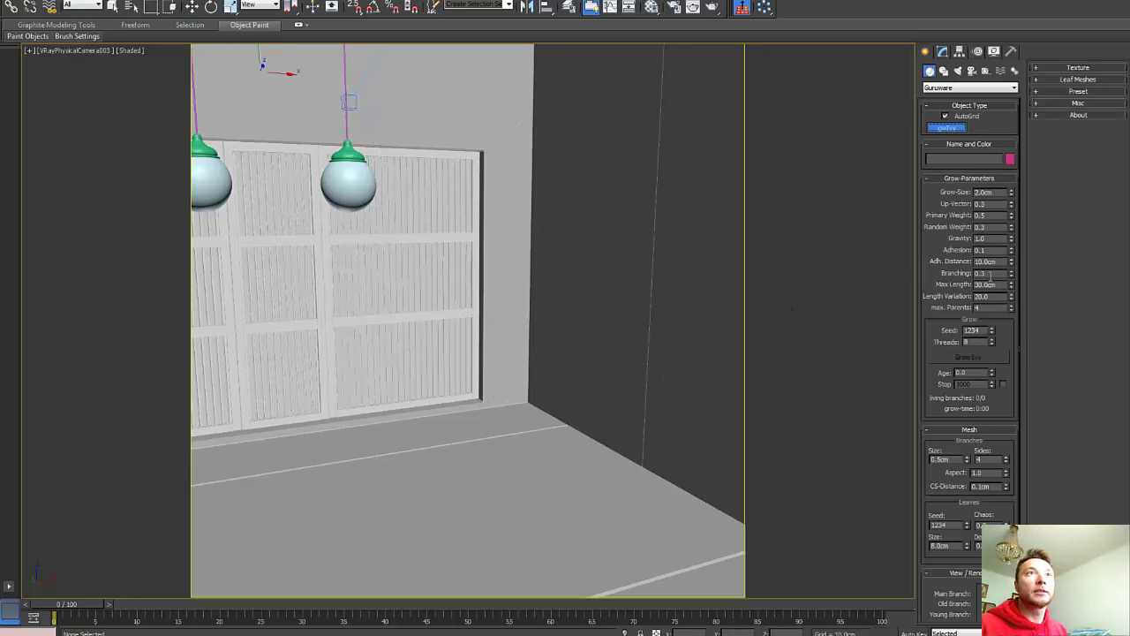
{"action": "left_click", "coordinate": [989, 274]}
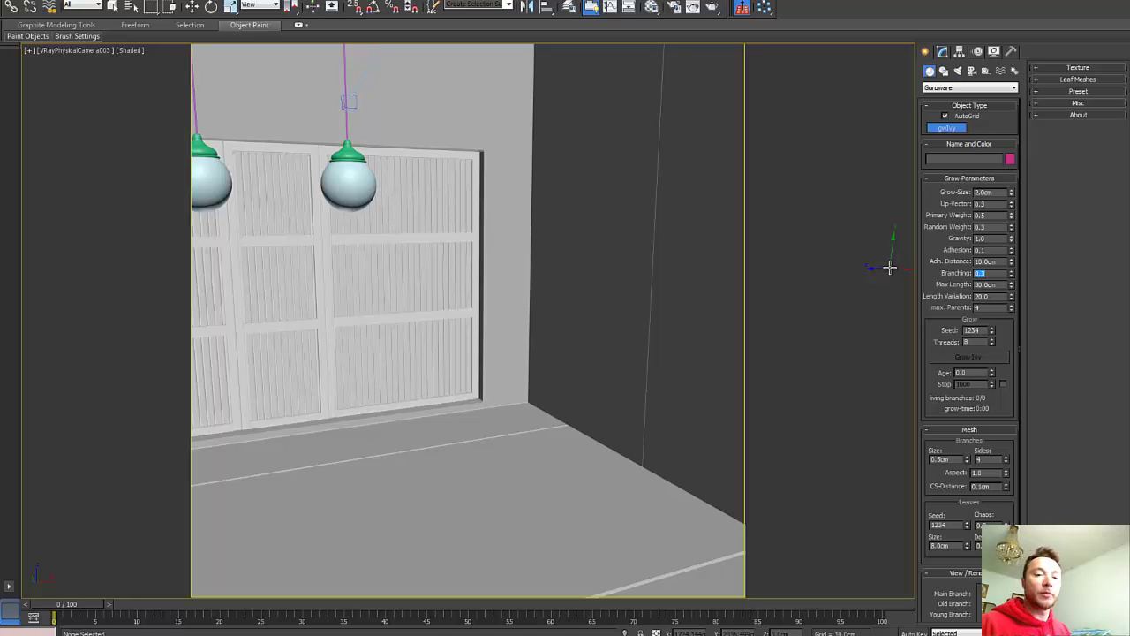
{"action": "left_click", "coordinate": [504, 402]}
{"action": "left_click", "coordinate": [982, 358]}
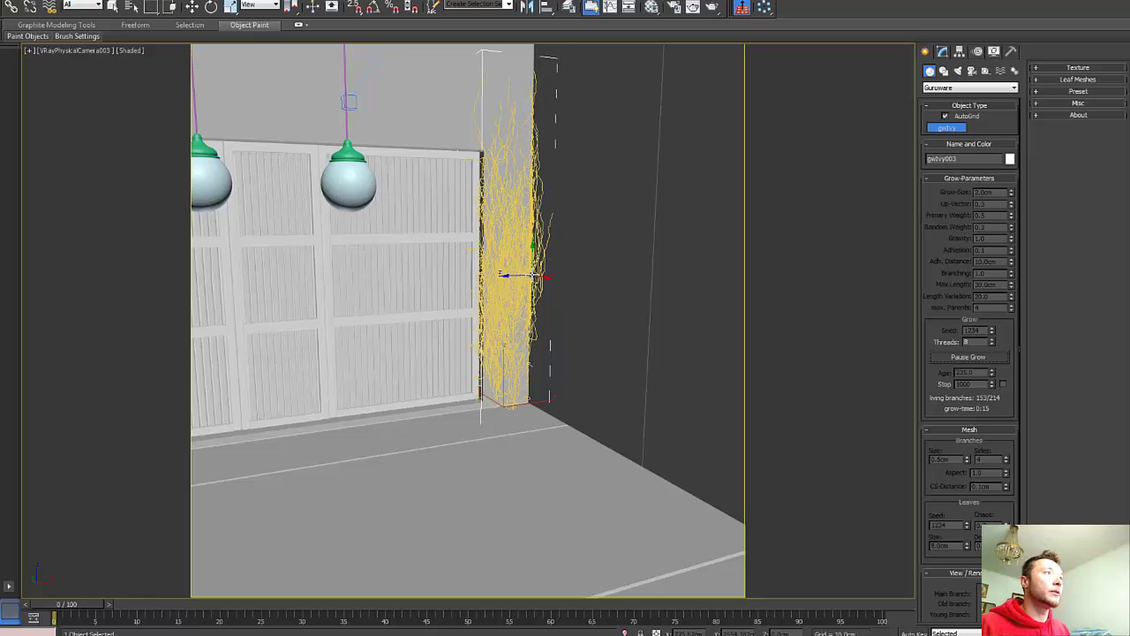
{"action": "left_click", "coordinate": [960, 356]}
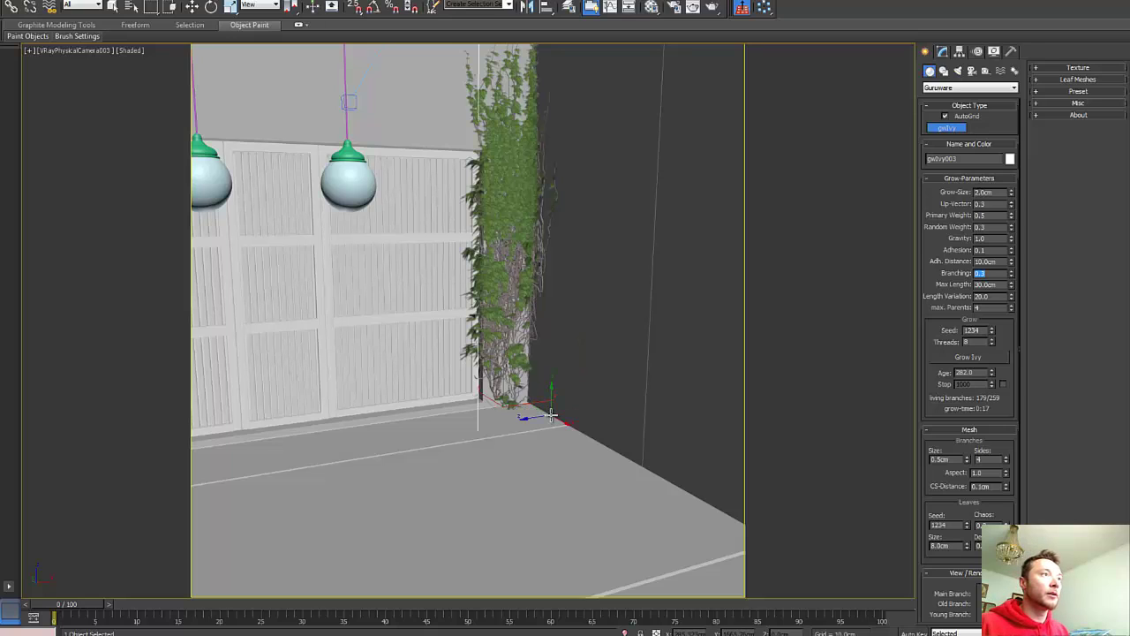
Place a second ivy with Branching 0.3 at the foot of the dark side wall, grow it to an age of about 266, and delete it.
{"action": "left_click", "coordinate": [550, 415]}
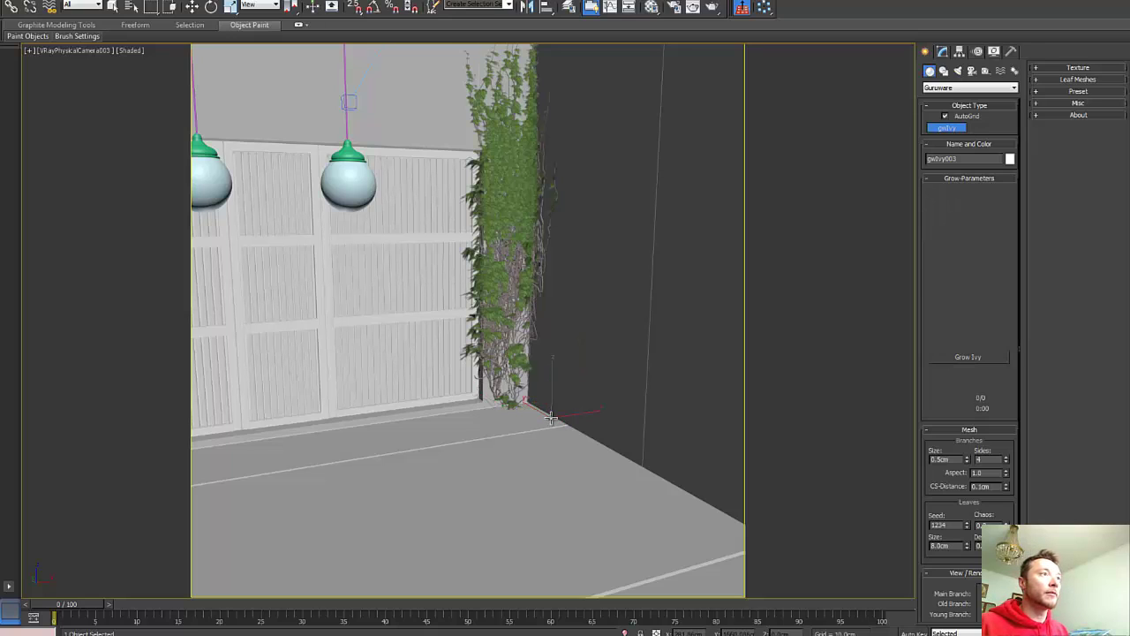
{"action": "left_click", "coordinate": [969, 355]}
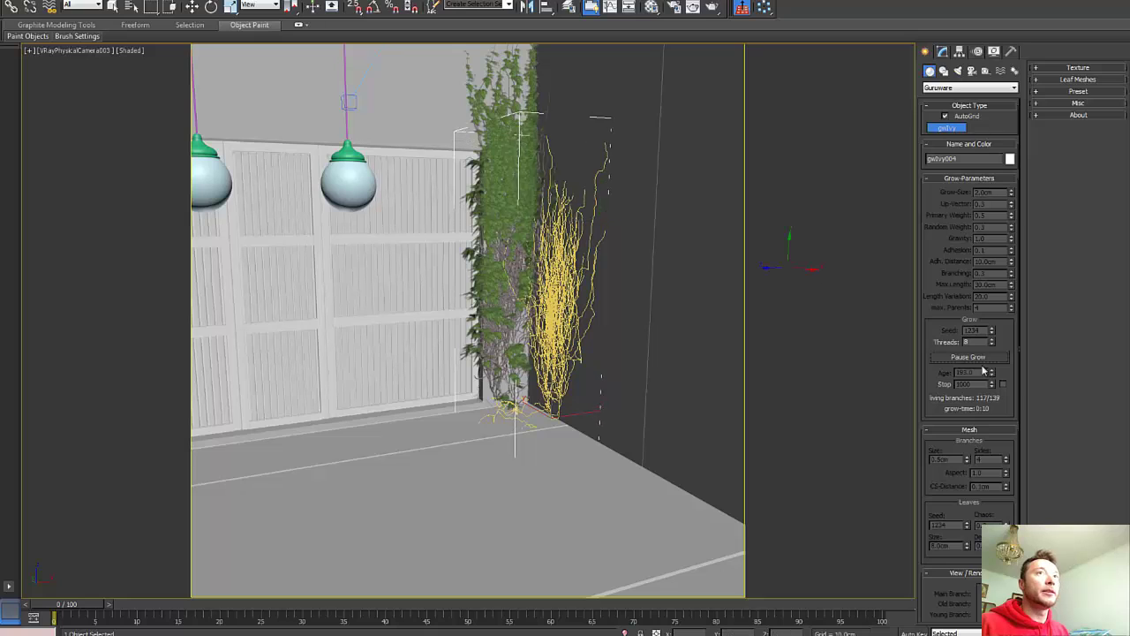
{"action": "left_click", "coordinate": [979, 357]}
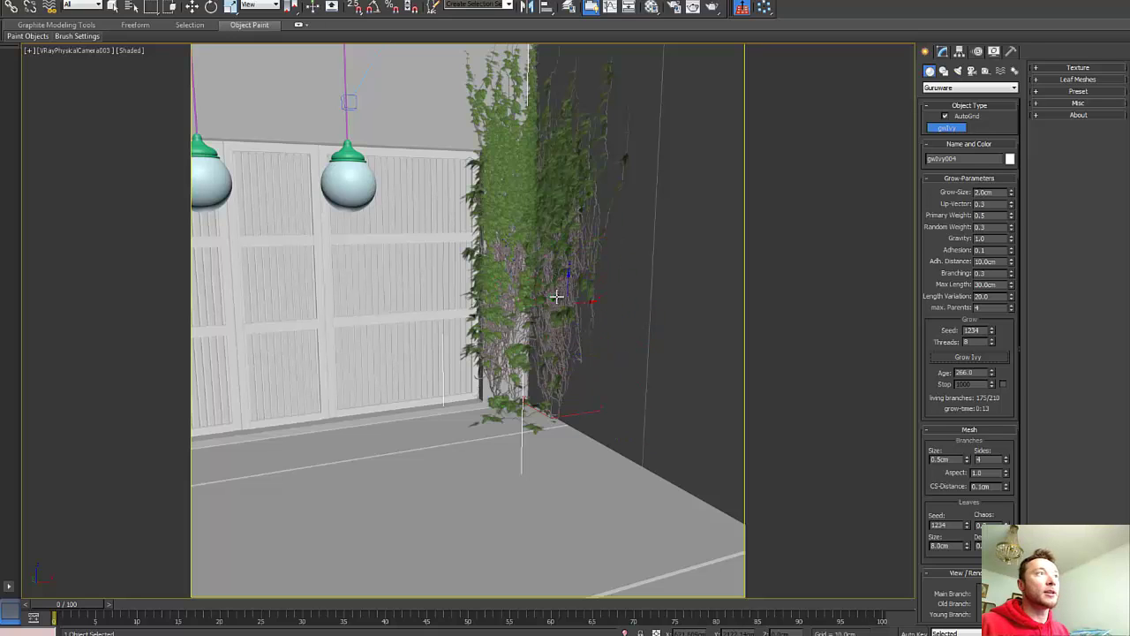
{"action": "key", "text": "w"}
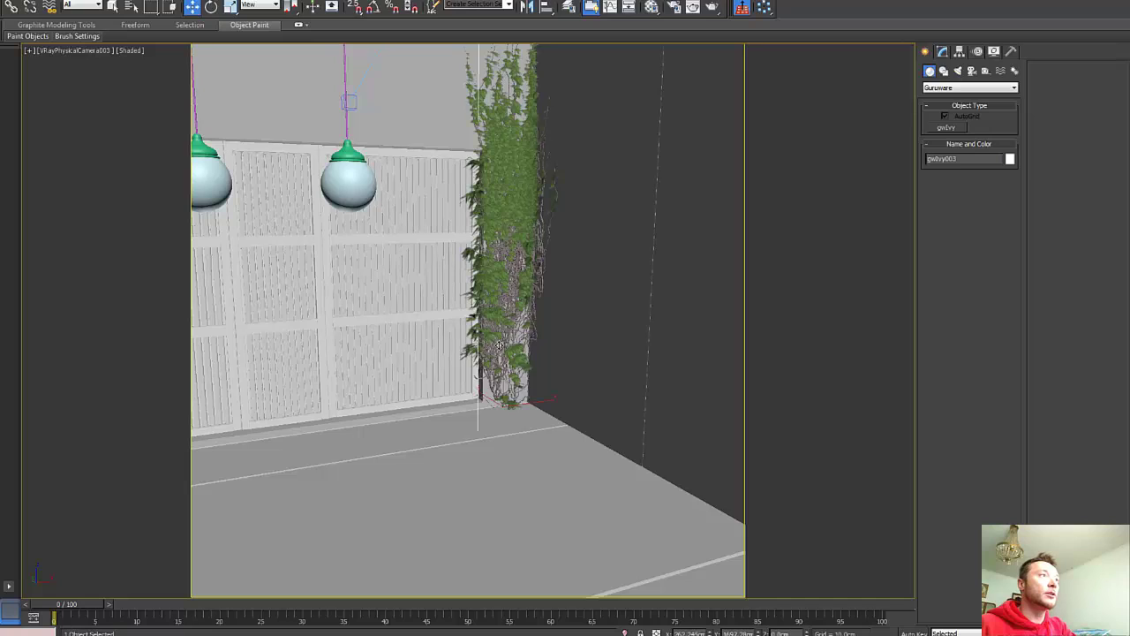
Replace the corner ivy with one that has Max Length 300.0cm and grow it to an age of about 332.
{"action": "key", "text": "Delete"}
{"action": "left_click", "coordinate": [946, 127]}
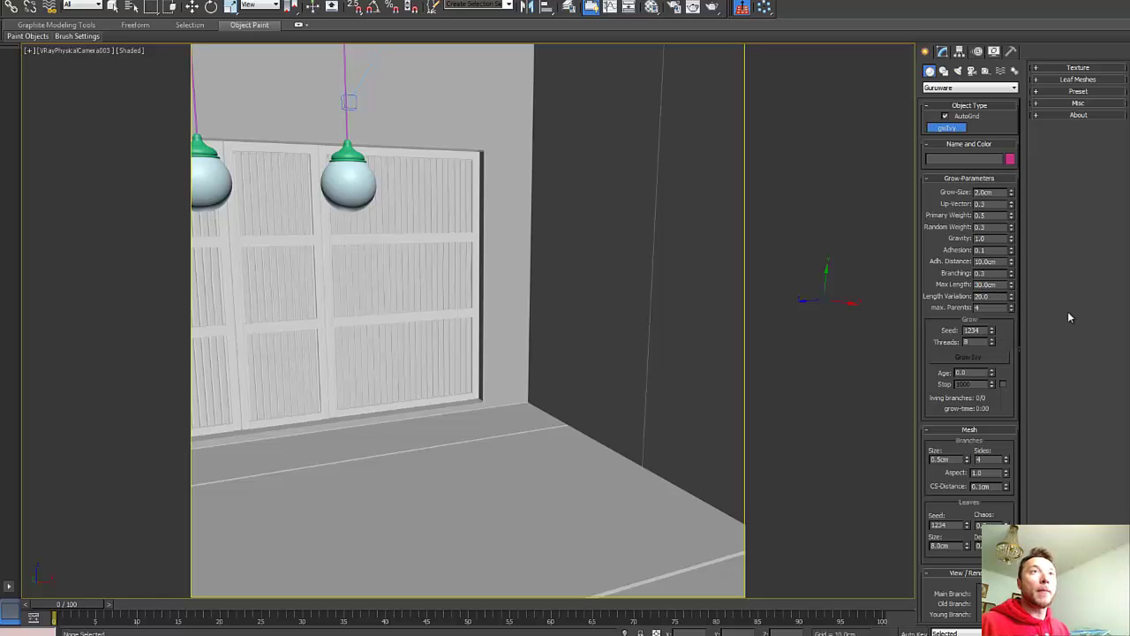
{"action": "type", "text": "300"}
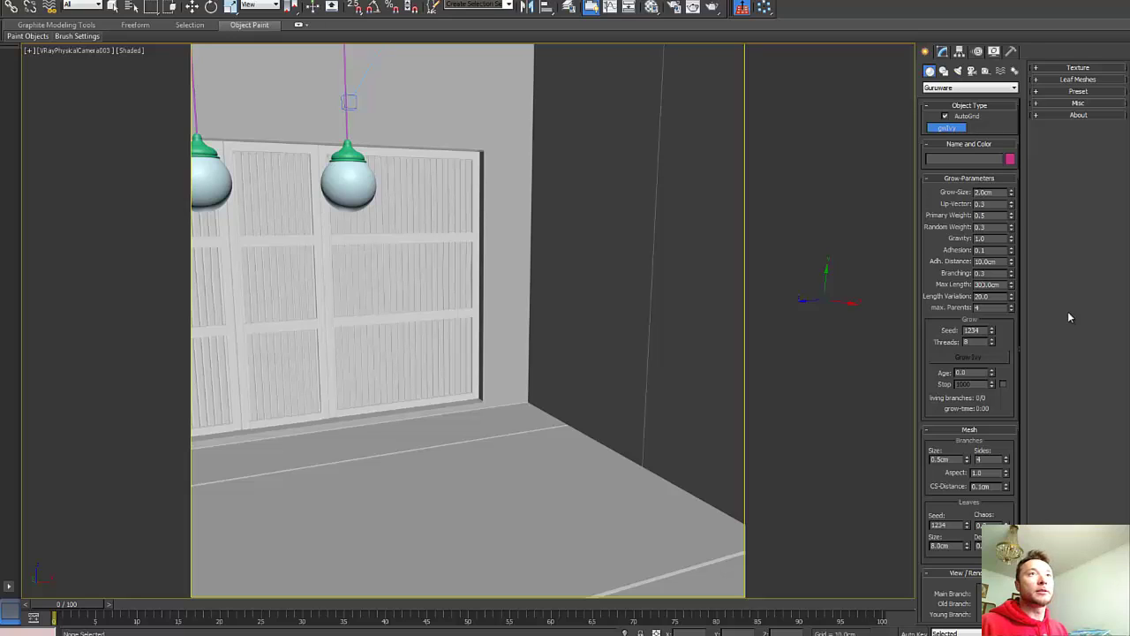
{"action": "key", "text": "Return"}
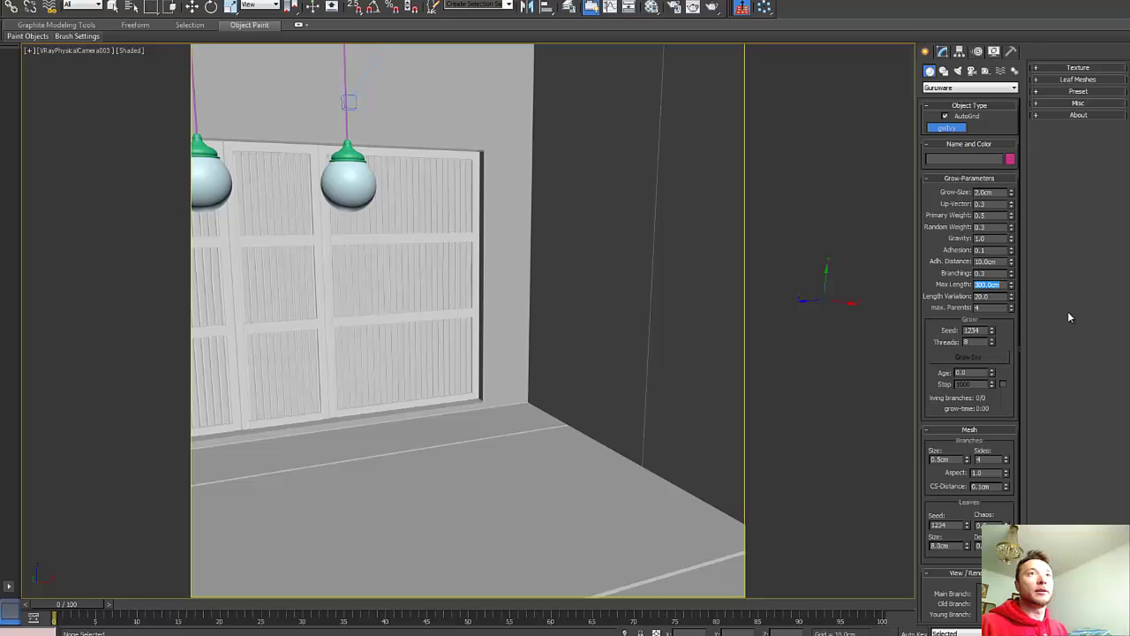
{"action": "left_click", "coordinate": [505, 403]}
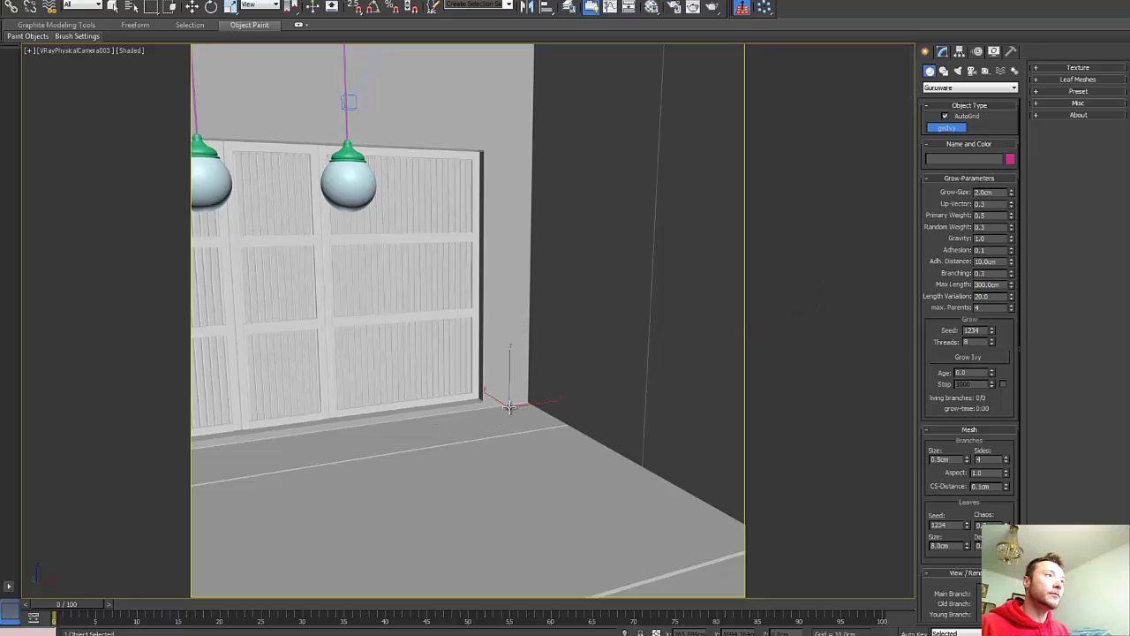
{"action": "left_click", "coordinate": [969, 357]}
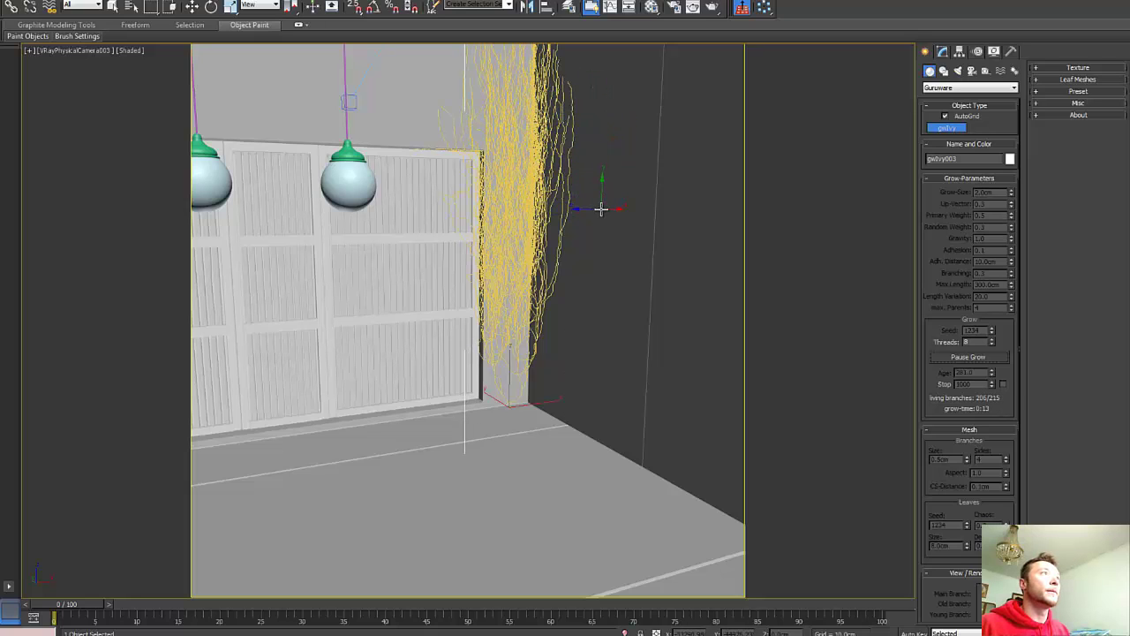
{"action": "left_click", "coordinate": [968, 356]}
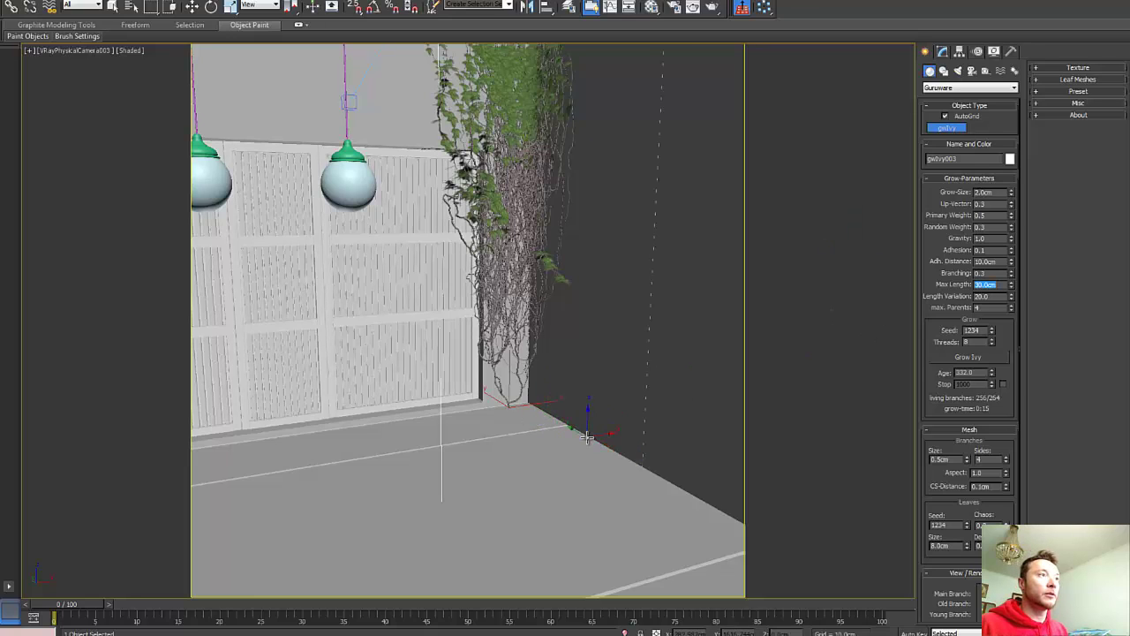
Place a second ivy with Max Length 30.0cm at the foot of the dark side wall and grow it to an age of about 269.
{"action": "left_click", "coordinate": [587, 436]}
{"action": "left_click", "coordinate": [976, 357]}
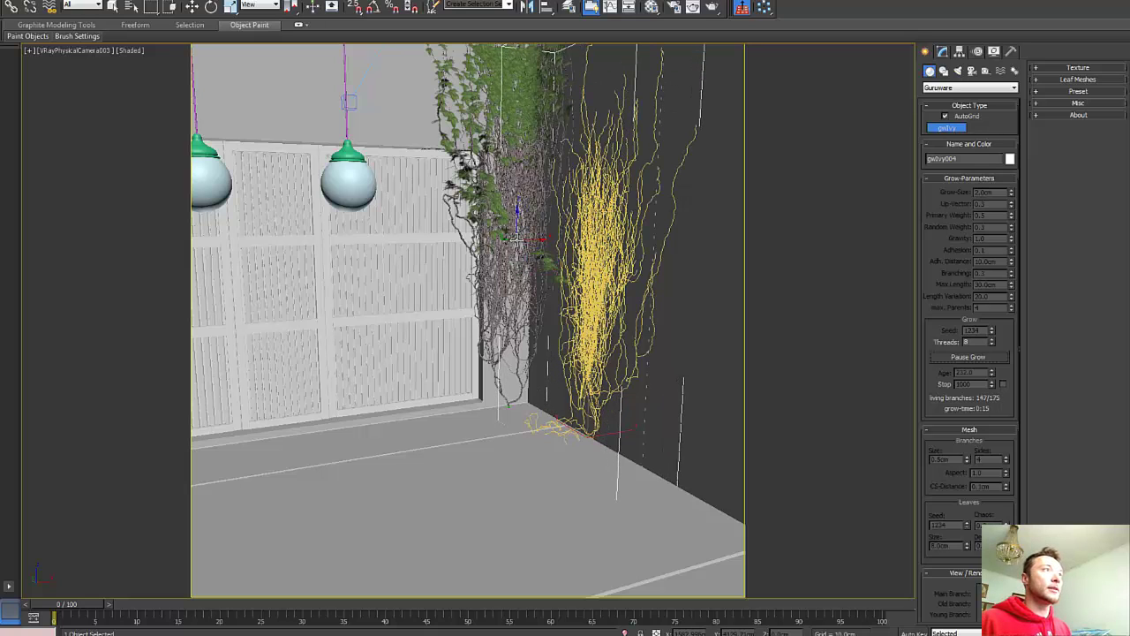
{"action": "left_click", "coordinate": [971, 357]}
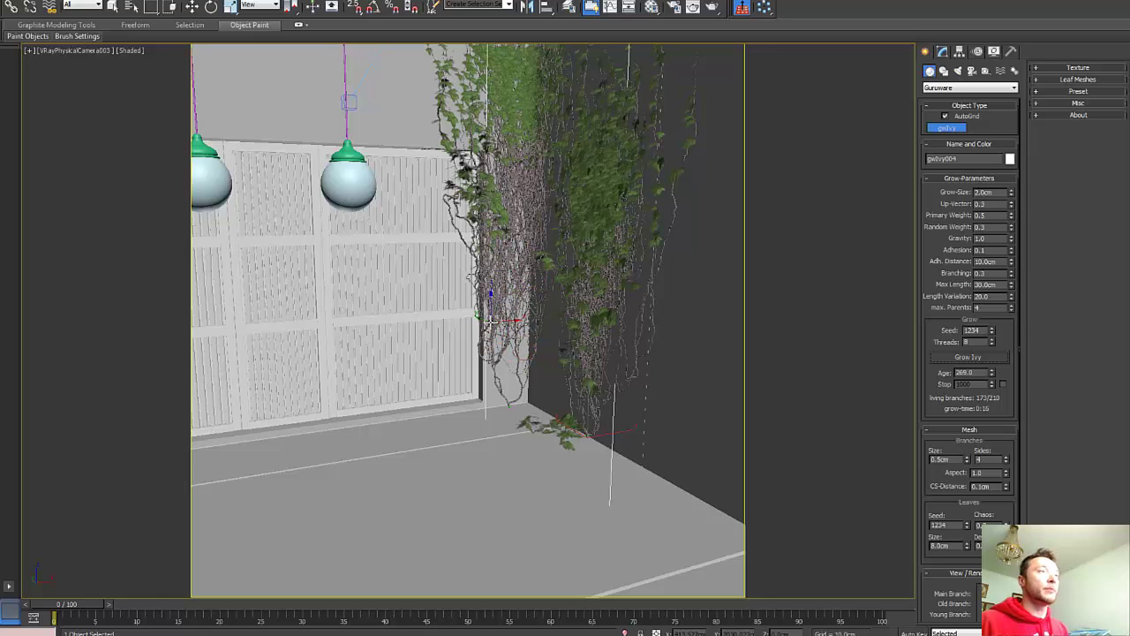
Delete both Max Length test ivies, at the side wall and in the corner.
{"action": "key", "text": "Delete"}
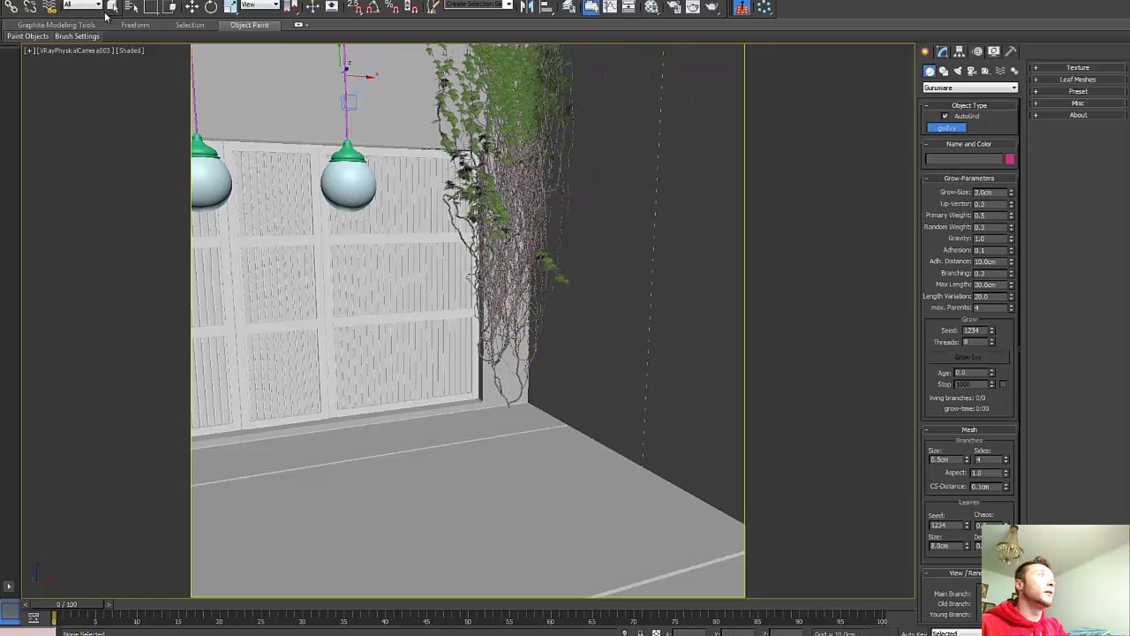
{"action": "left_click", "coordinate": [191, 7]}
{"action": "left_click", "coordinate": [510, 169]}
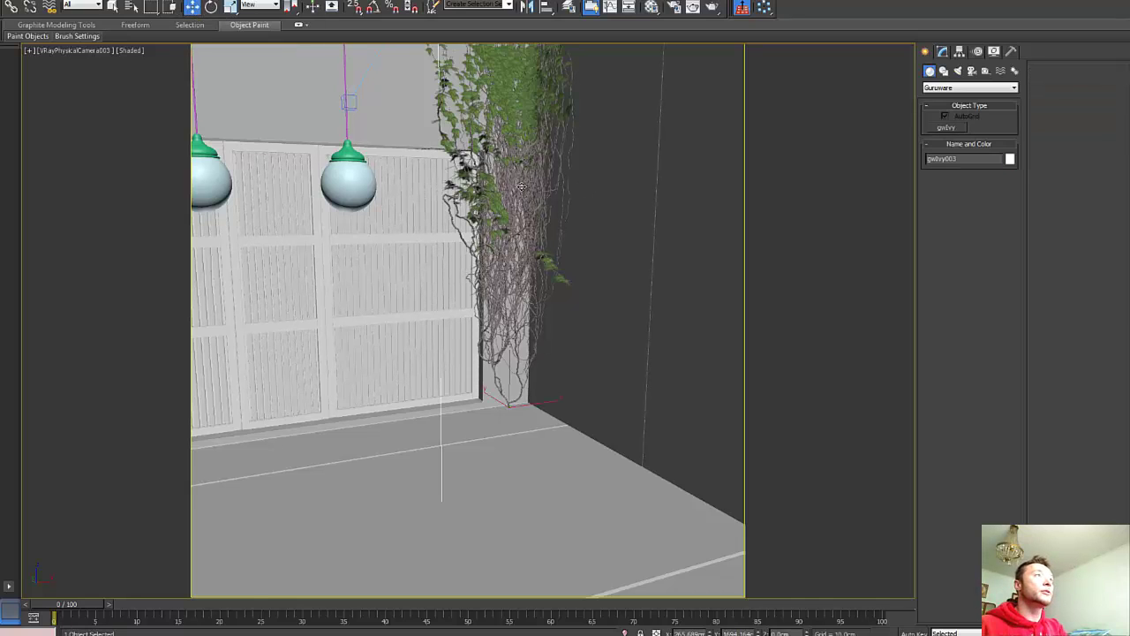
{"action": "key", "text": "Delete"}
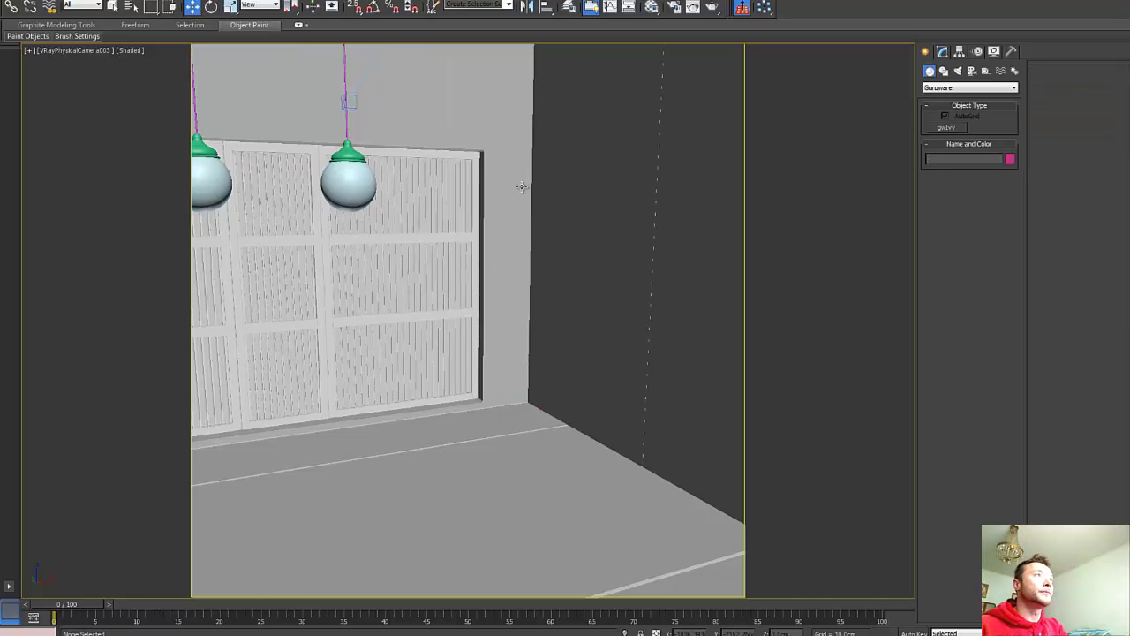
Place an ivy with Length Variation 100.0 at the corner's foot and grow it to an age of about 63.
{"action": "left_click", "coordinate": [946, 127]}
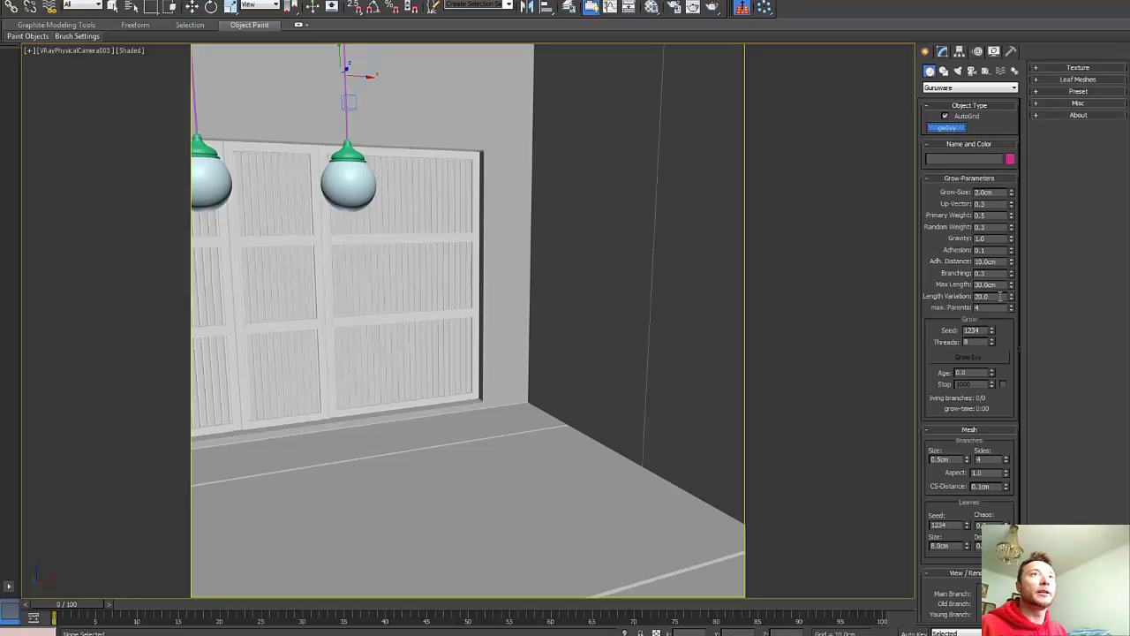
{"action": "double_click", "coordinate": [1000, 297]}
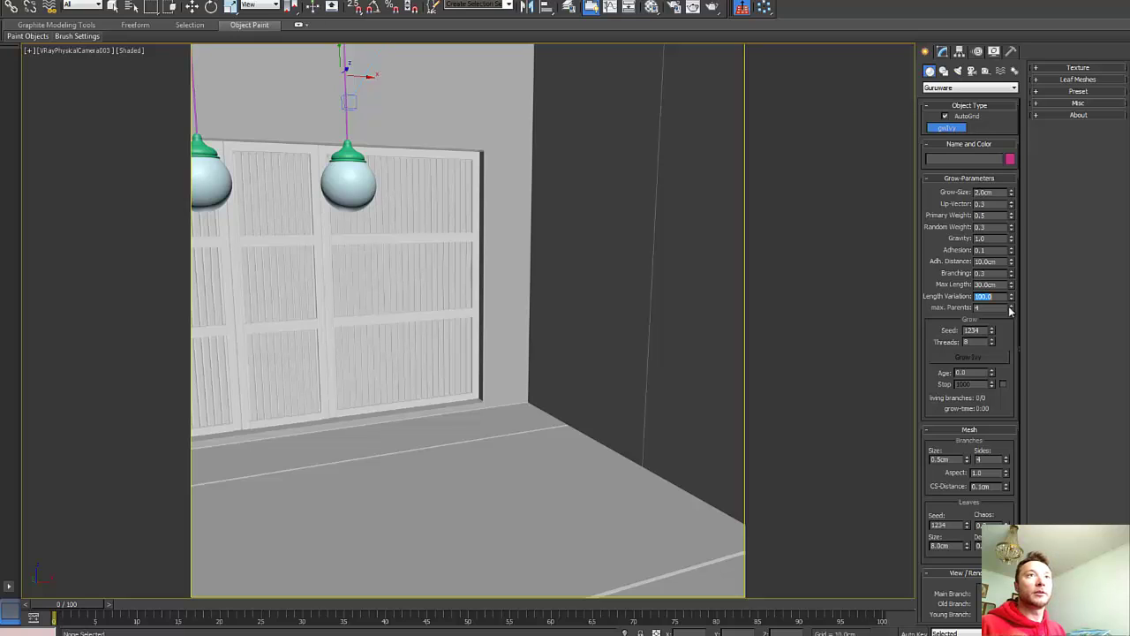
{"action": "left_click", "coordinate": [505, 405]}
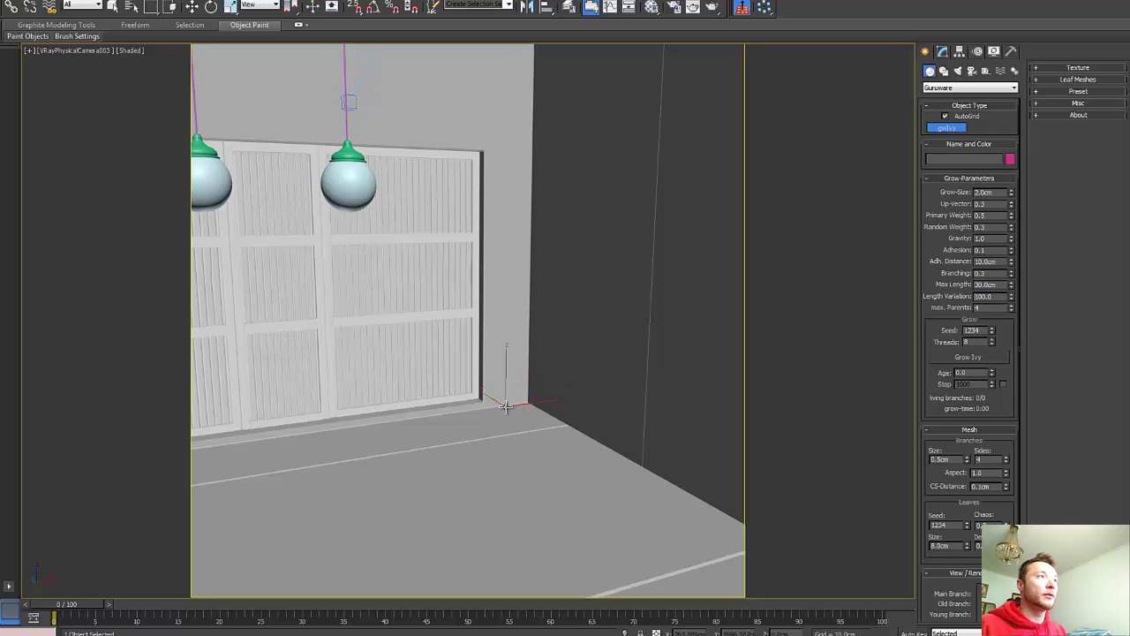
{"action": "left_click", "coordinate": [968, 357]}
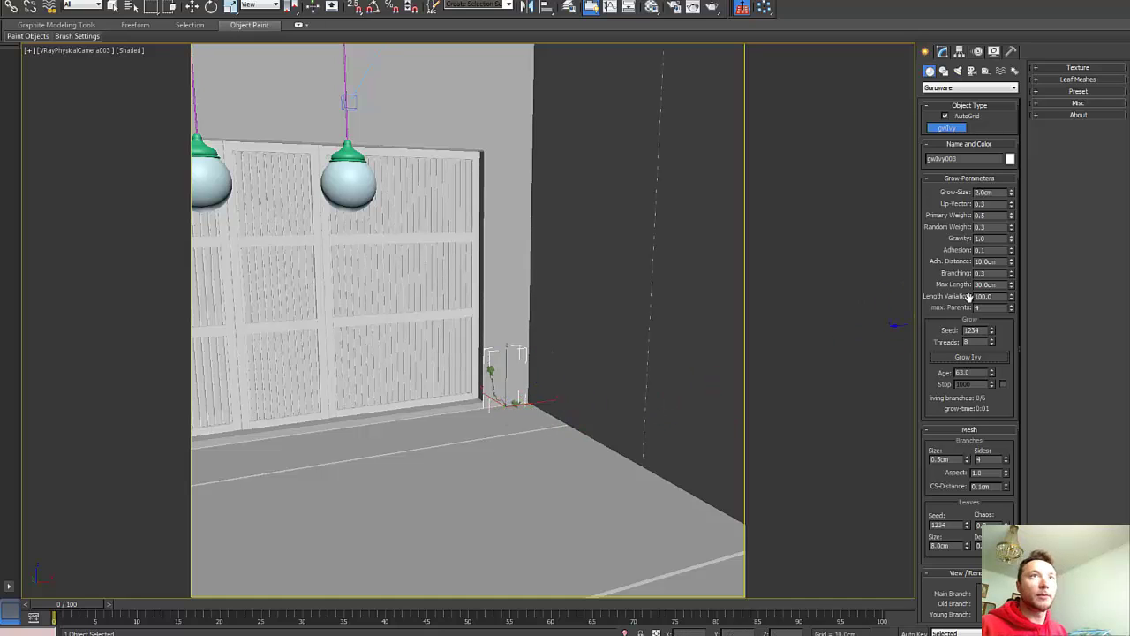
Place a second ivy with Length Variation 20.0 beside the corner at the dark wall's foot and grow it to an age of about 170.
{"action": "type", "text": "25"}
{"action": "key", "text": "Return"}
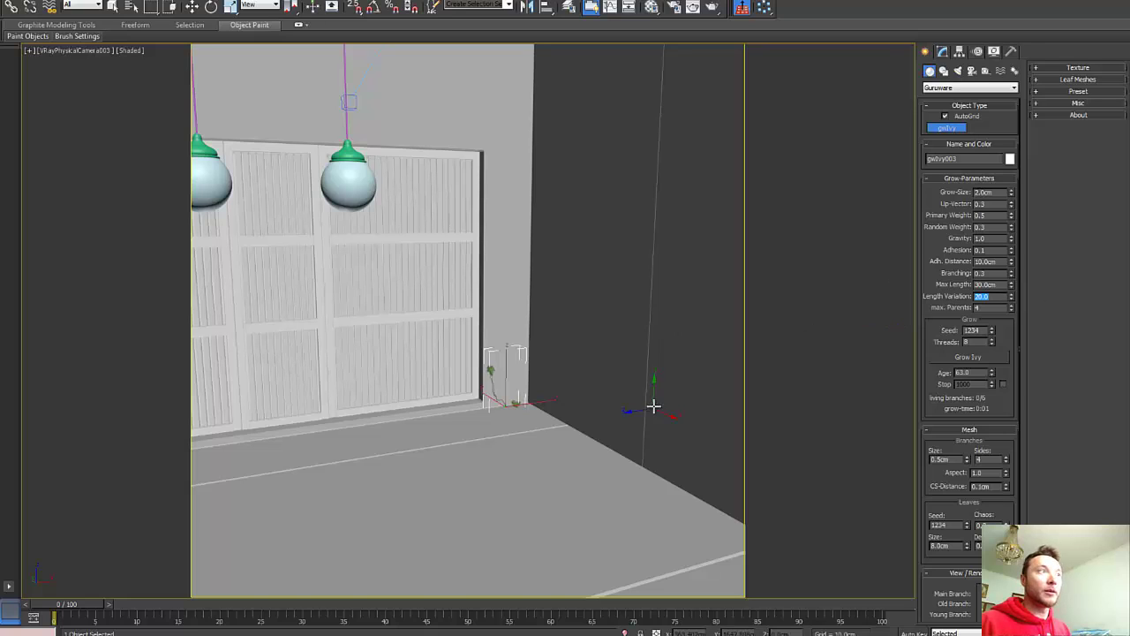
{"action": "left_click", "coordinate": [552, 418]}
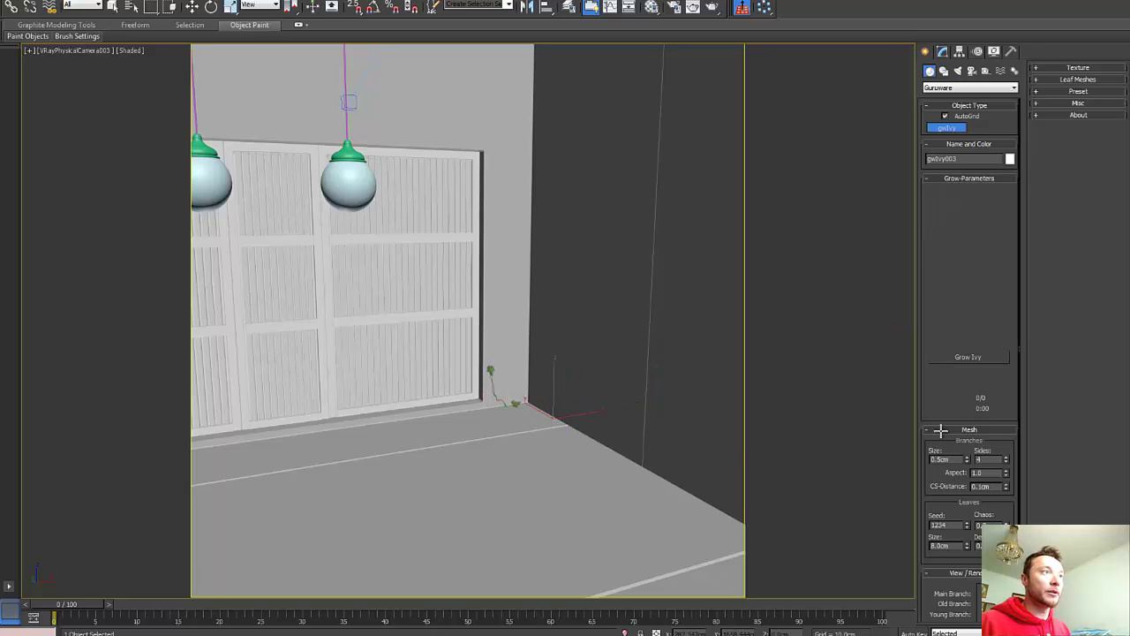
{"action": "left_click", "coordinate": [966, 358]}
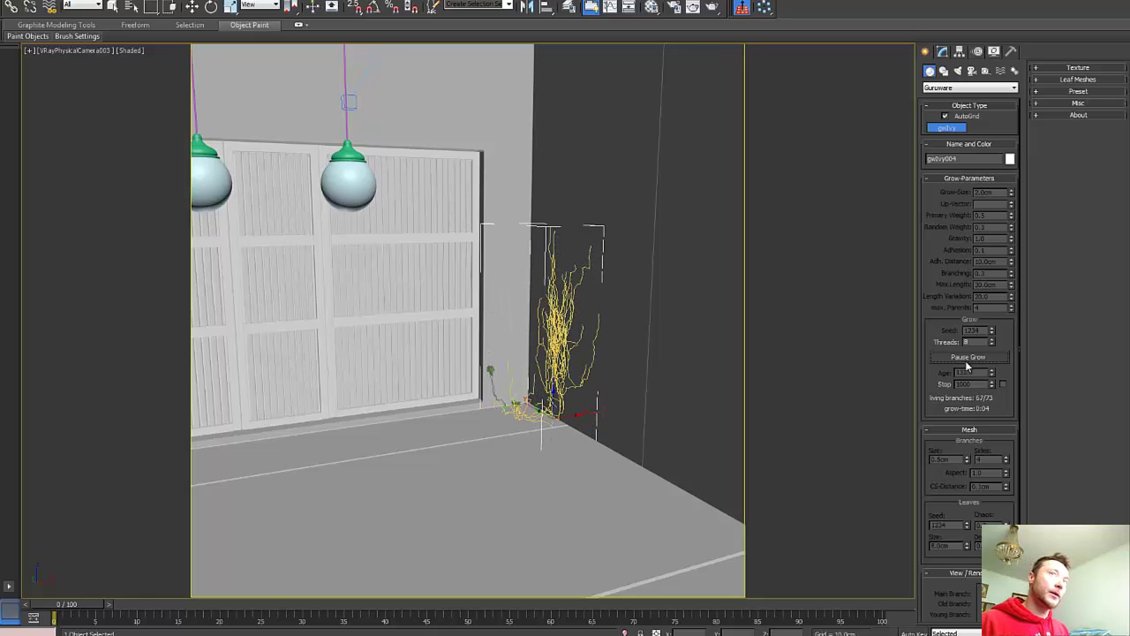
{"action": "left_click", "coordinate": [967, 359]}
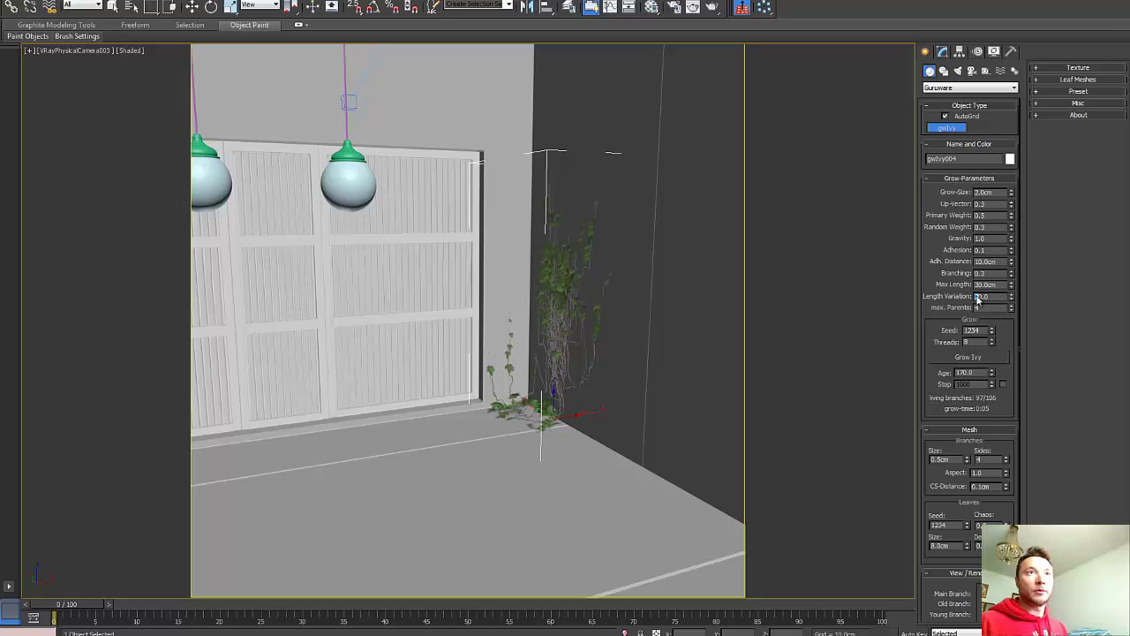
Place a third ivy with Length Variation 1.0 further along the dark wall's foot and grow it to an age of about 212.
{"action": "left_click_drag", "start_coordinate": [990, 296], "coordinate": [928, 284]}
{"action": "type", "text": "1"}
{"action": "key", "text": "Return"}
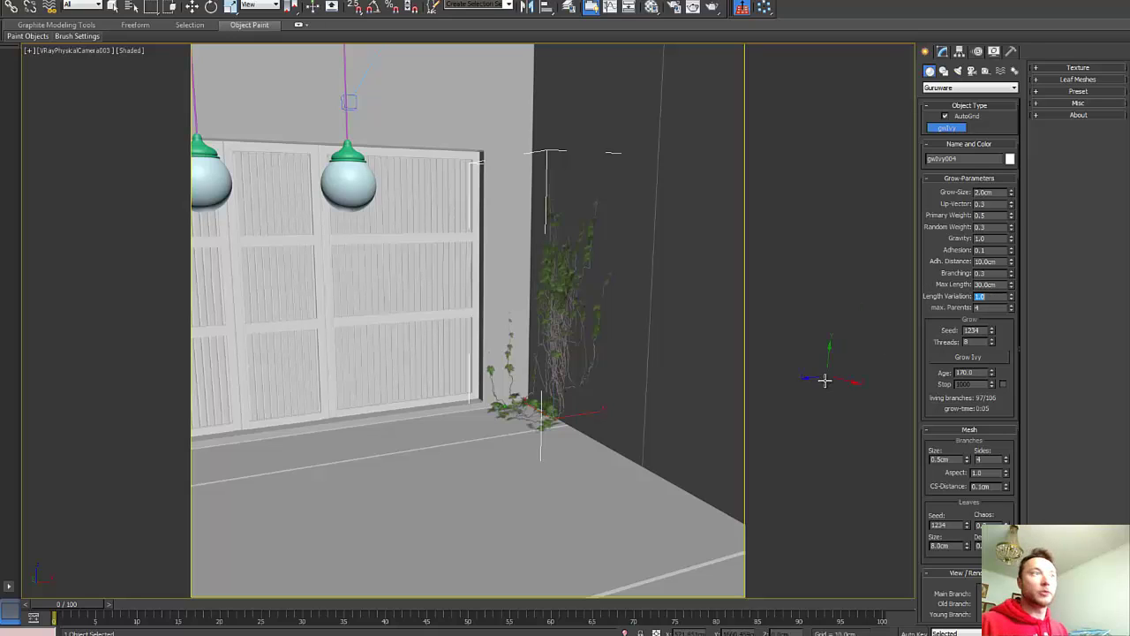
{"action": "left_click", "coordinate": [624, 459]}
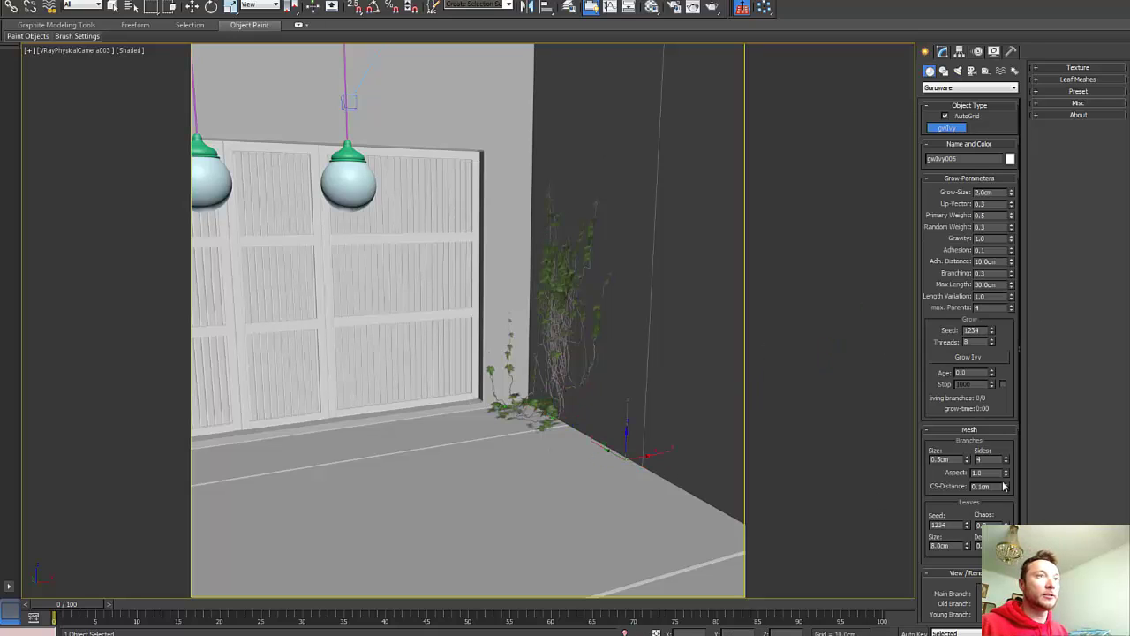
{"action": "left_click", "coordinate": [972, 358]}
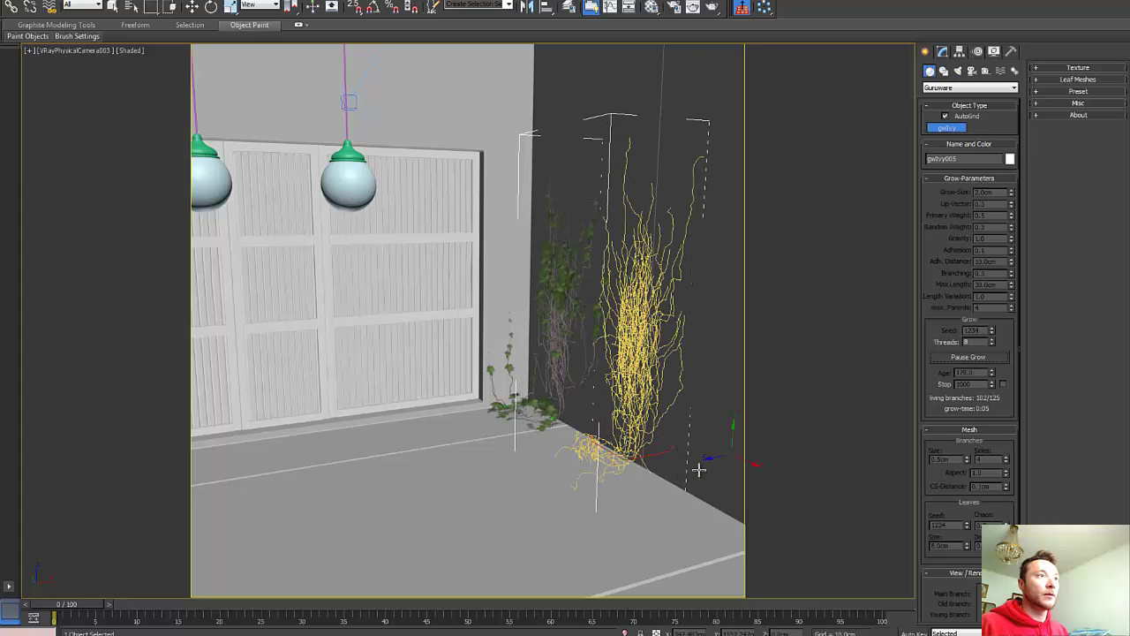
{"action": "left_click", "coordinate": [968, 357]}
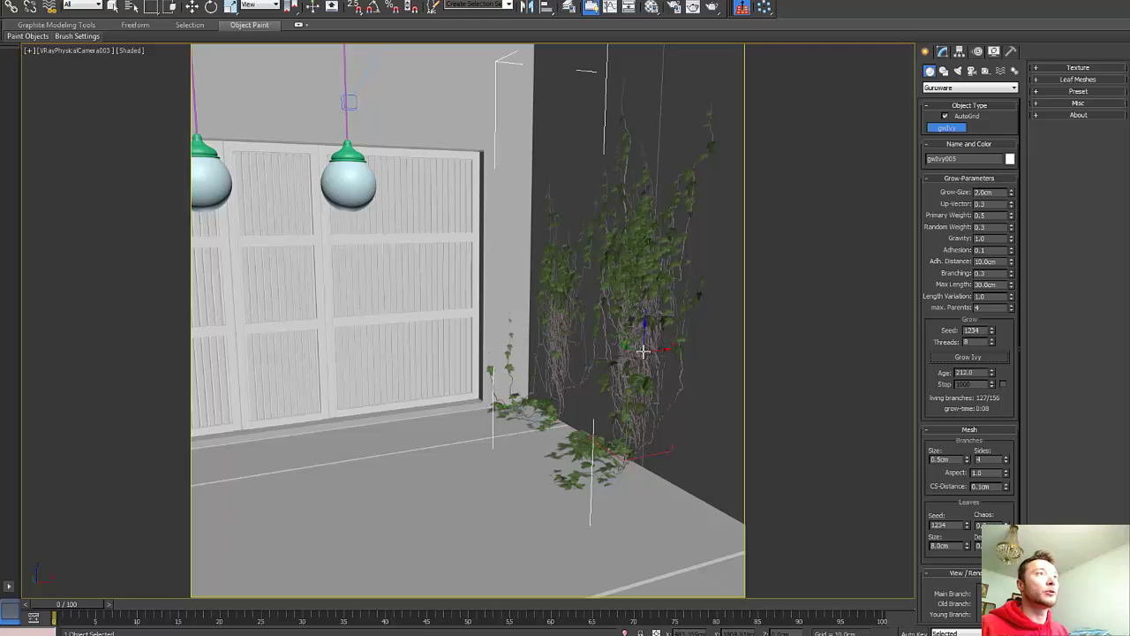
Delete the three Length Variation test ivies from the dark wall and the corner.
{"action": "left_click", "coordinate": [193, 6]}
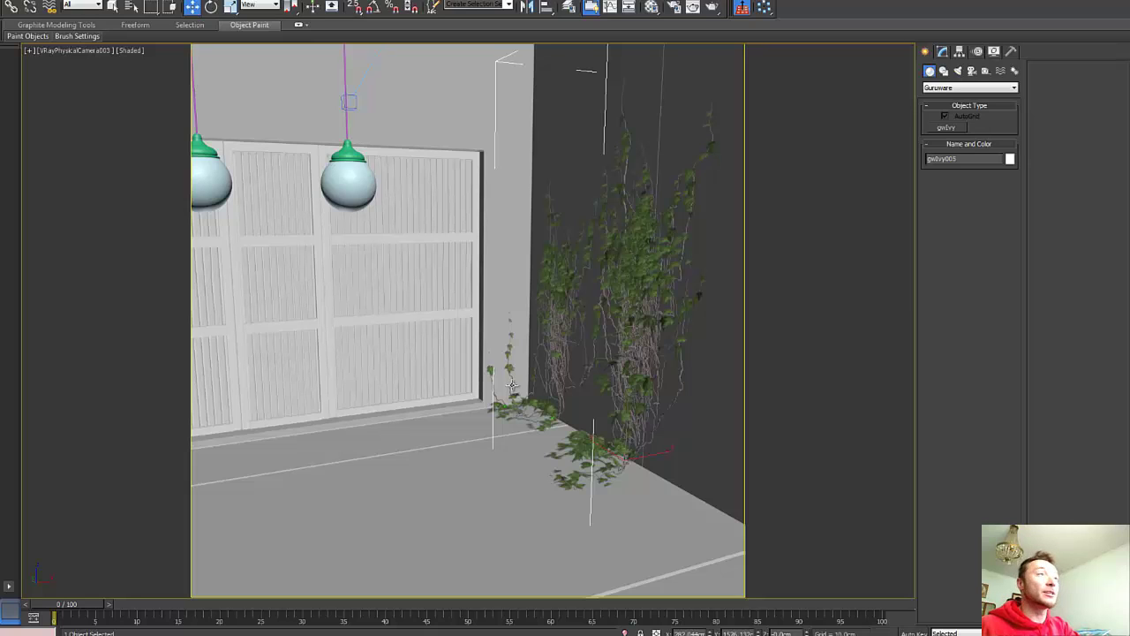
{"action": "key", "text": "Delete"}
{"action": "left_click", "coordinate": [559, 366]}
{"action": "key", "text": "Delete"}
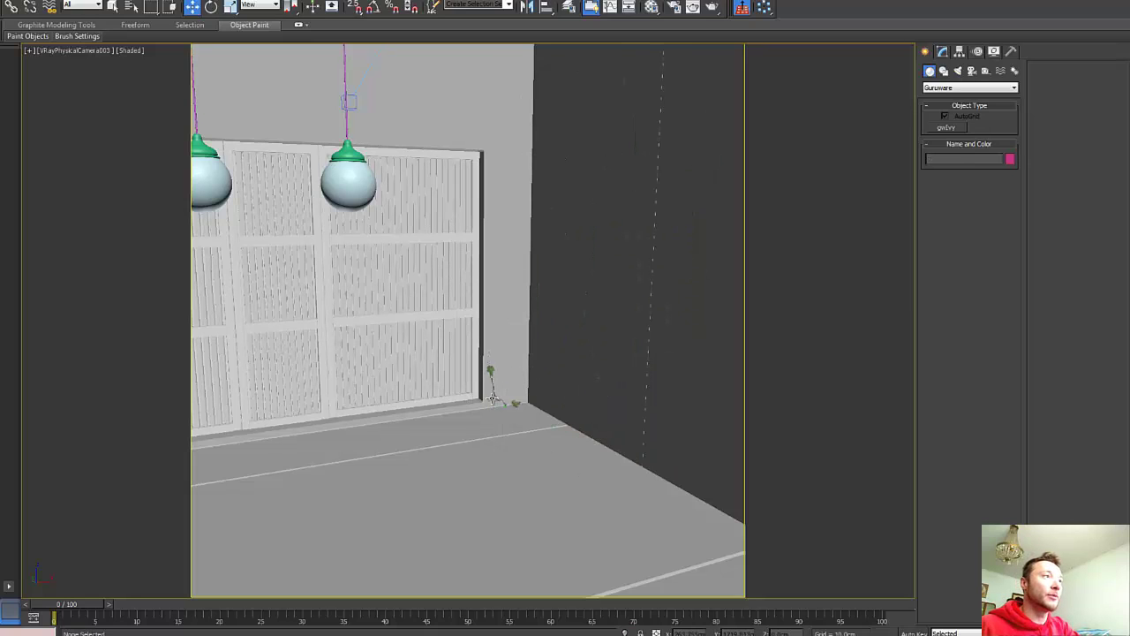
{"action": "left_click", "coordinate": [491, 388]}
{"action": "key", "text": "Delete"}
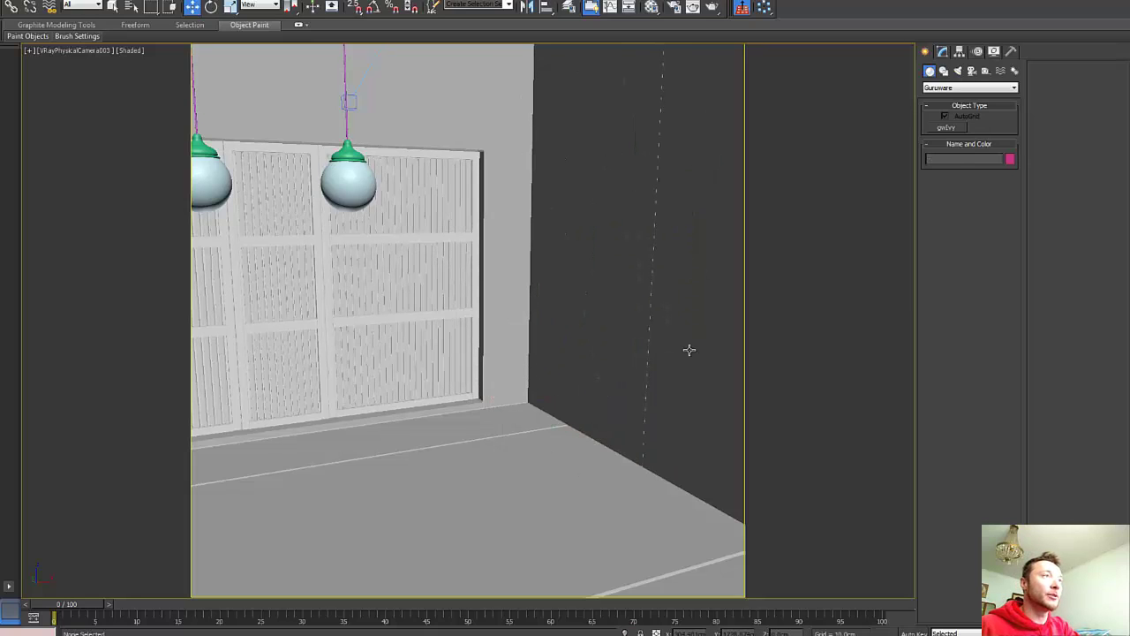
Set Length Variation to 20.0 and max. Parents to 4 for a new ivy.
{"action": "left_click", "coordinate": [949, 127]}
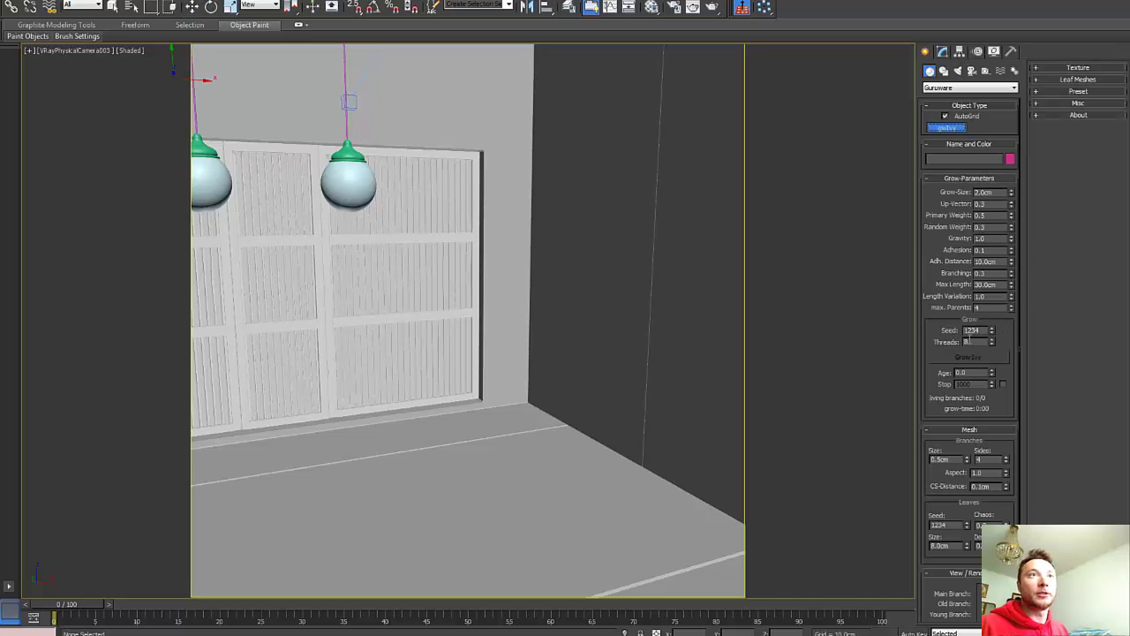
{"action": "scroll", "coordinate": [1014, 339], "scroll_direction": "down", "scroll_amount": 1}
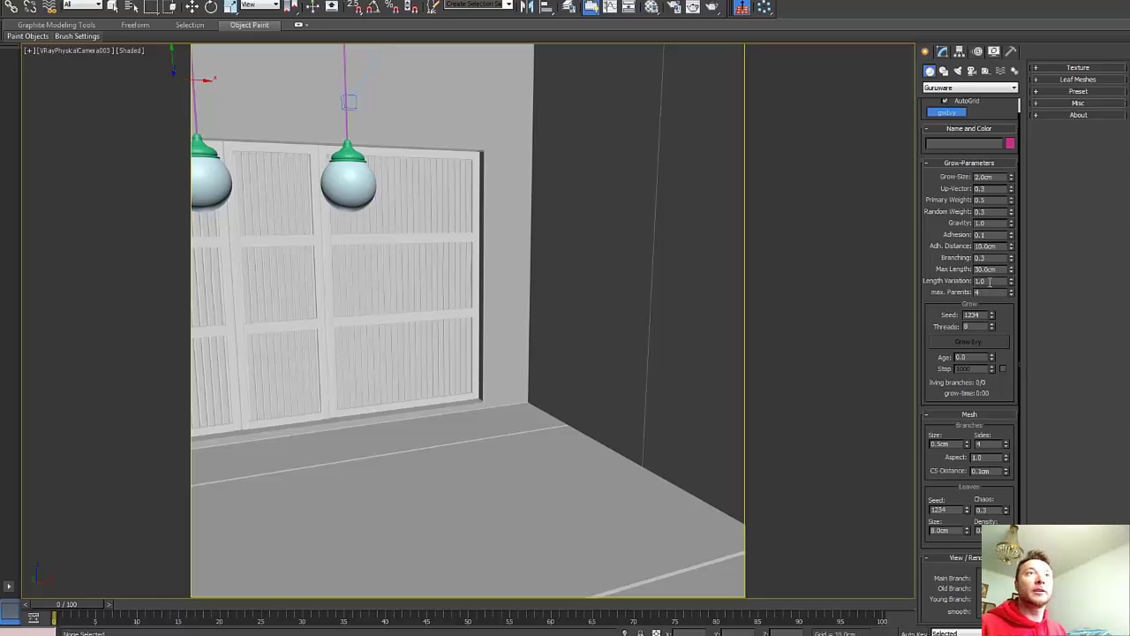
{"action": "left_click_drag", "start_coordinate": [991, 281], "coordinate": [927, 280]}
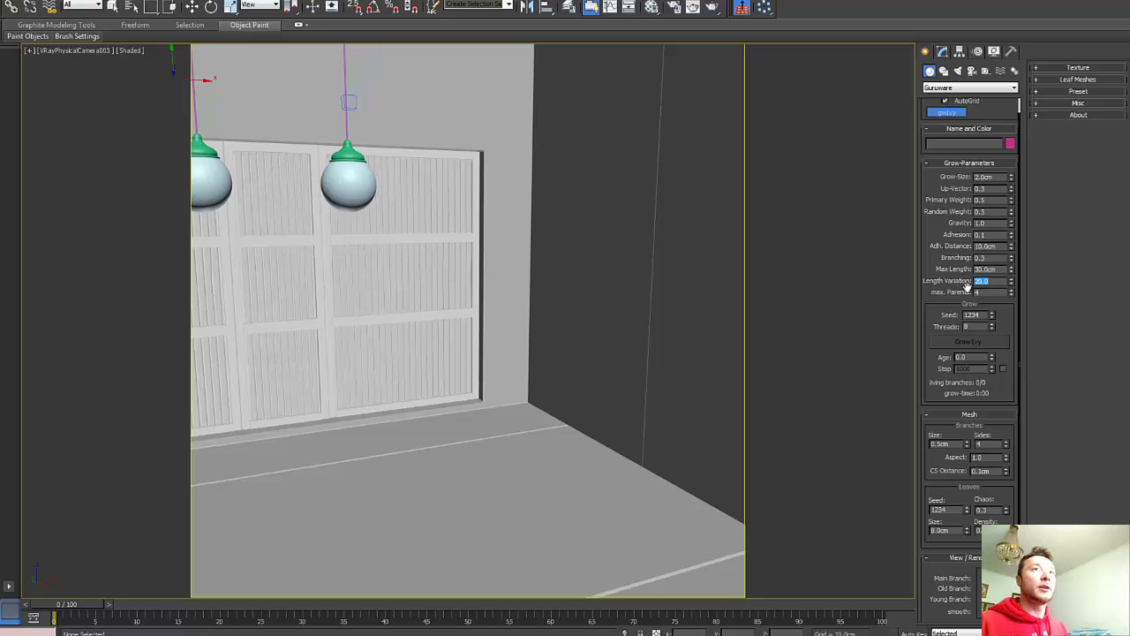
{"action": "key", "text": "Tab"}
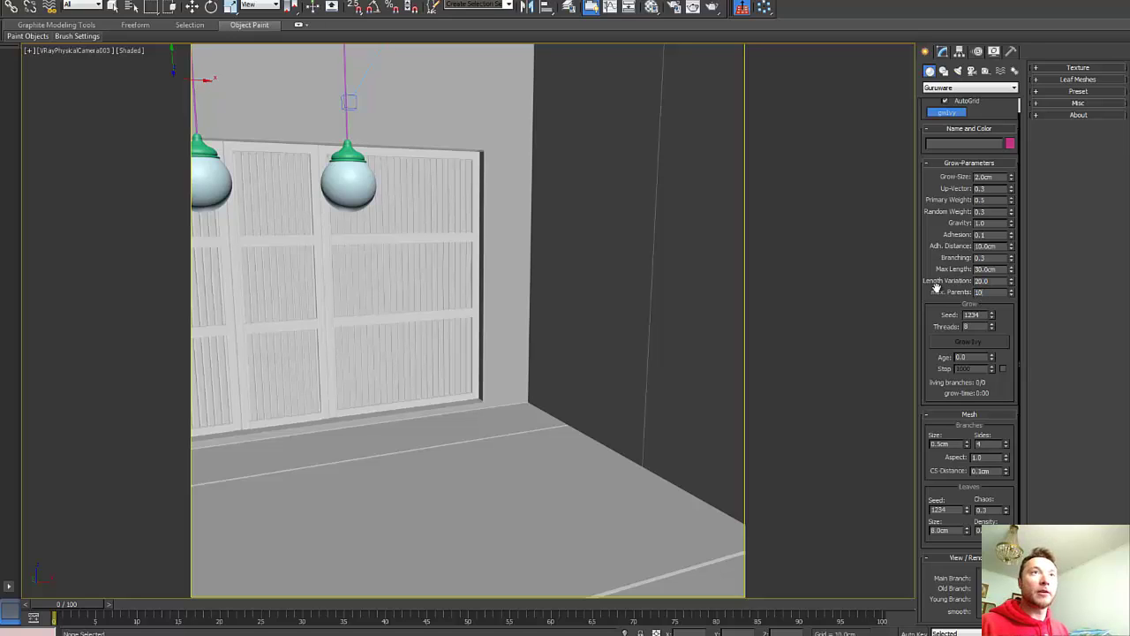
{"action": "key", "text": "BackSpace"}
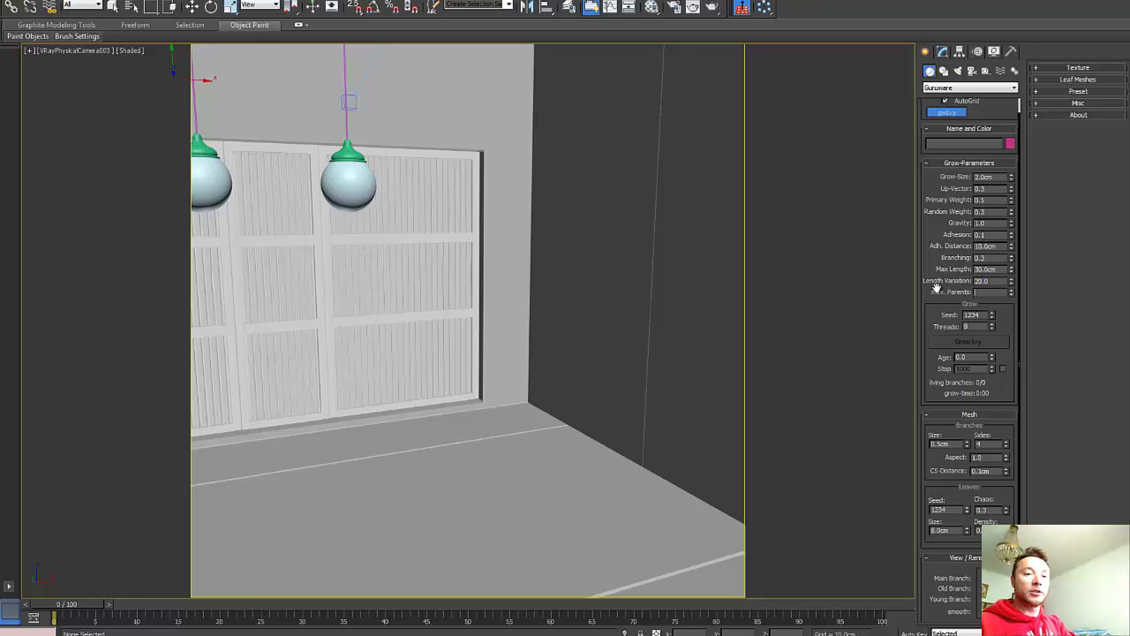
{"action": "key", "text": "Return"}
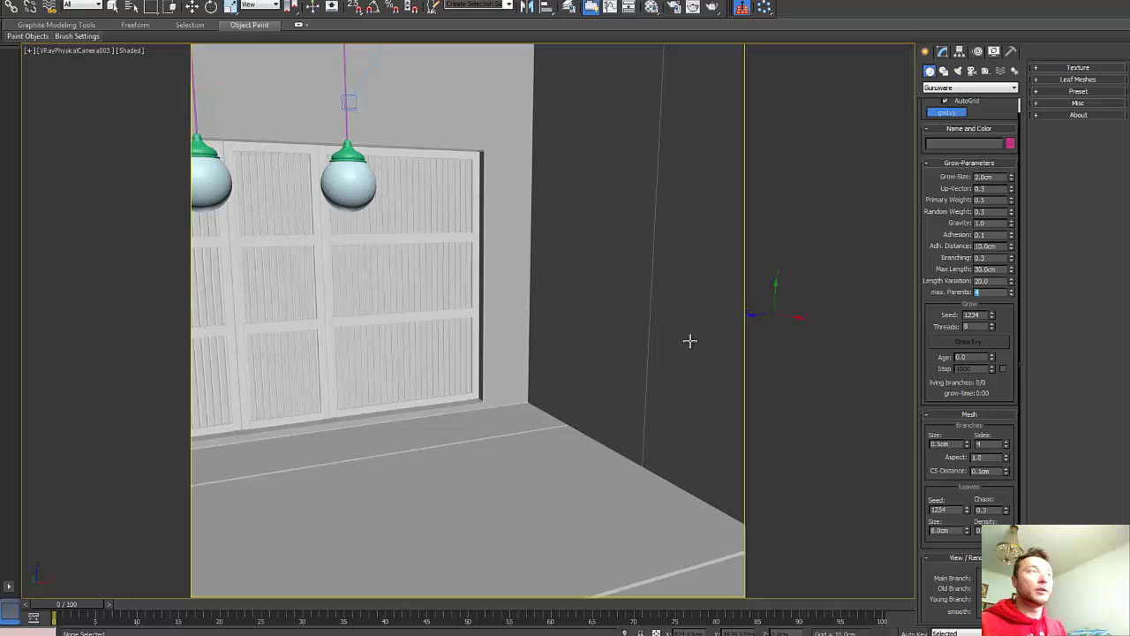
Grow an ivy from the corner's foot to an age of about 218 and set max. Parents to 10.
{"action": "left_click", "coordinate": [513, 404]}
{"action": "left_click", "coordinate": [975, 344]}
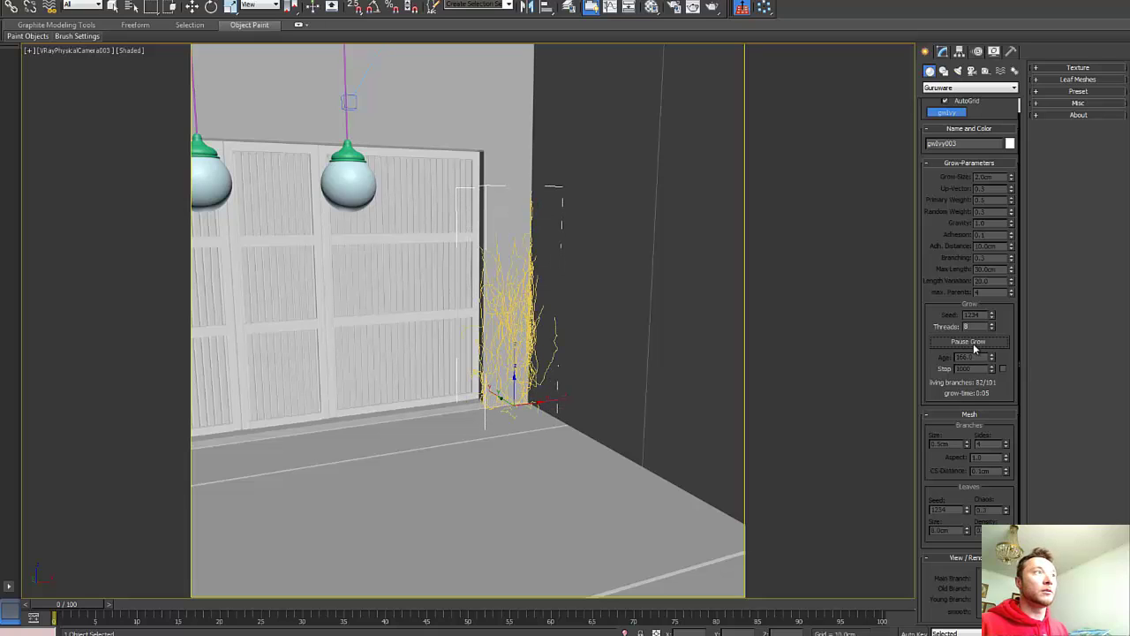
{"action": "left_click", "coordinate": [974, 343]}
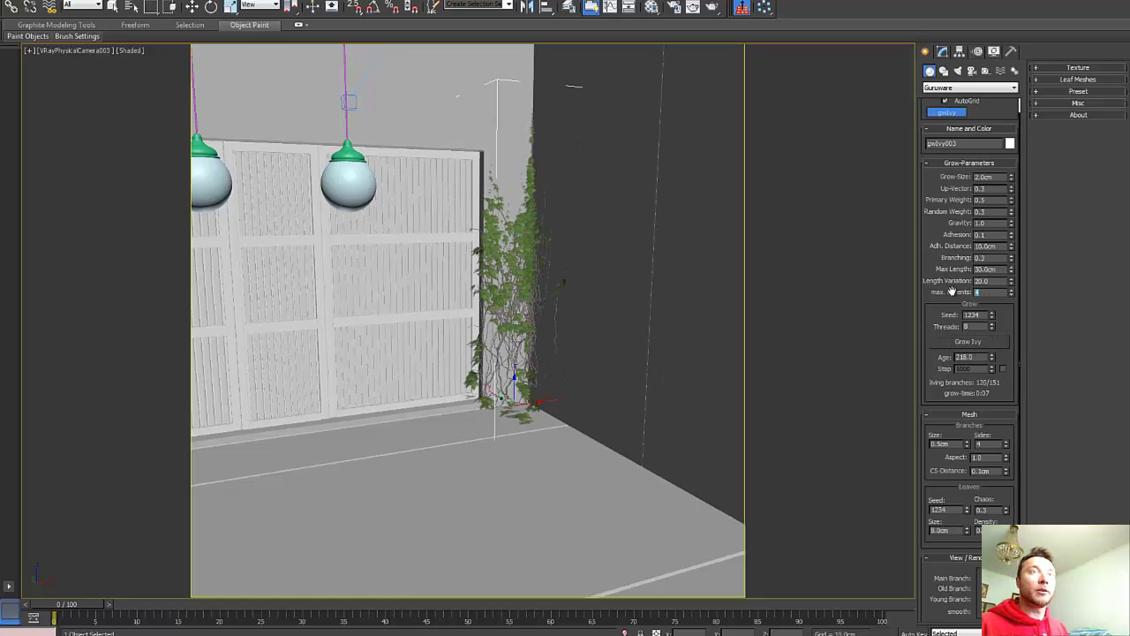
{"action": "key", "text": "Return"}
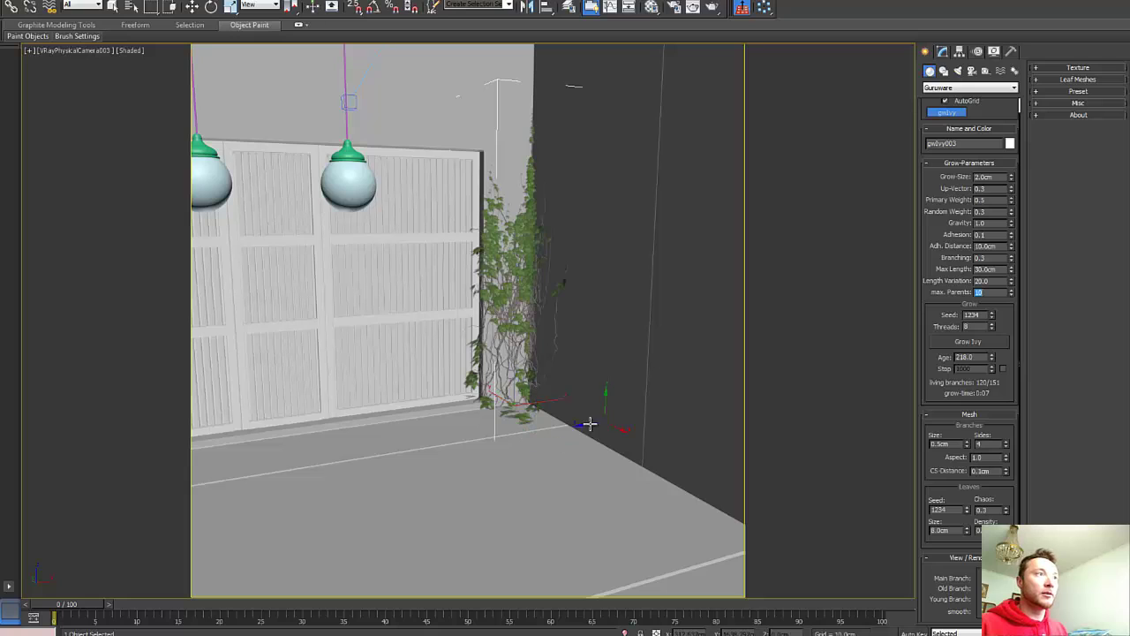
Place a second ivy with max. Parents 10 at the dark wall's foot and grow it to an age of about 264.
{"action": "left_click", "coordinate": [583, 432]}
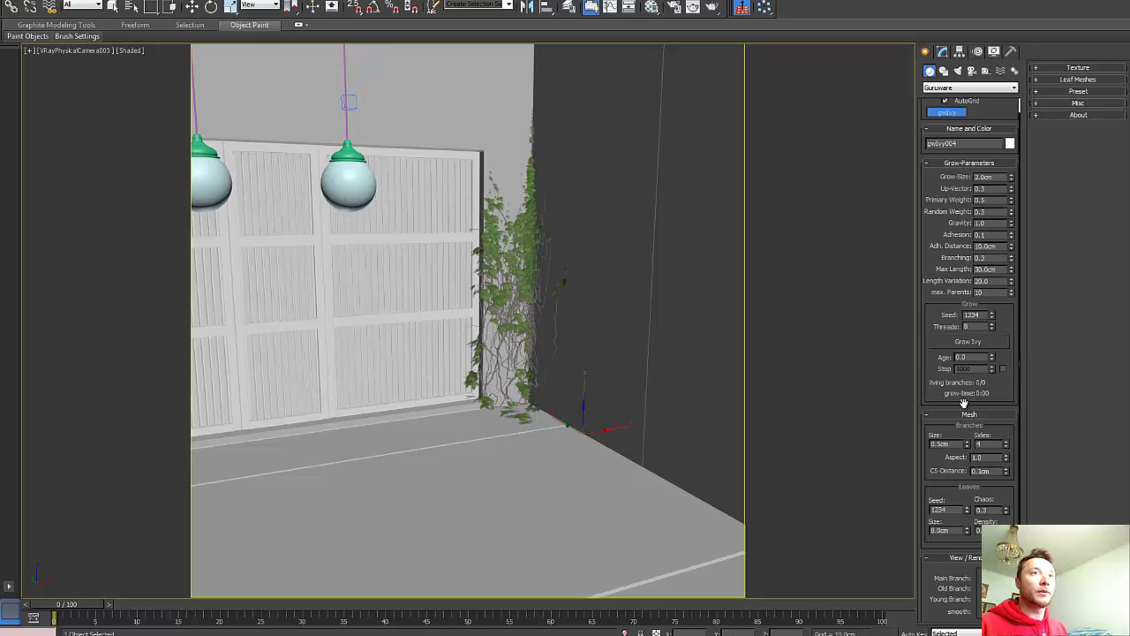
{"action": "left_click", "coordinate": [967, 342]}
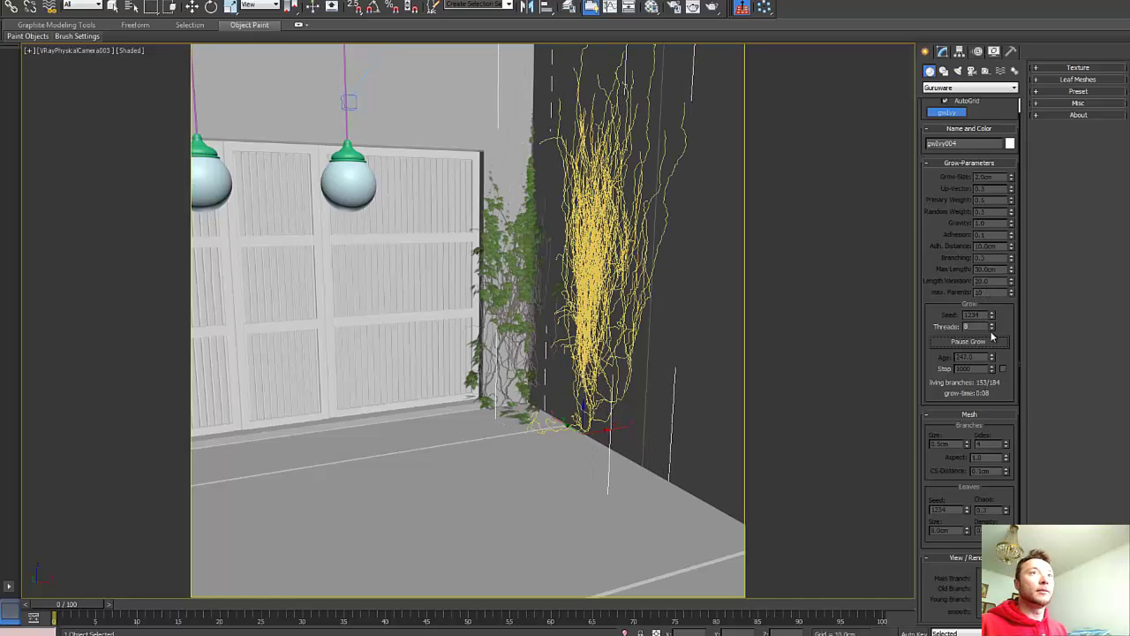
{"action": "left_click", "coordinate": [989, 341]}
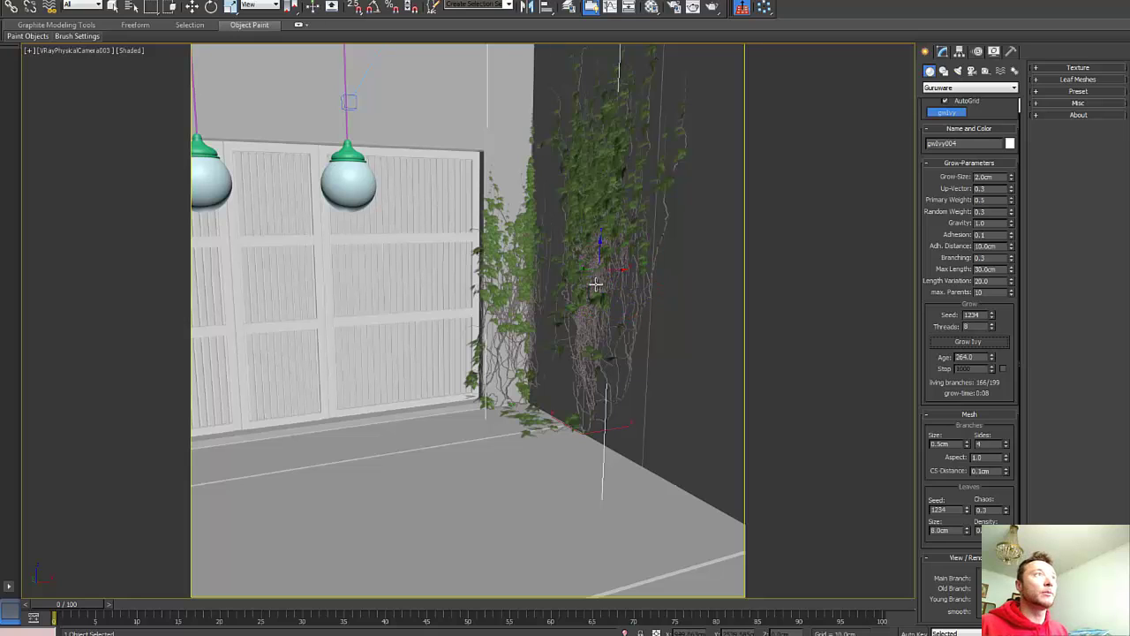
Delete the two max. Parents test ivies from the dark wall and the corner.
{"action": "left_click", "coordinate": [192, 7]}
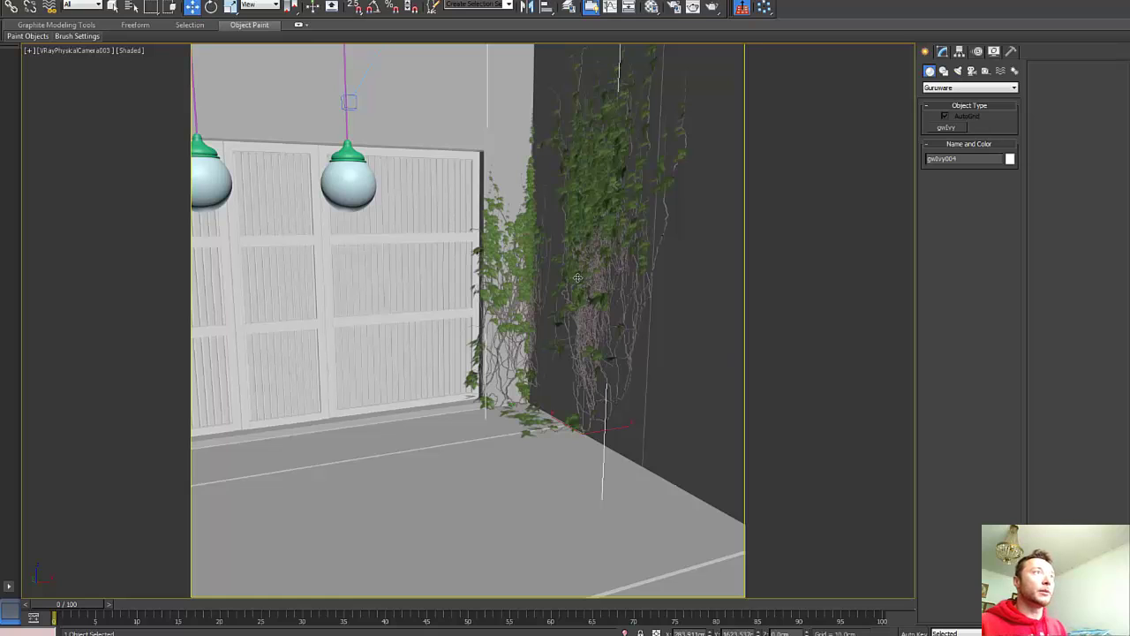
{"action": "key", "text": "Delete"}
{"action": "left_click", "coordinate": [523, 285]}
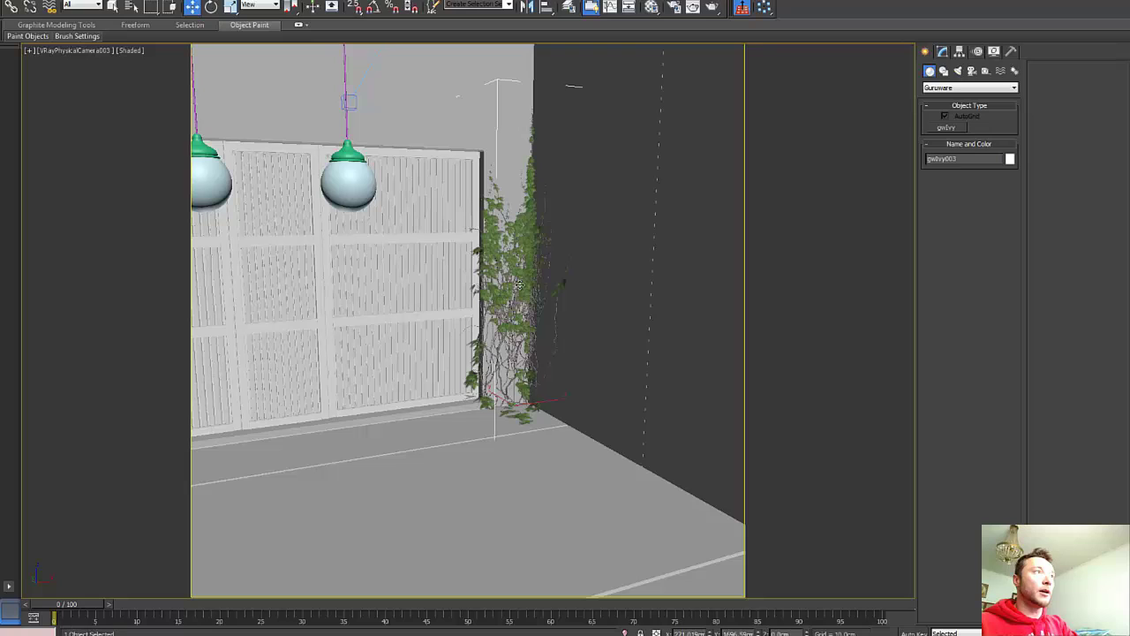
{"action": "key", "text": "Delete"}
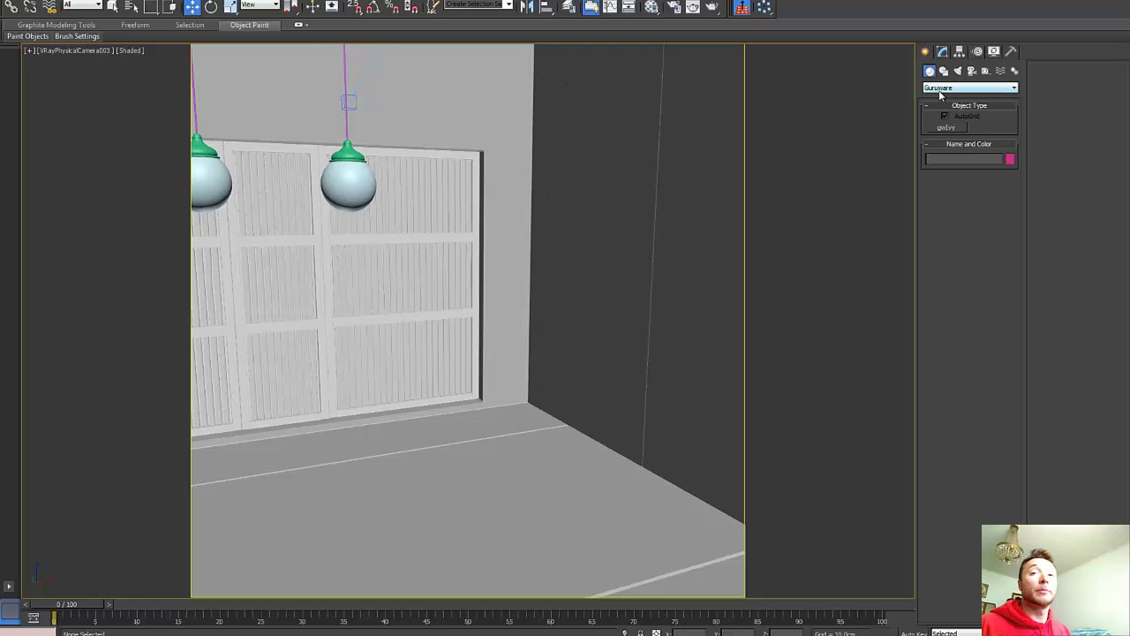
Start a new gwIvy object and set its max. Parents to 4.
{"action": "left_click", "coordinate": [946, 127]}
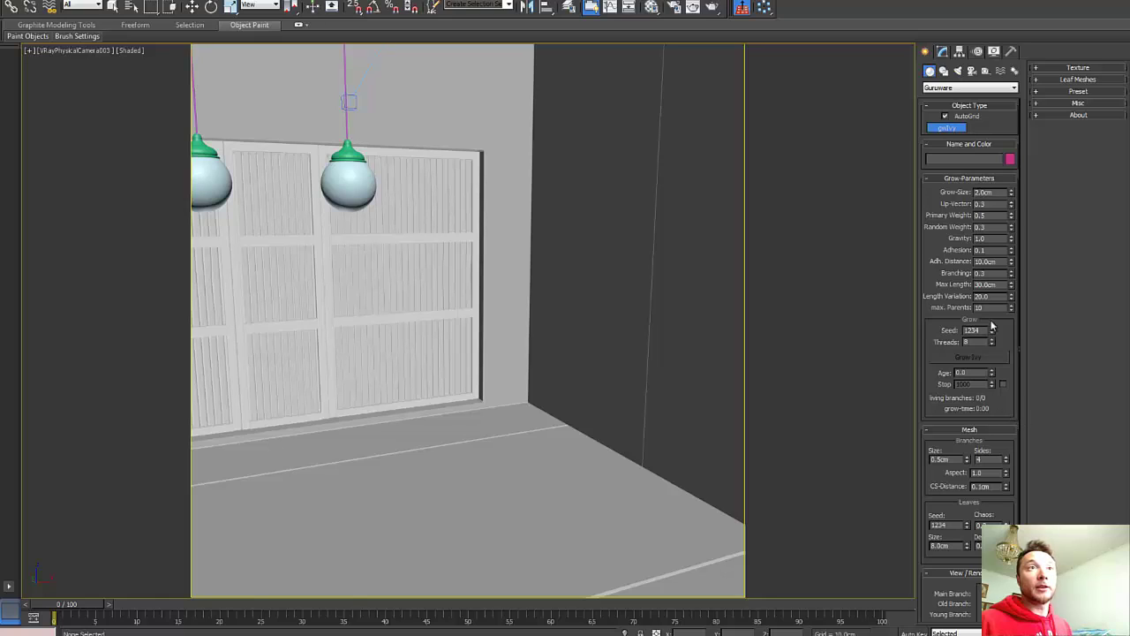
{"action": "double_click", "coordinate": [979, 307]}
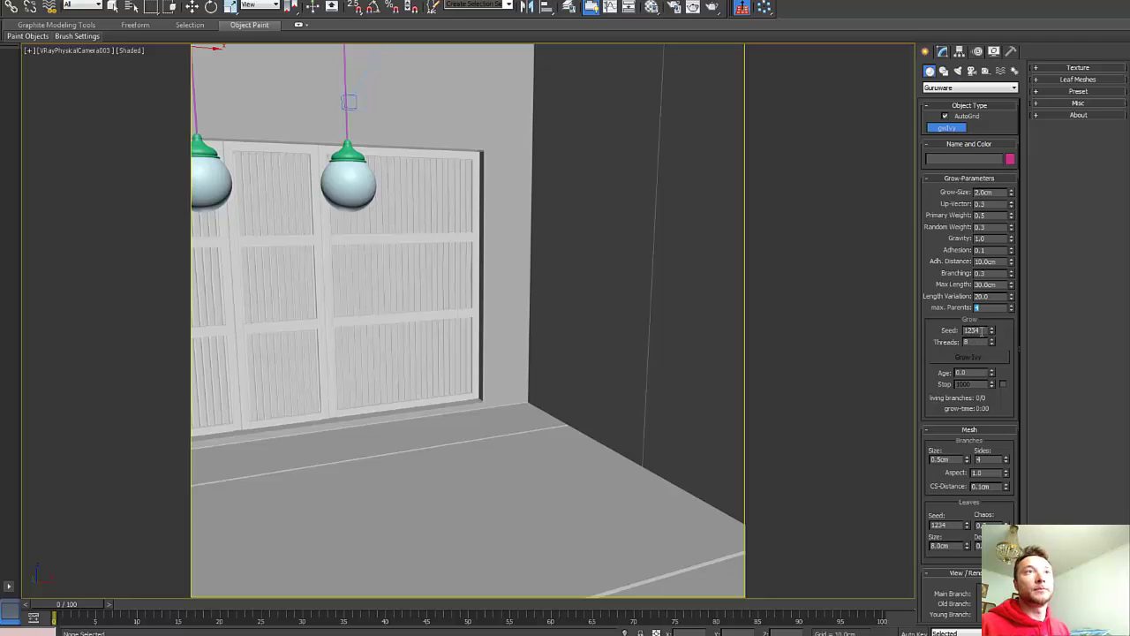
{"action": "double_click", "coordinate": [979, 330]}
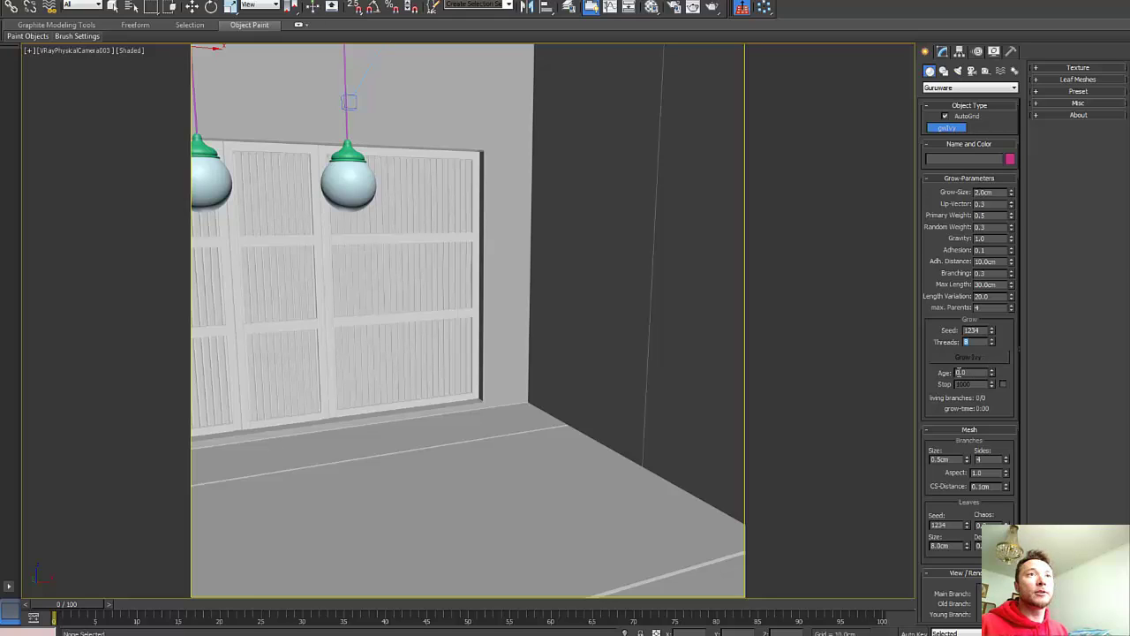
{"action": "left_click", "coordinate": [966, 375]}
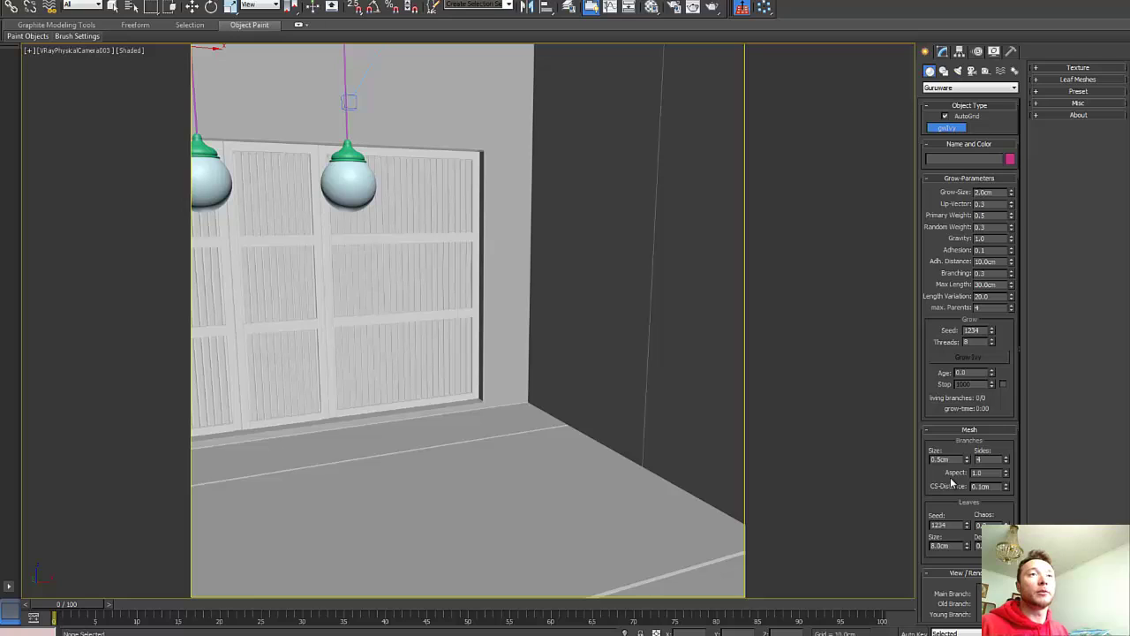
Go through the branch mesh values and set CS-Distance to 0.099 cm.
{"action": "scroll", "coordinate": [972, 452], "scroll_direction": "down", "scroll_amount": 1}
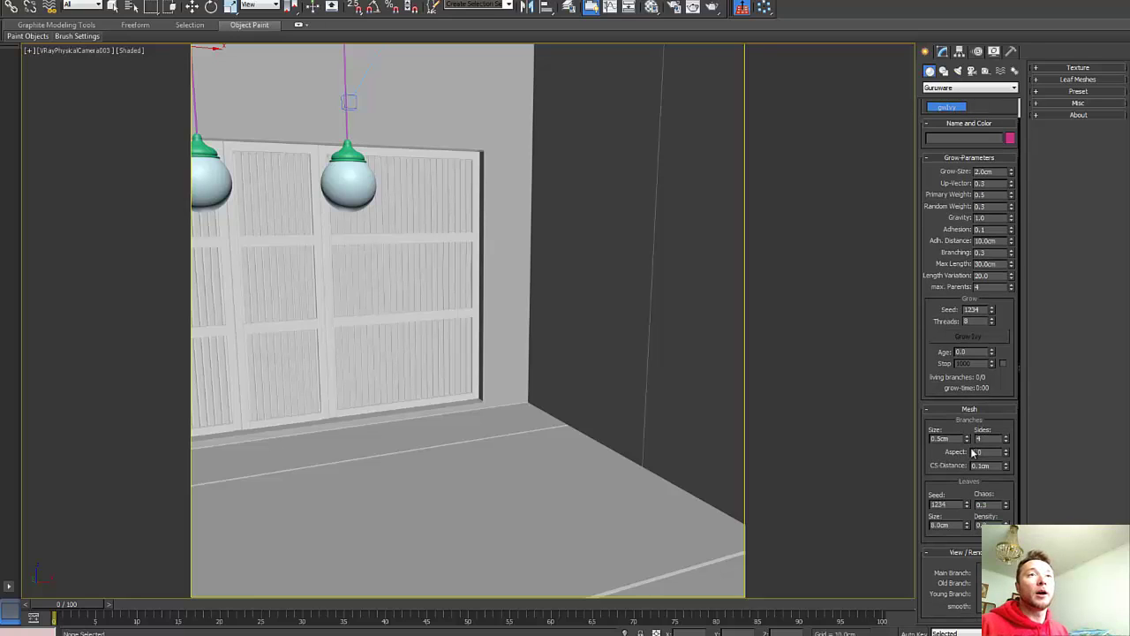
{"action": "left_click_drag", "start_coordinate": [955, 435], "coordinate": [927, 438]}
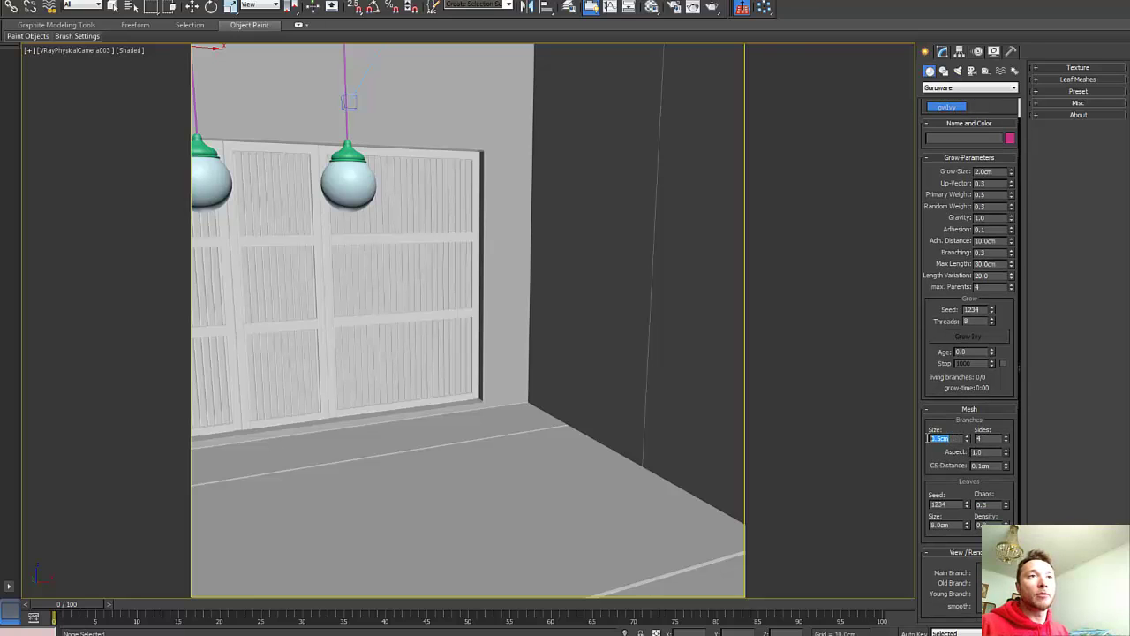
{"action": "left_click", "coordinate": [986, 439]}
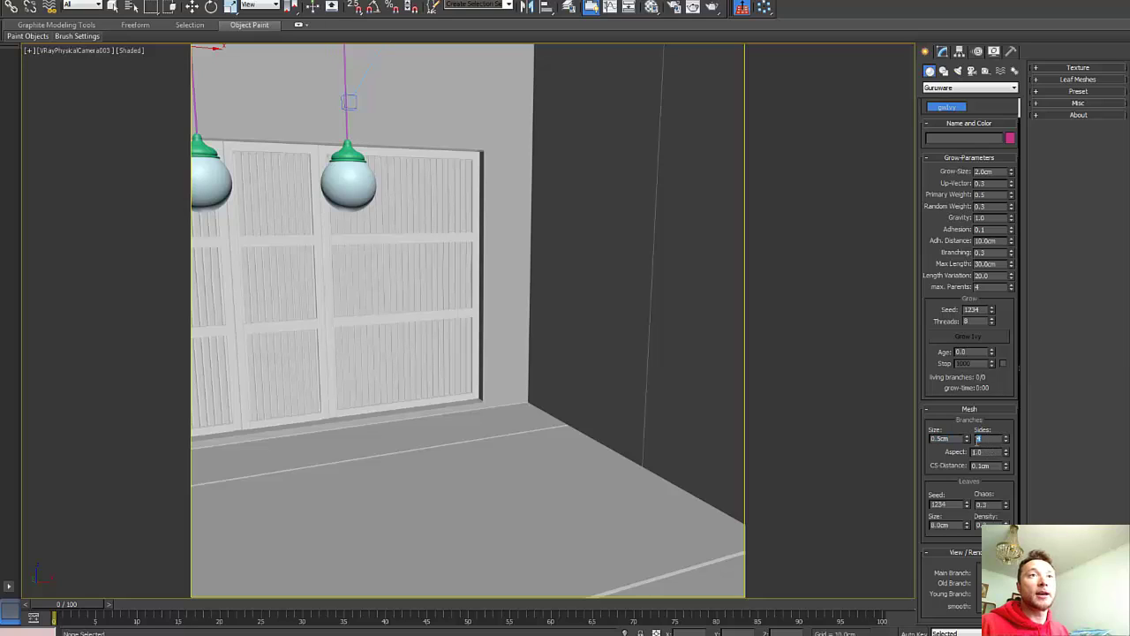
{"action": "left_click", "coordinate": [985, 451]}
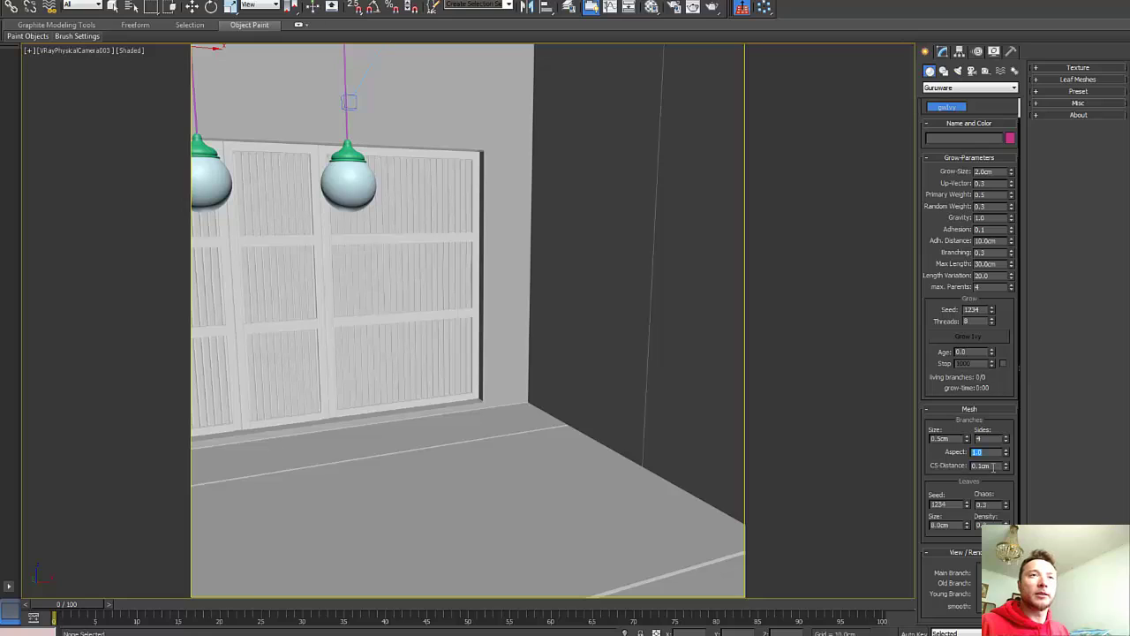
{"action": "left_click", "coordinate": [986, 466]}
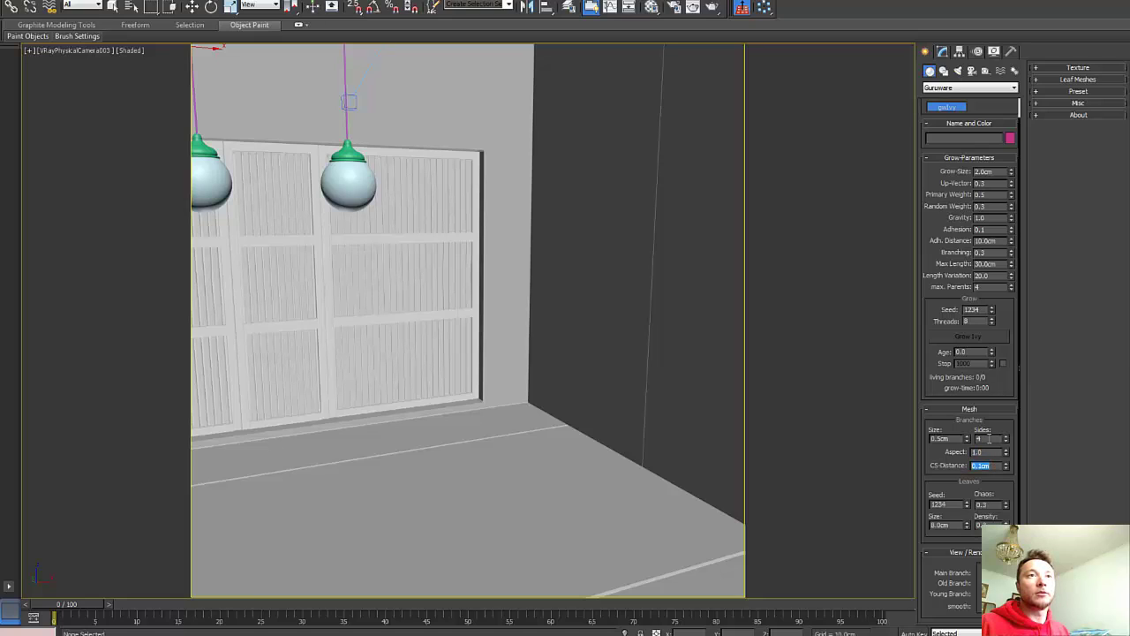
{"action": "type", "text": "0.099"}
{"action": "key", "text": "Return"}
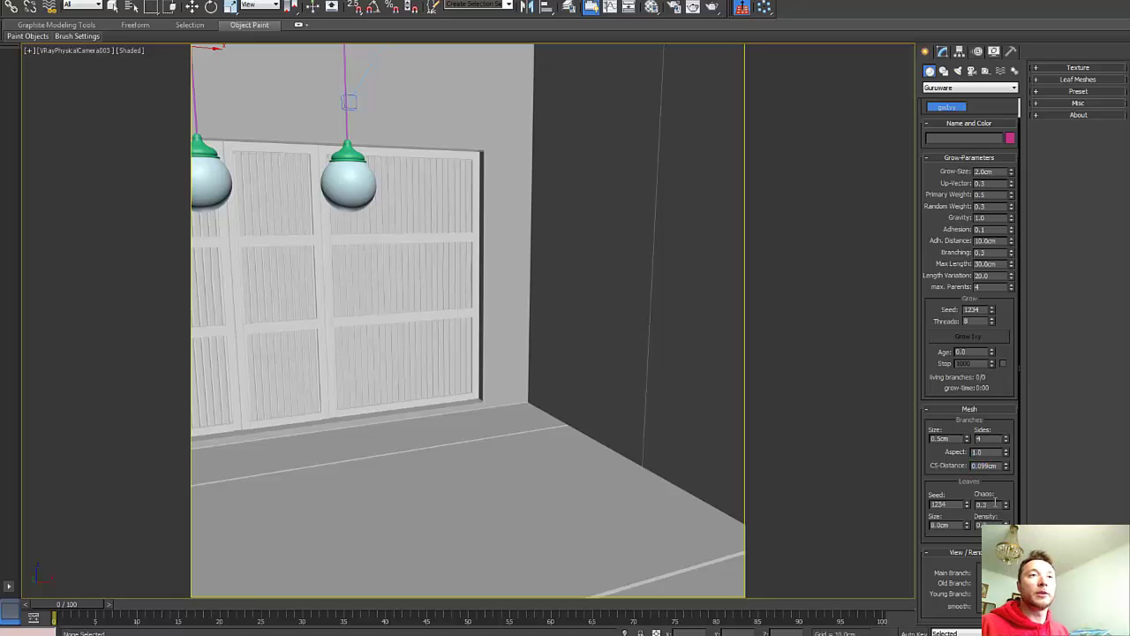
Set the branches' CS-Distance to 1.0 cm.
{"action": "scroll", "coordinate": [975, 505], "scroll_direction": "up", "scroll_amount": 1}
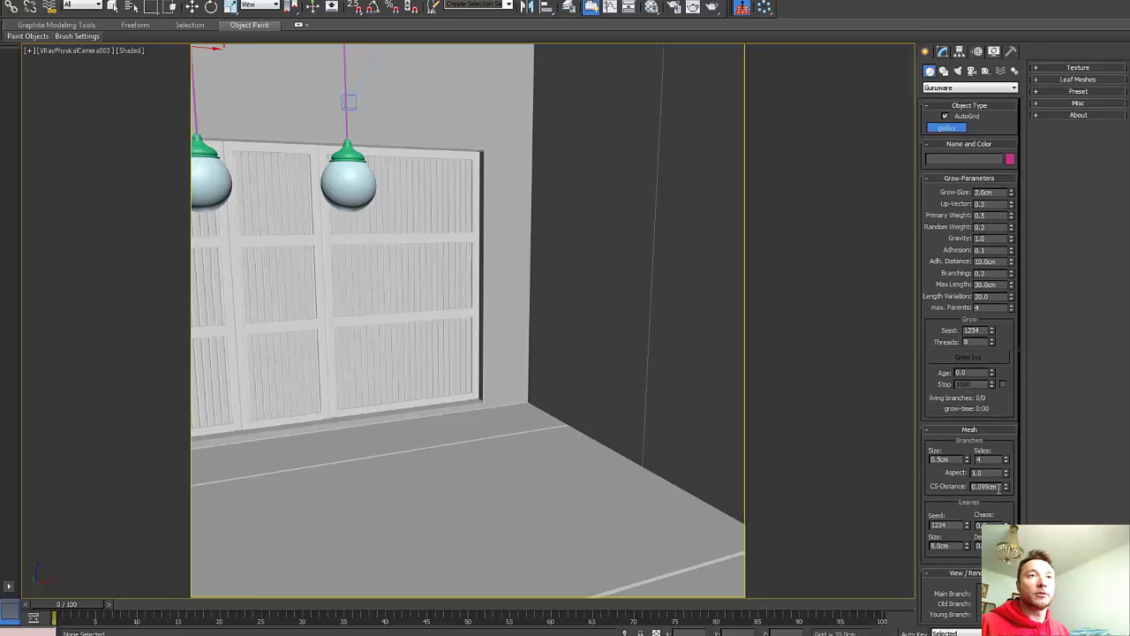
{"action": "left_click_drag", "start_coordinate": [1000, 486], "coordinate": [935, 484]}
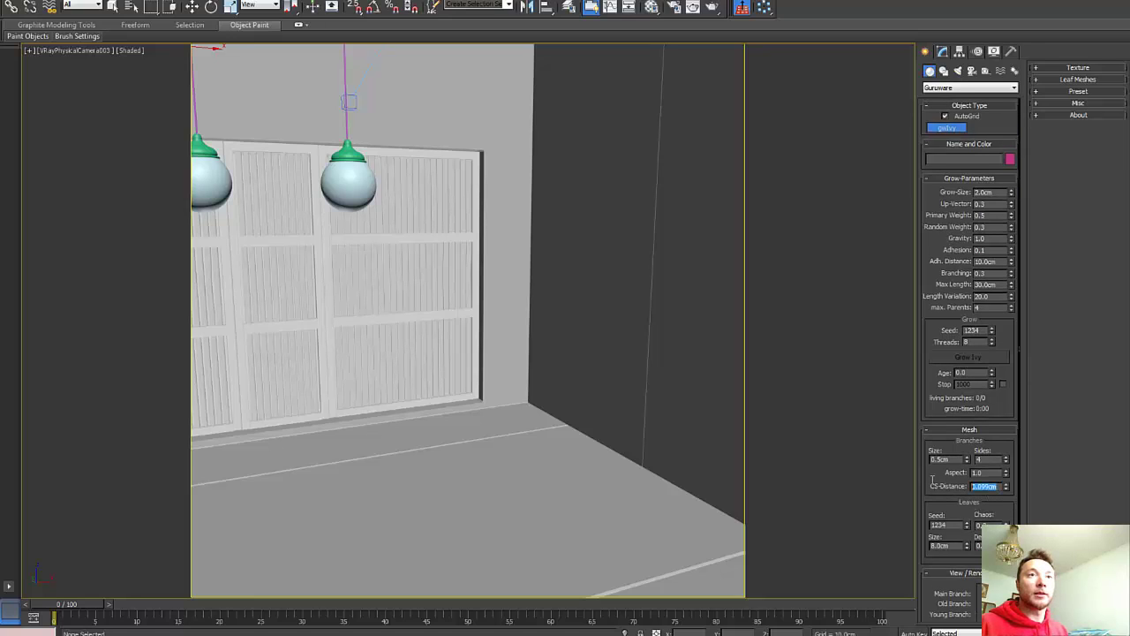
{"action": "type", "text": "1"}
{"action": "key", "text": "Return"}
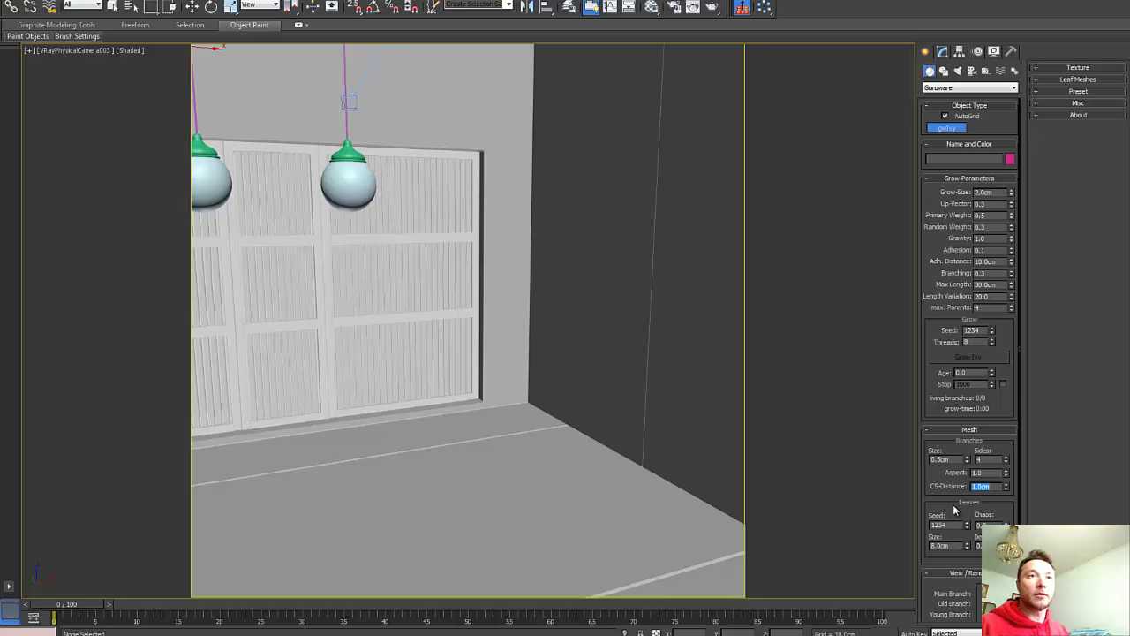
Place the ivy at the foot of the wall corner beside the gate and grow it to an age of about 232.
{"action": "scroll", "coordinate": [954, 510], "scroll_direction": "down", "scroll_amount": 1}
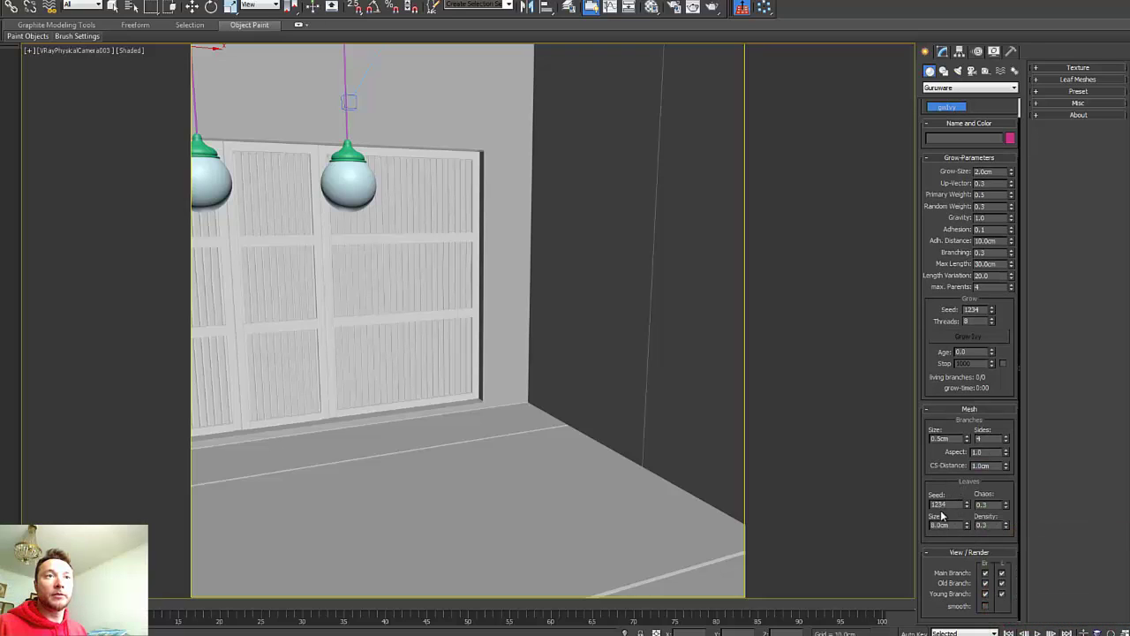
{"action": "left_click_drag", "start_coordinate": [946, 504], "coordinate": [918, 502]}
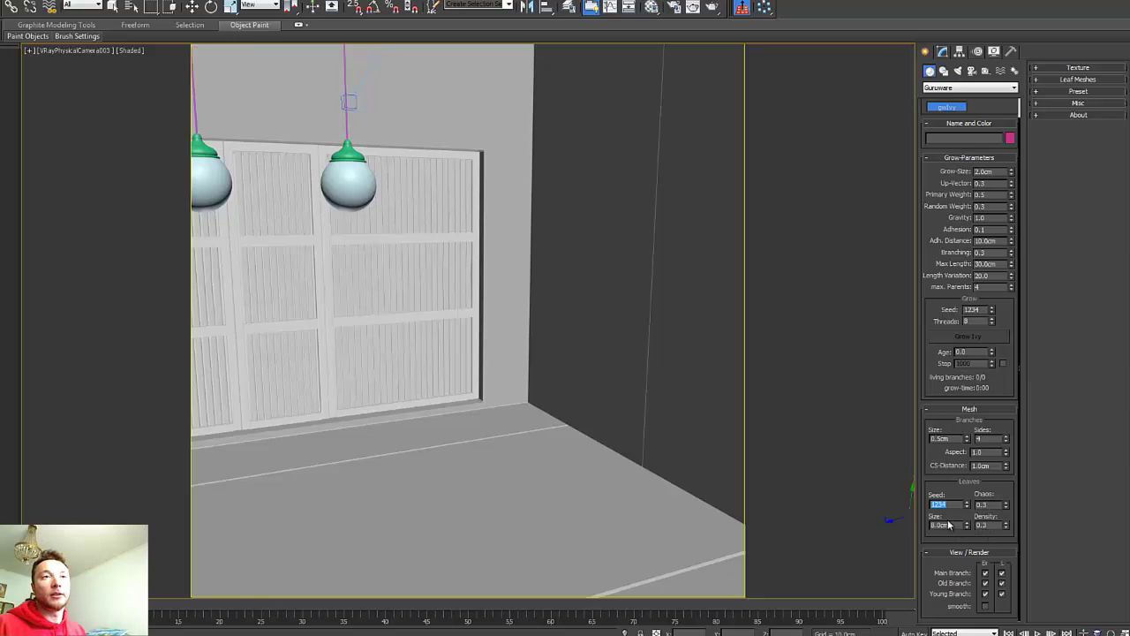
{"action": "left_click", "coordinate": [512, 405]}
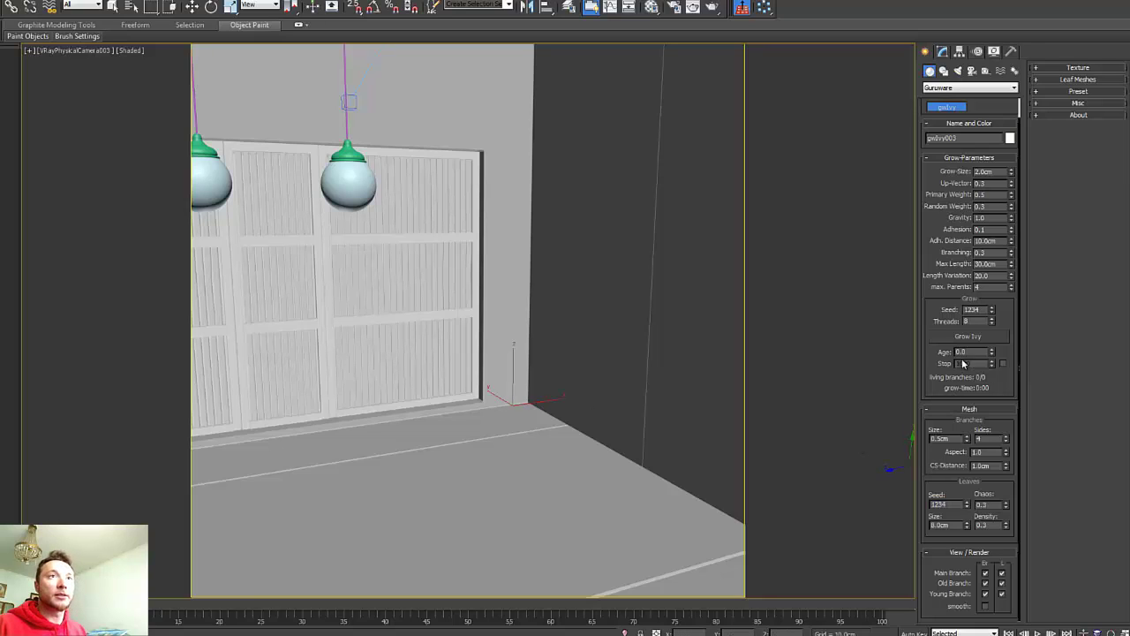
{"action": "left_click", "coordinate": [966, 337]}
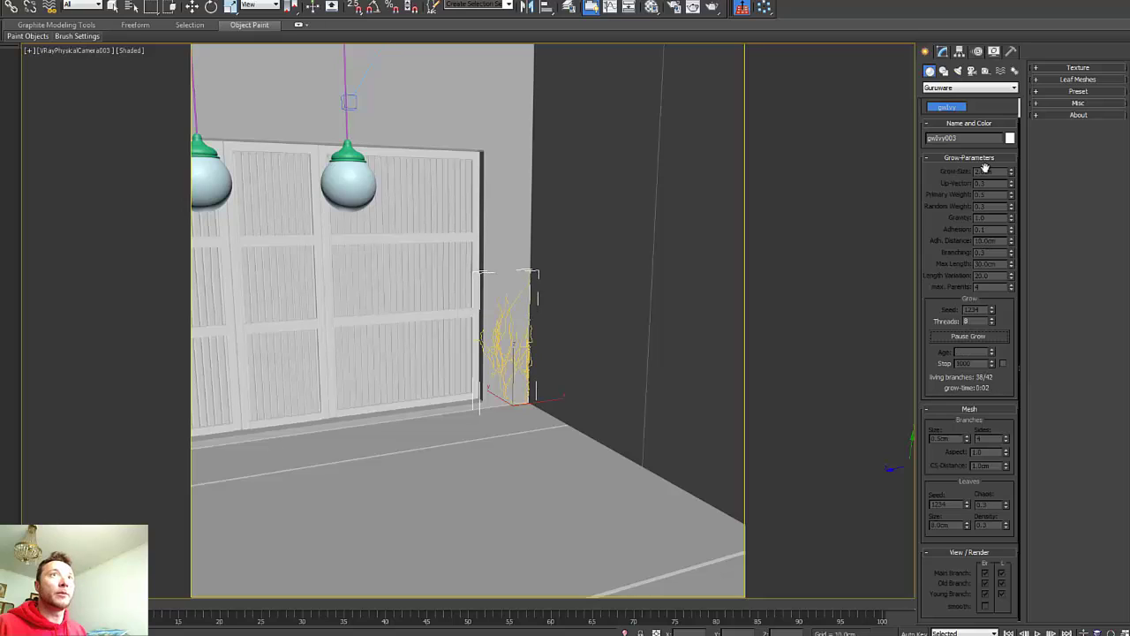
{"action": "left_click", "coordinate": [983, 337]}
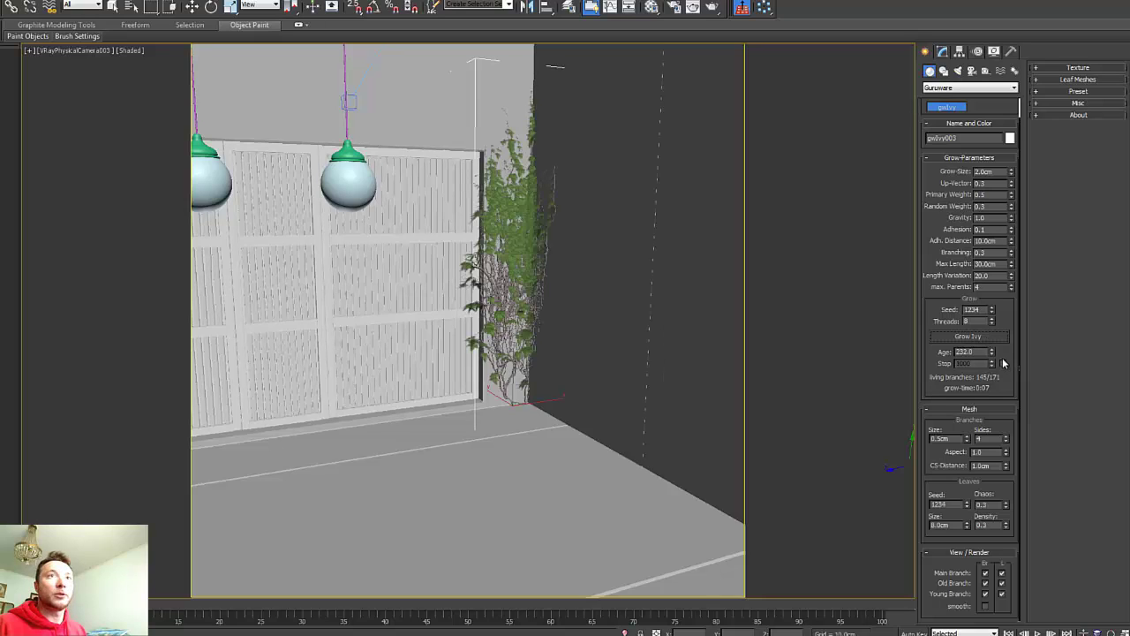
Set the leaves' Size to 20.0 cm and their Density to 0.5.
{"action": "left_click_drag", "start_coordinate": [943, 527], "coordinate": [929, 524]}
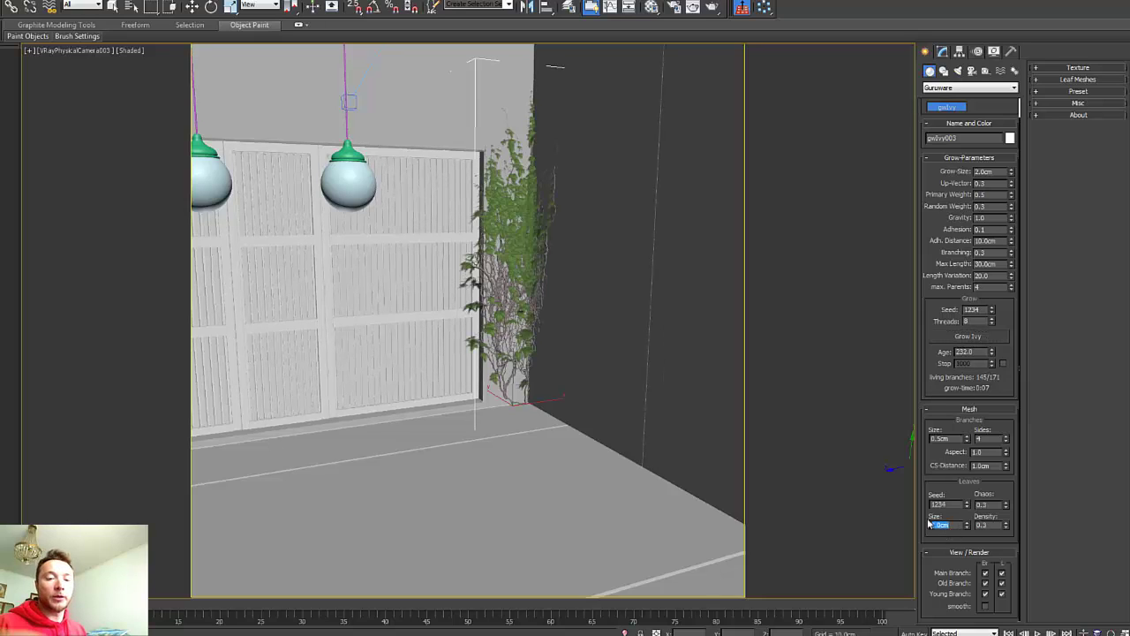
{"action": "key", "text": "Return"}
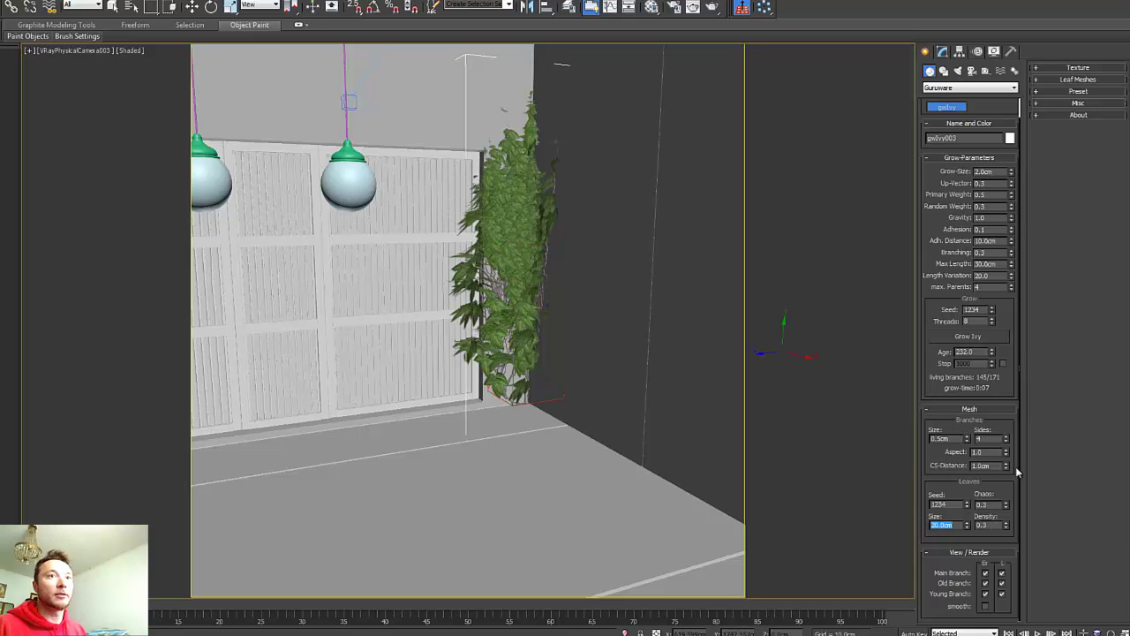
{"action": "left_click_drag", "start_coordinate": [982, 525], "coordinate": [1012, 526]}
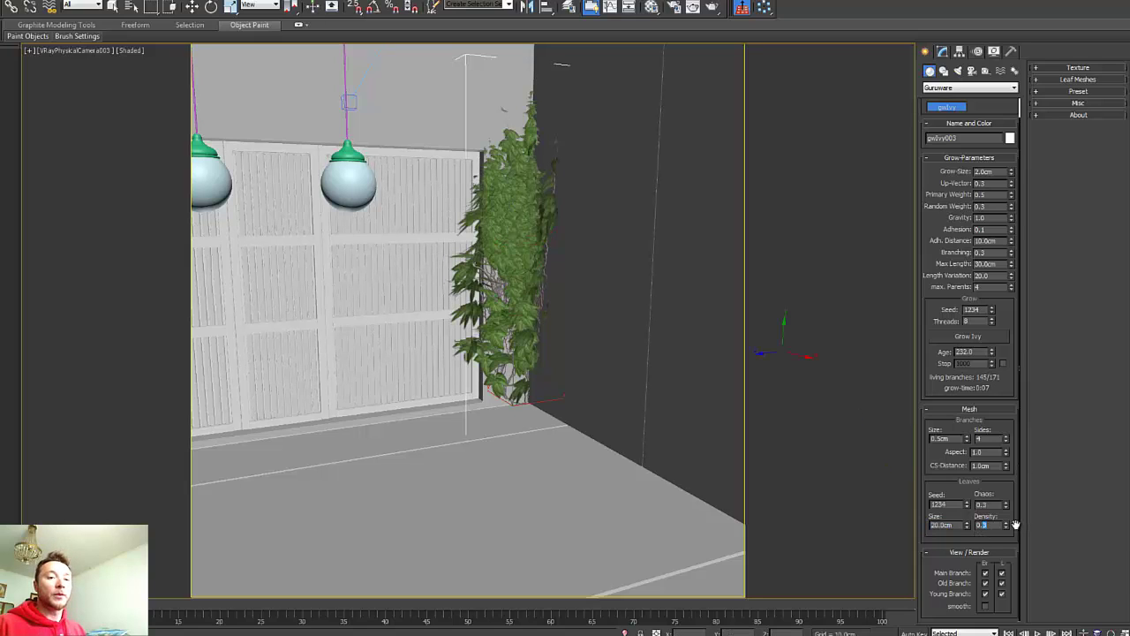
{"action": "key", "text": "Return"}
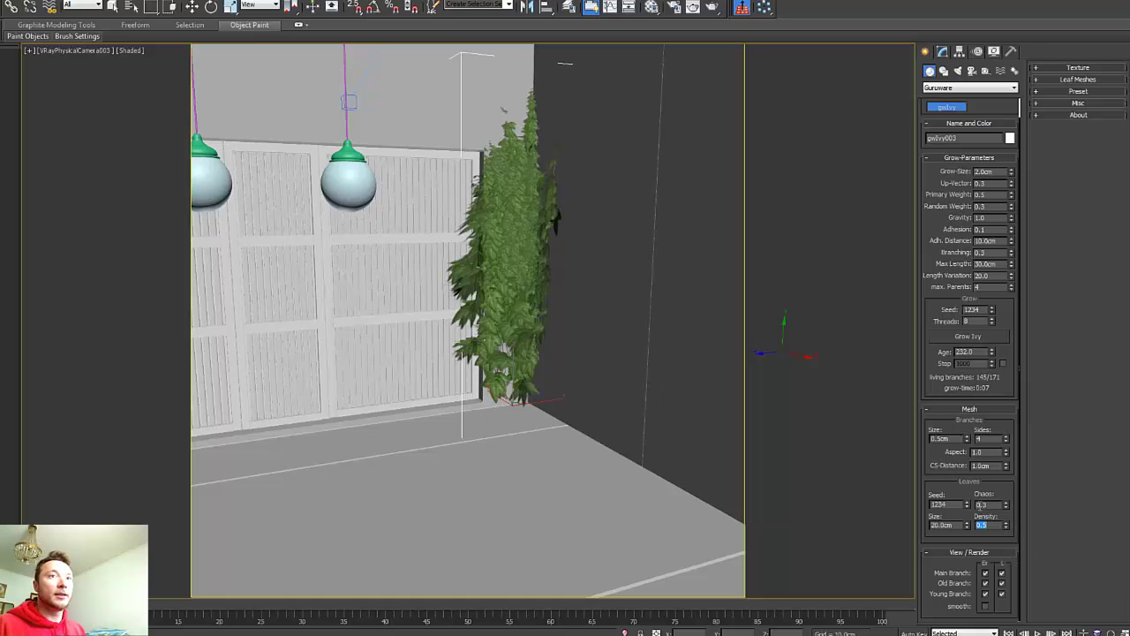
Set the leaves' Chaos to 1.0 and change their Seed to 1418.
{"action": "left_click_drag", "start_coordinate": [978, 504], "coordinate": [1002, 504]}
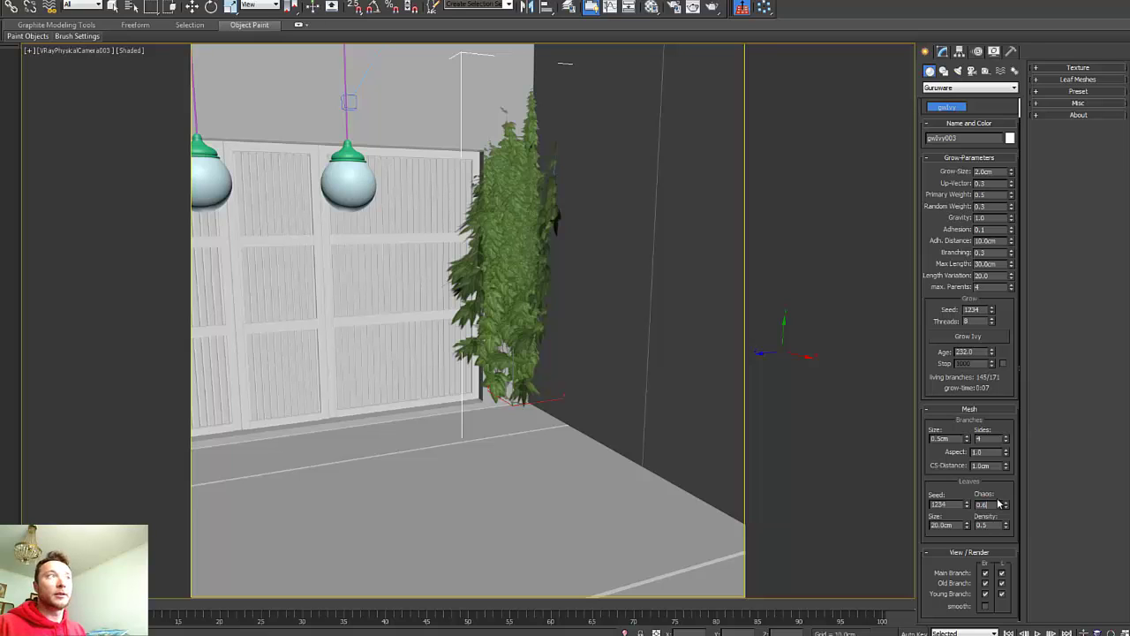
{"action": "key", "text": "Return"}
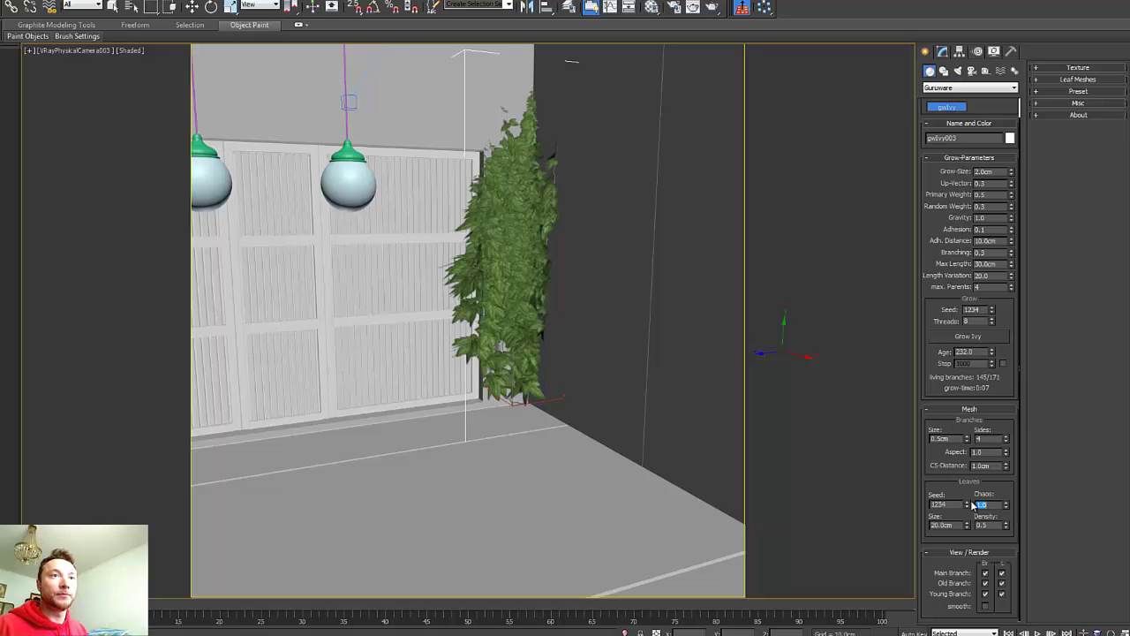
{"action": "left_click_drag", "start_coordinate": [967, 505], "coordinate": [952, 397]}
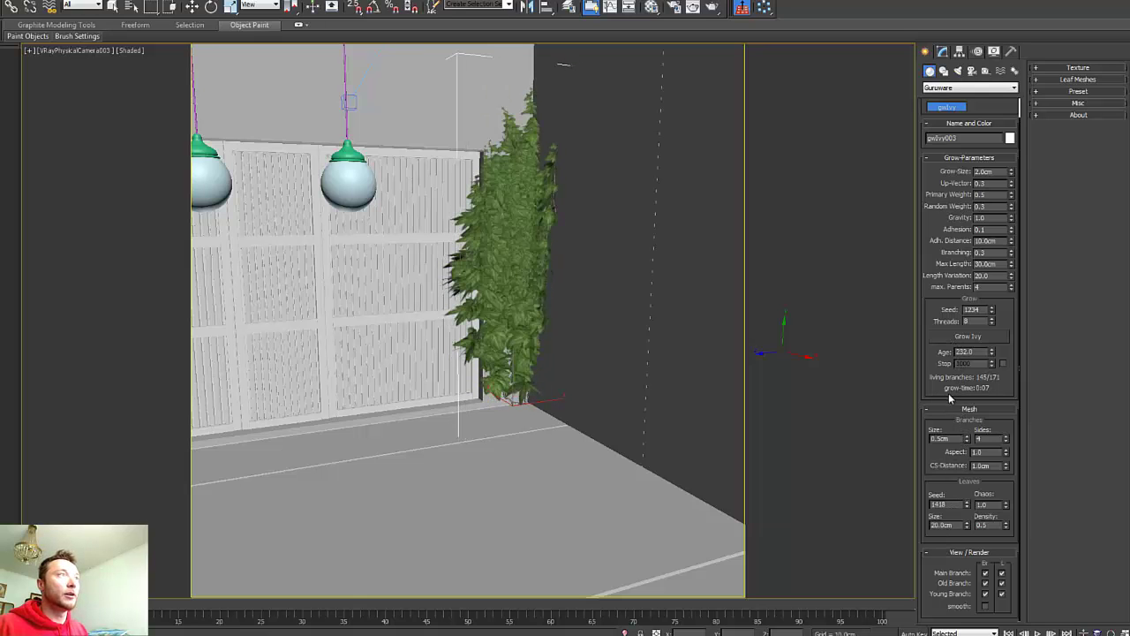
Reduce the leaves' Size to 10.0 cm and fine-tune it to about 9.9 cm.
{"action": "left_click_drag", "start_coordinate": [967, 525], "coordinate": [966, 519]}
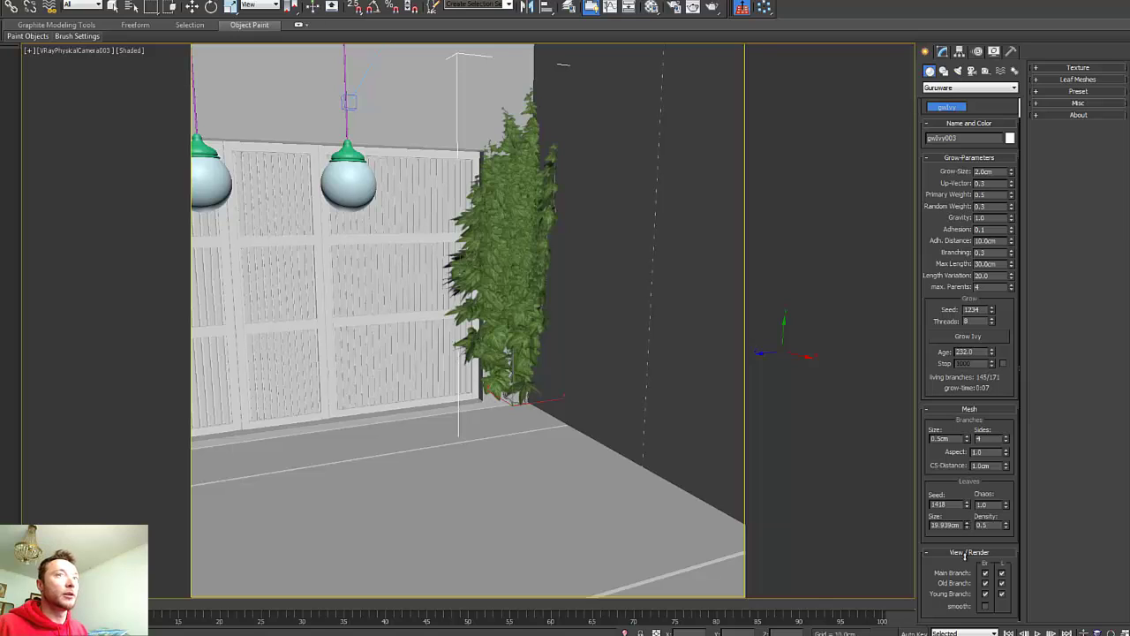
{"action": "double_click", "coordinate": [952, 524]}
{"action": "type", "text": "10"}
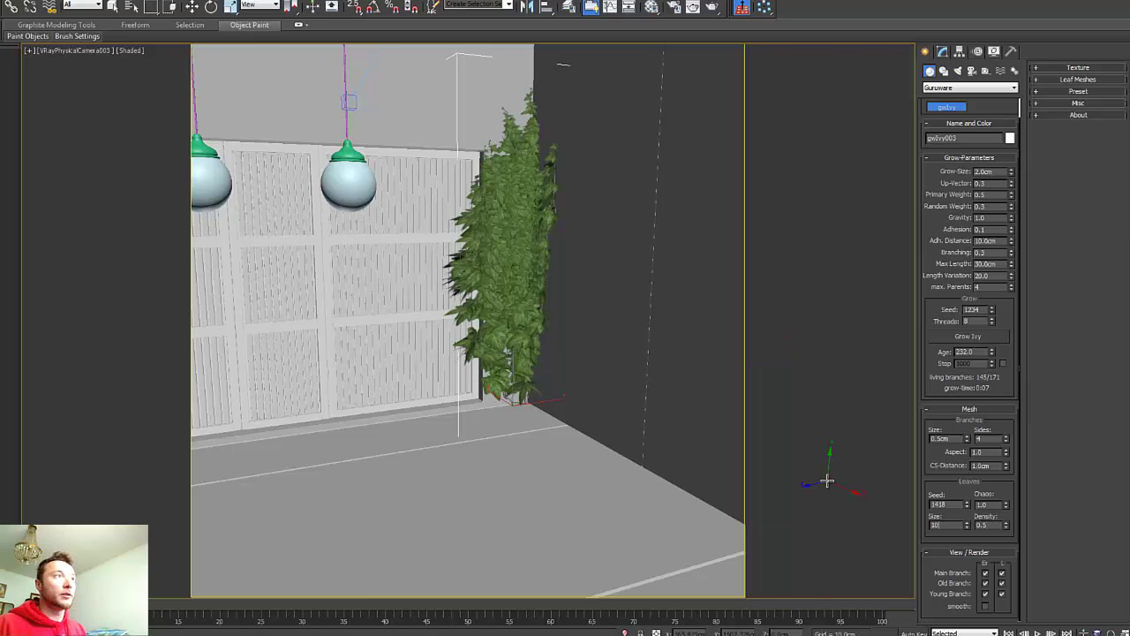
{"action": "key", "text": "Return"}
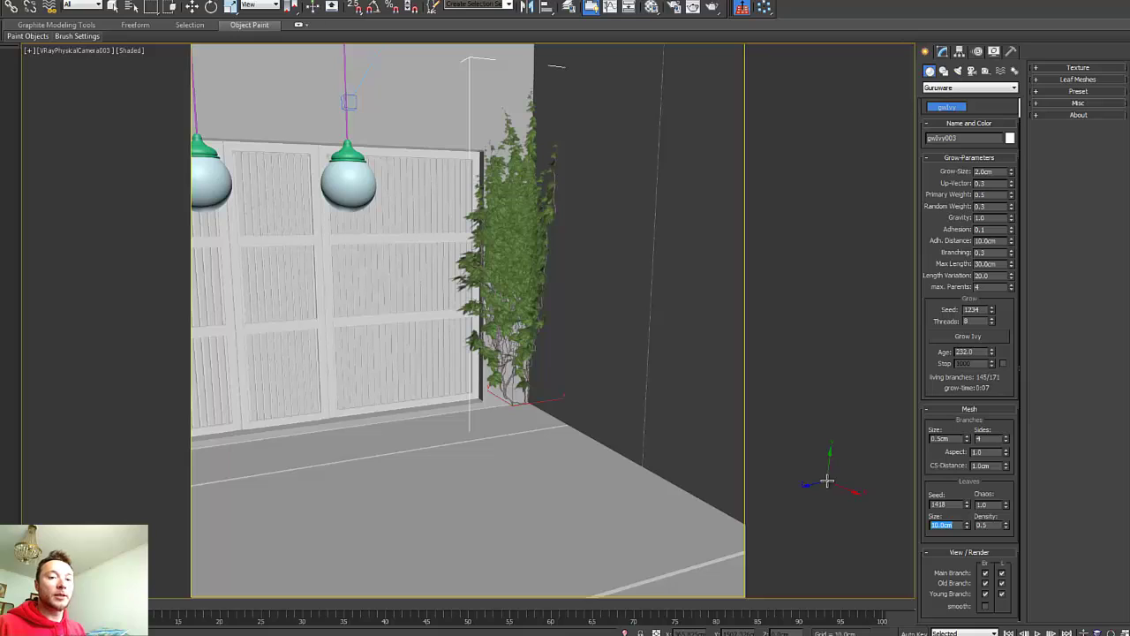
{"action": "left_click_drag", "start_coordinate": [966, 528], "coordinate": [852, 497]}
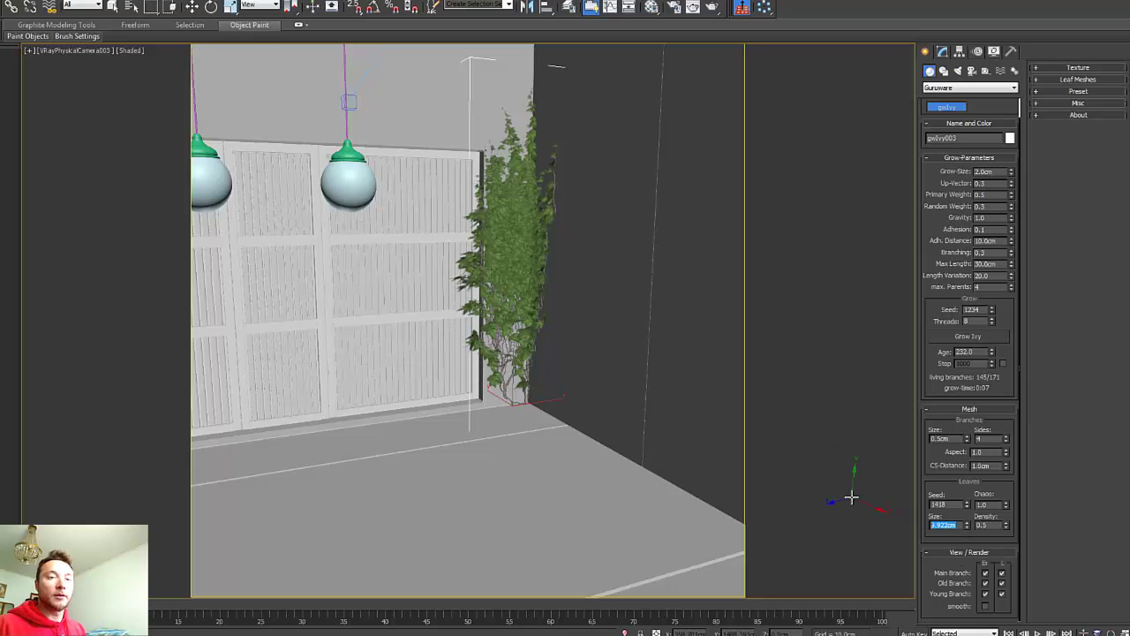
Test the ivy leaves' Size at 1.0 cm and 2.0 cm.
{"action": "type", "text": "1"}
{"action": "key", "text": "Return"}
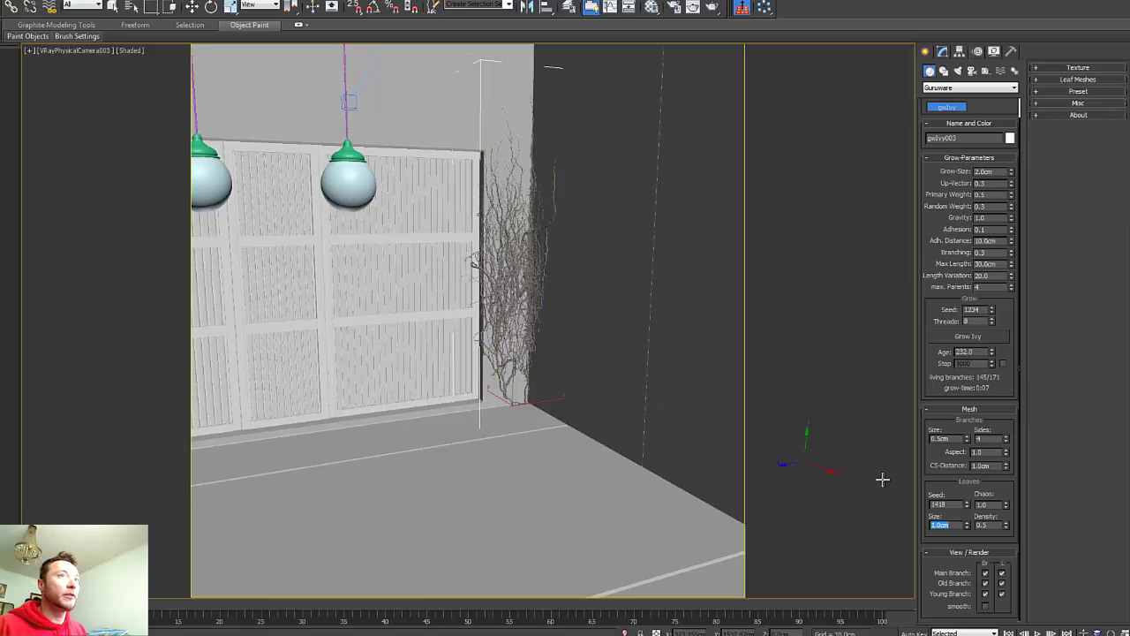
{"action": "type", "text": "2"}
{"action": "key", "text": "Return"}
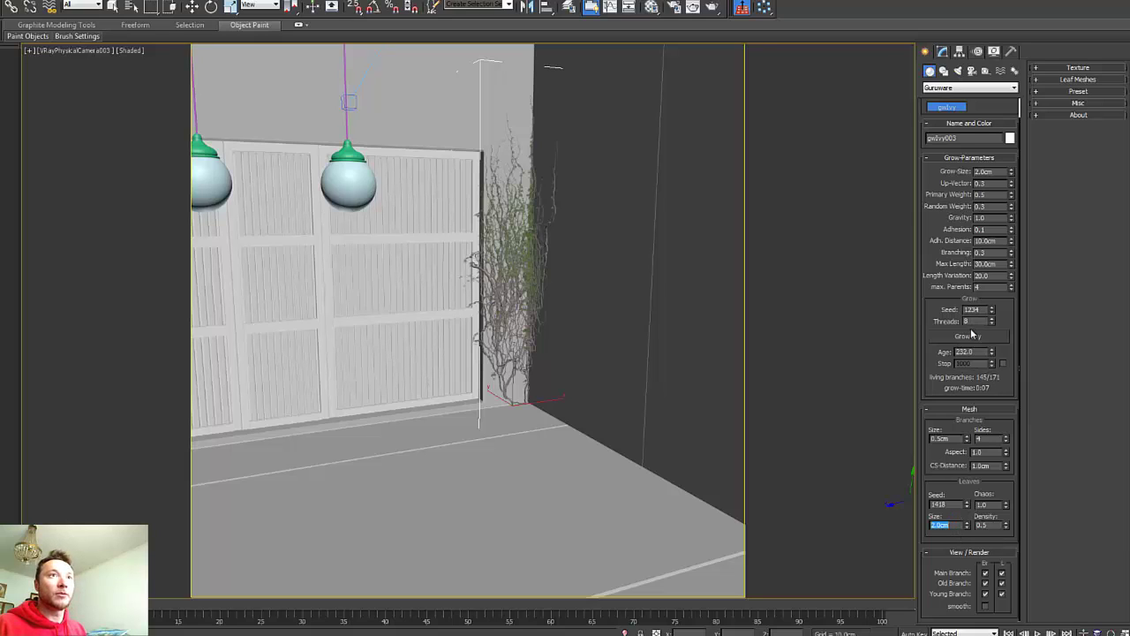
Grow the ivy further up the wall to an age of about 326 and set the leaves' Size to 20.0 cm.
{"action": "left_click", "coordinate": [969, 336]}
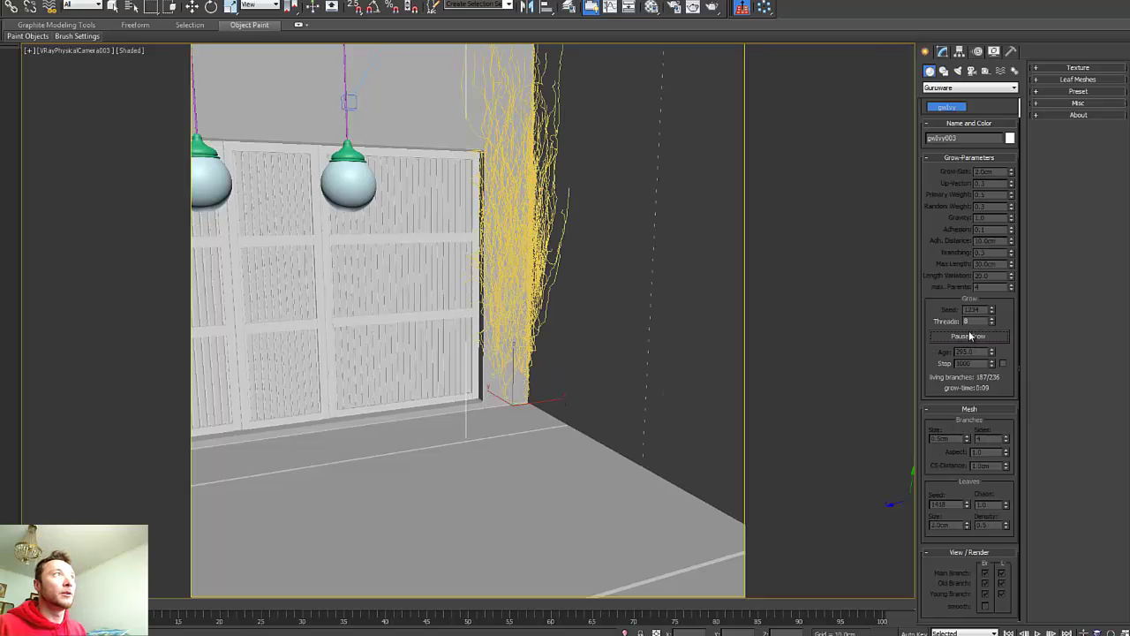
{"action": "left_click", "coordinate": [969, 335]}
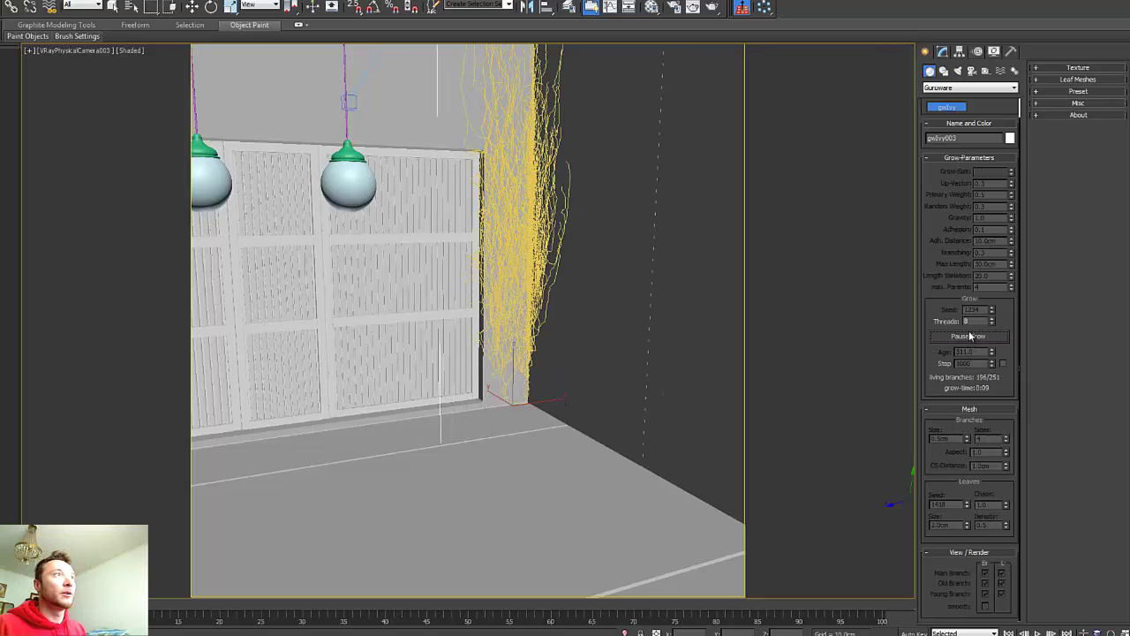
{"action": "double_click", "coordinate": [943, 524]}
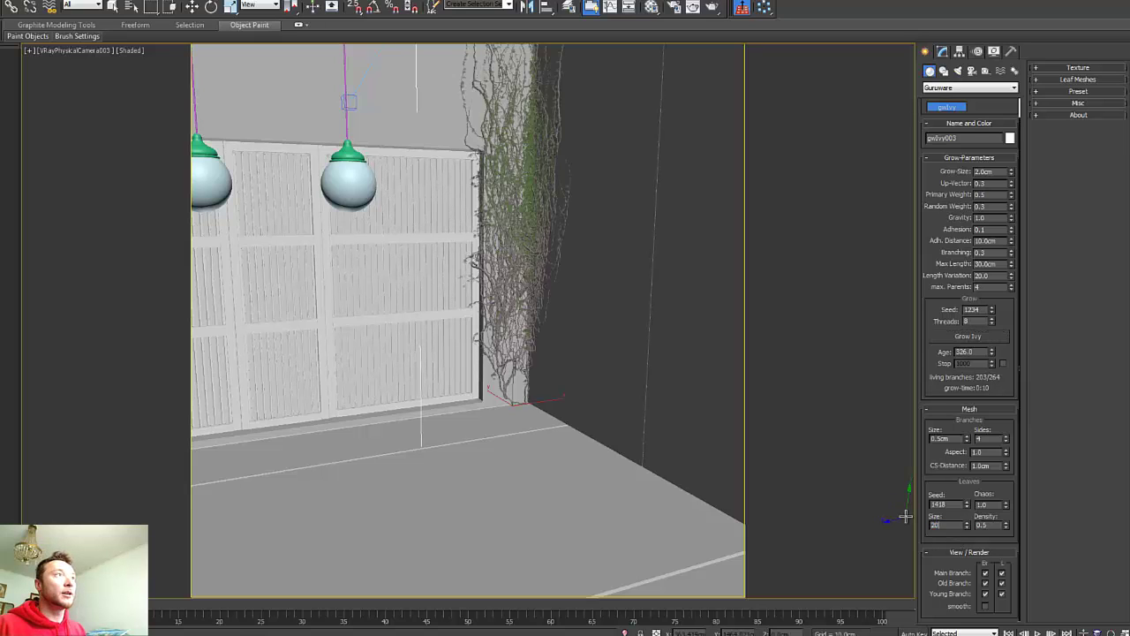
{"action": "type", "text": "20"}
{"action": "key", "text": "Return"}
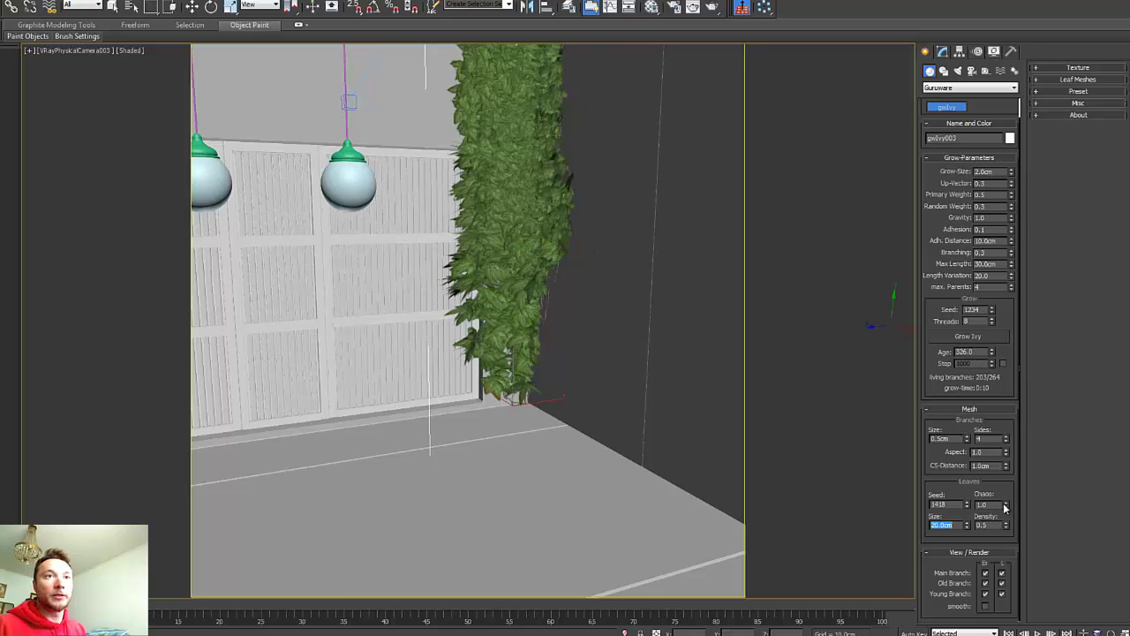
Try the leaves' Chaos at -1.0, restore it to 1.0 and lower the leaves' Density to 0.1.
{"action": "left_click_drag", "start_coordinate": [1005, 510], "coordinate": [1003, 635]}
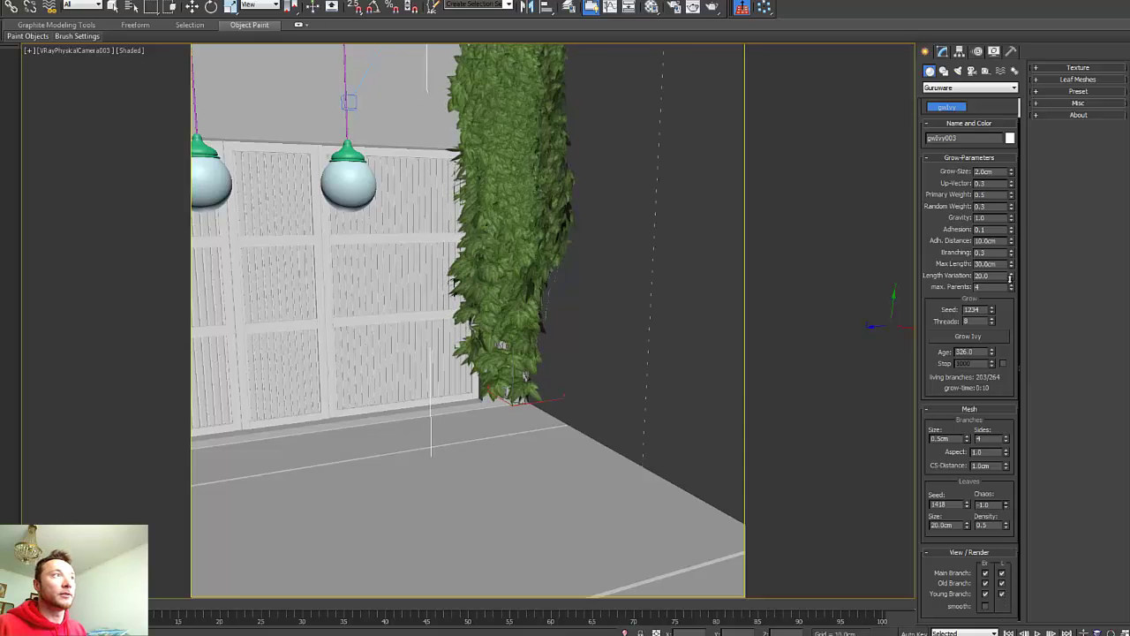
{"action": "left_click_drag", "start_coordinate": [944, 499], "coordinate": [940, 500]}
{"action": "type", "text": "1"}
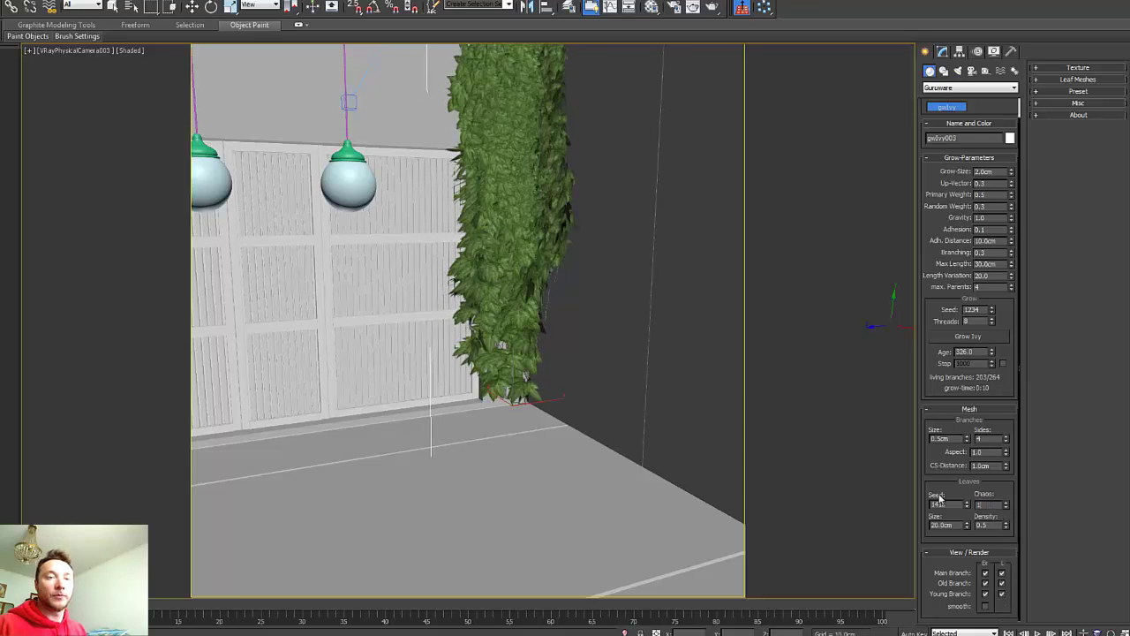
{"action": "key", "text": "Return"}
{"action": "left_click", "coordinate": [1006, 529]}
{"action": "left_click_drag", "start_coordinate": [1006, 529], "coordinate": [1009, 554]}
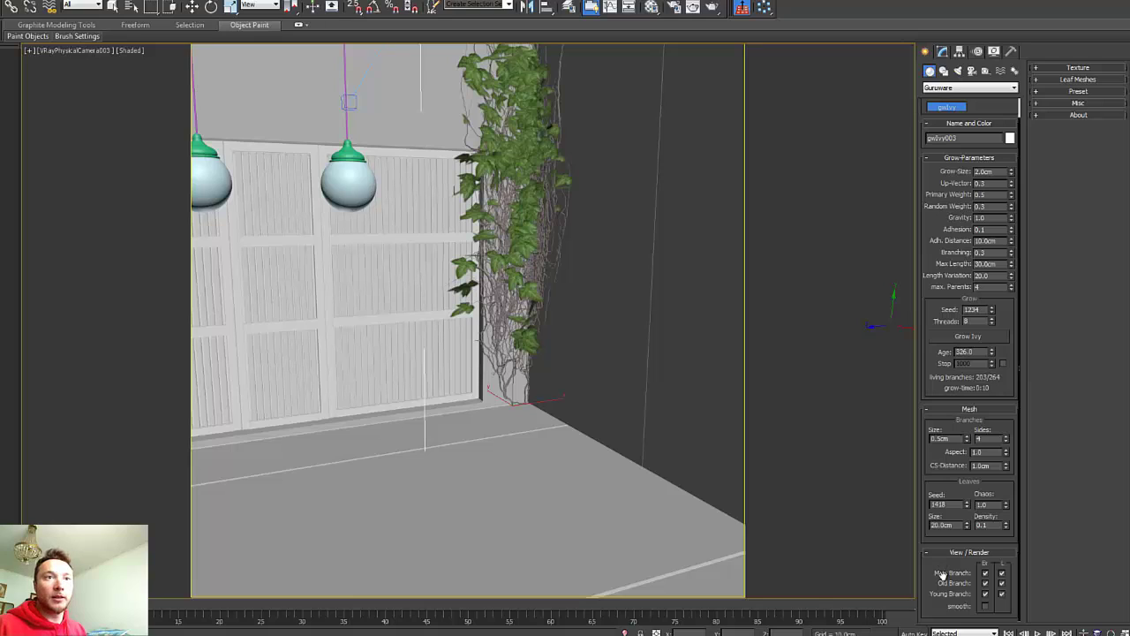
Toggle the smooth option for the branches on and off to compare its effect on the ivy.
{"action": "left_click", "coordinate": [986, 607]}
{"action": "left_click", "coordinate": [986, 608]}
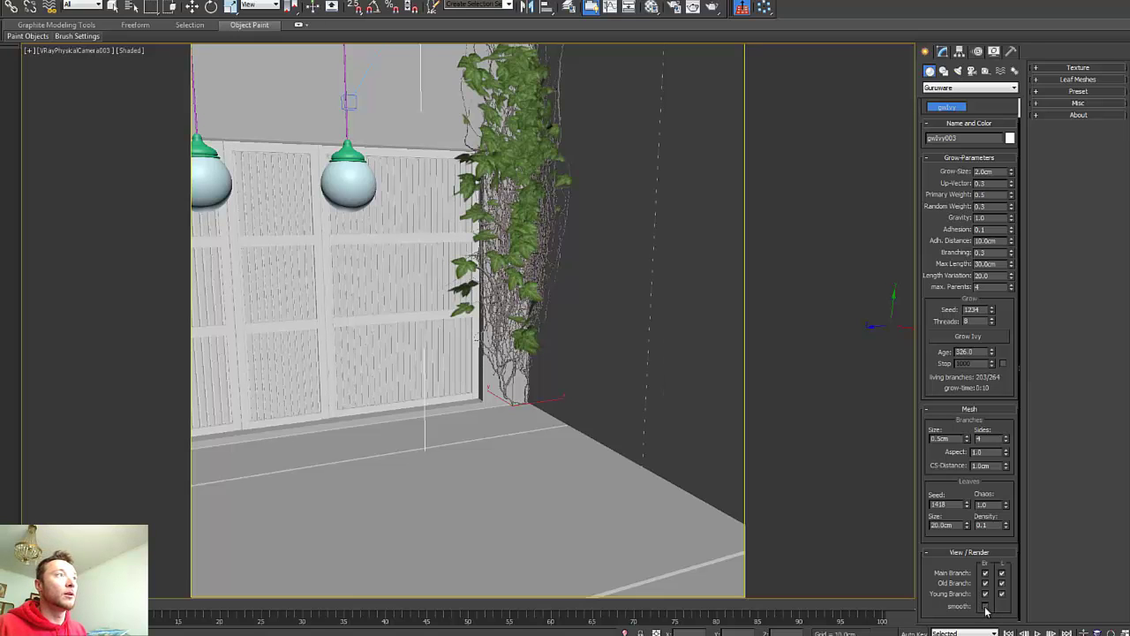
{"action": "left_click", "coordinate": [986, 608]}
{"action": "left_click", "coordinate": [986, 608]}
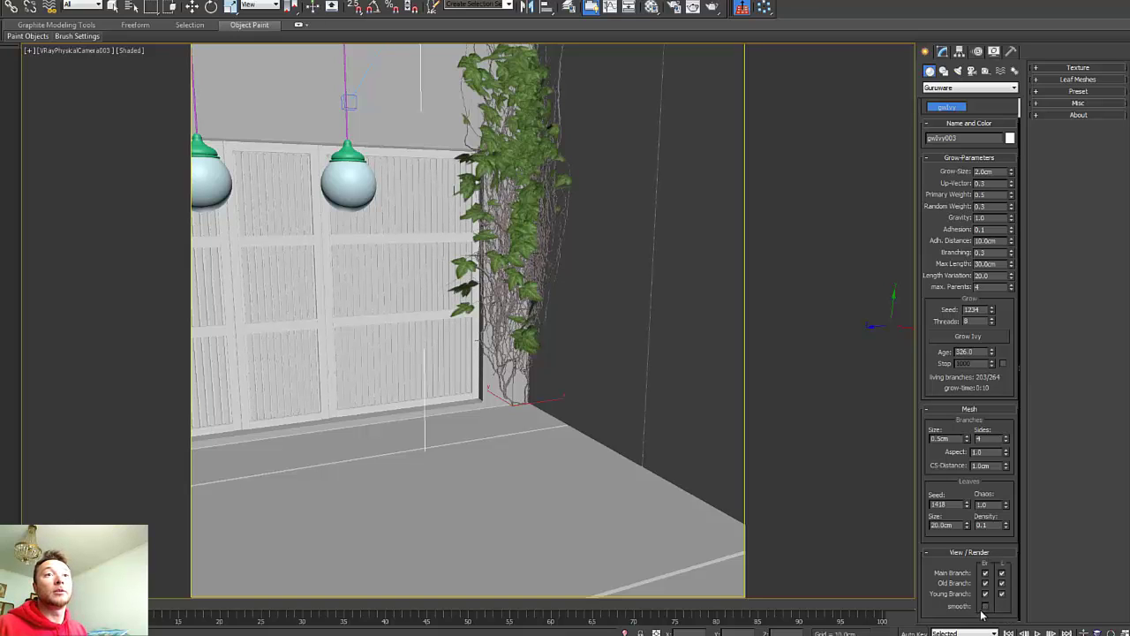
Review the ivy's Texture, Leaf Meshes, Preset and Misc settings, including the transform options for the first leaf mesh.
{"action": "left_click", "coordinate": [1044, 68]}
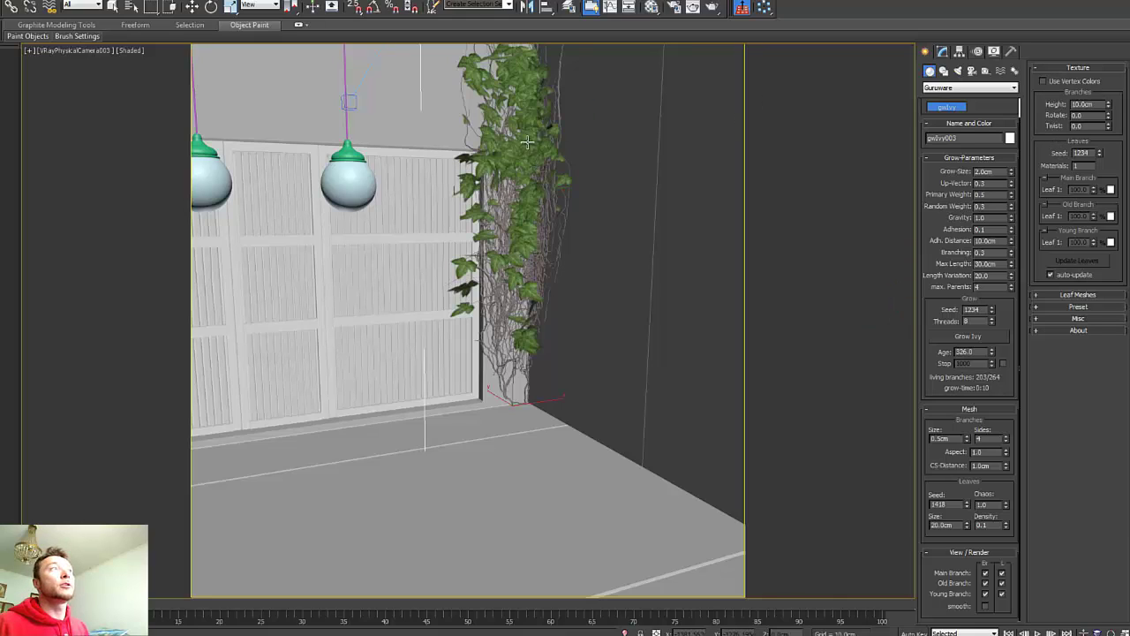
{"action": "left_click", "coordinate": [1043, 296]}
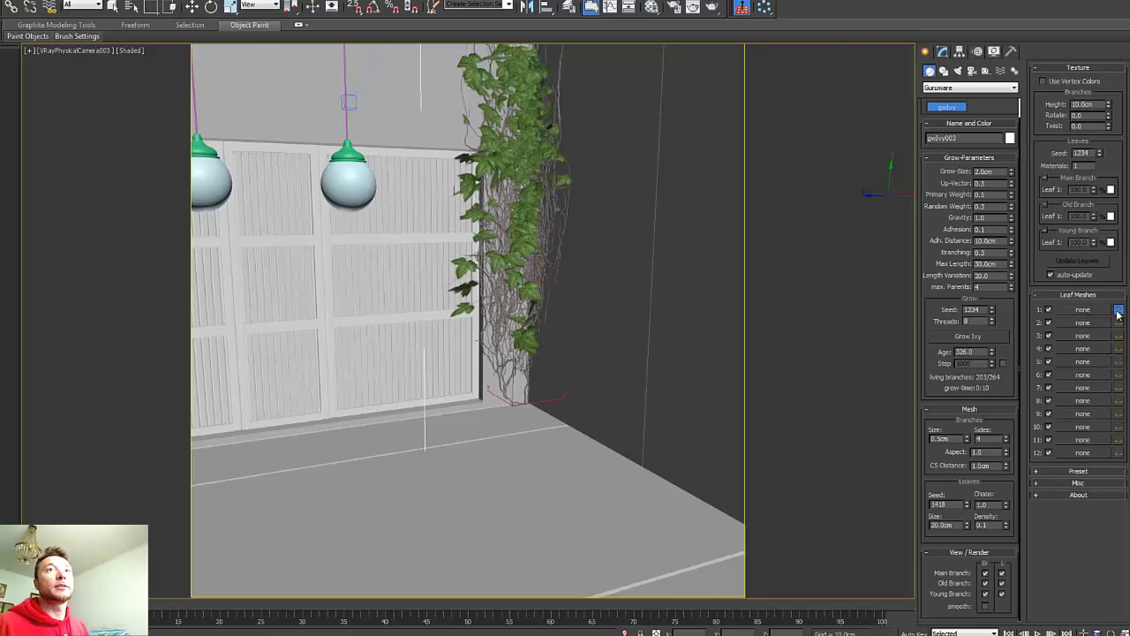
{"action": "left_click", "coordinate": [1117, 311]}
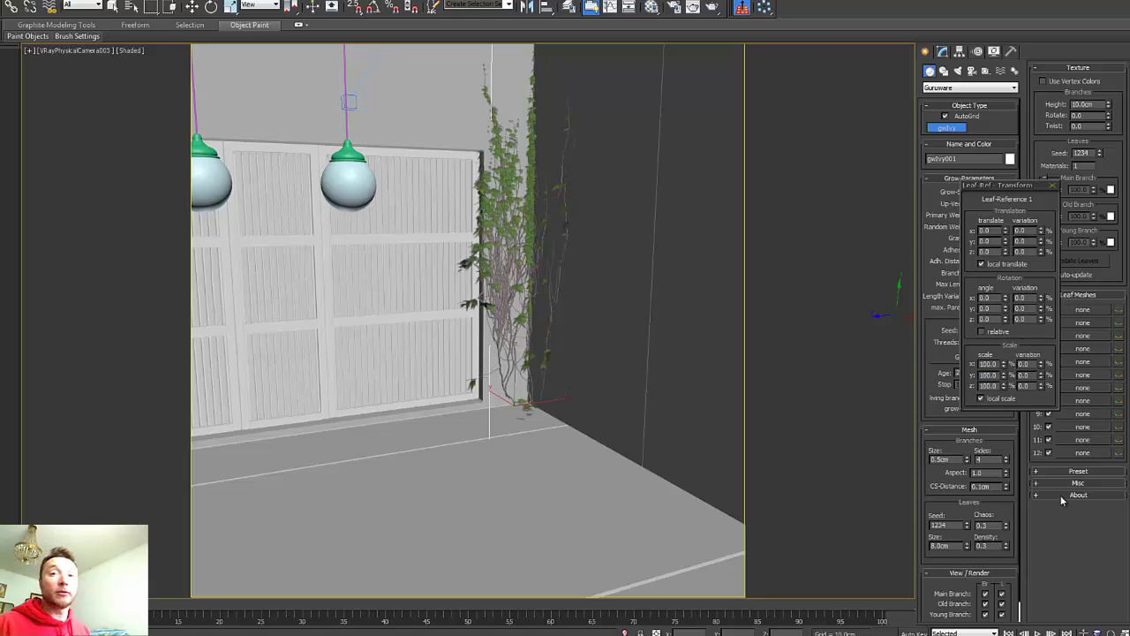
{"action": "left_click", "coordinate": [1039, 473]}
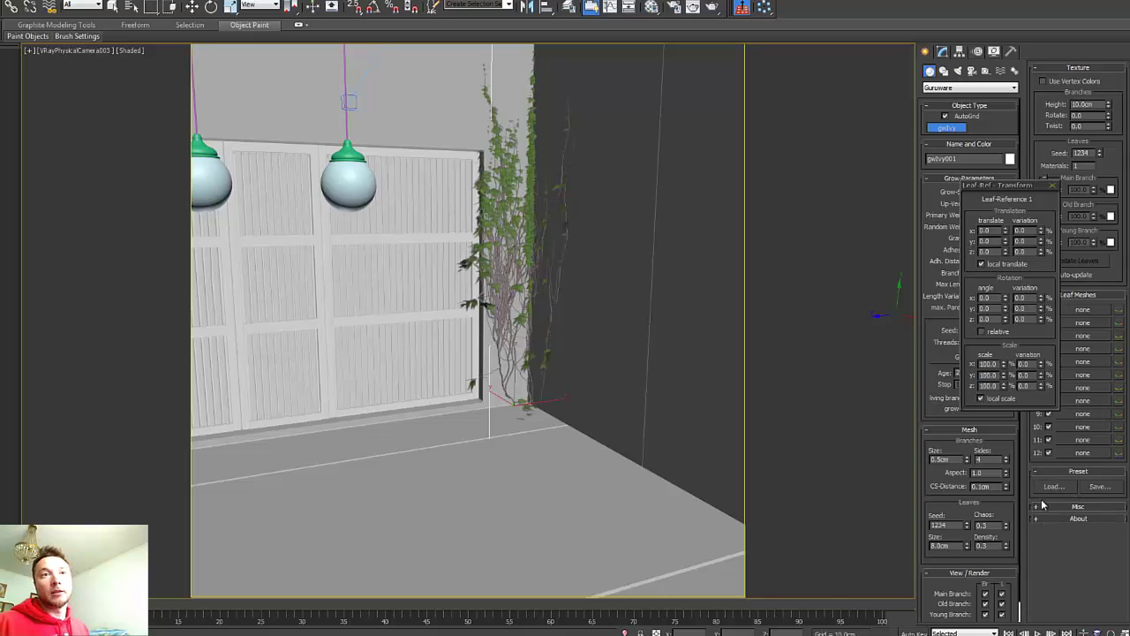
{"action": "left_click", "coordinate": [1039, 505]}
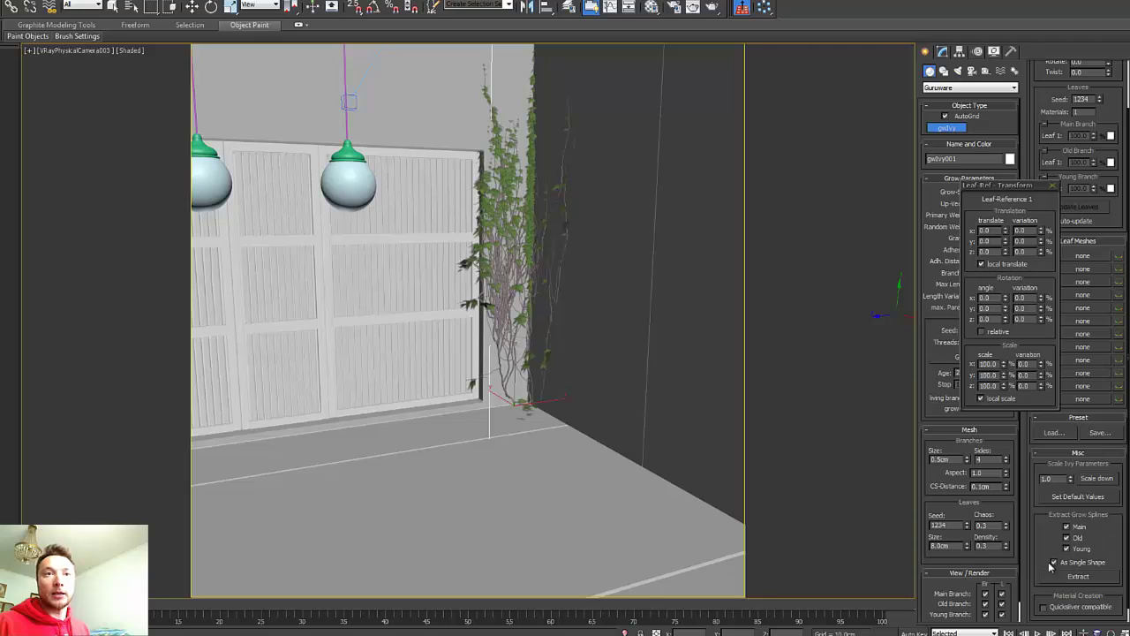
{"action": "left_click_drag", "start_coordinate": [1077, 533], "coordinate": [1075, 452]}
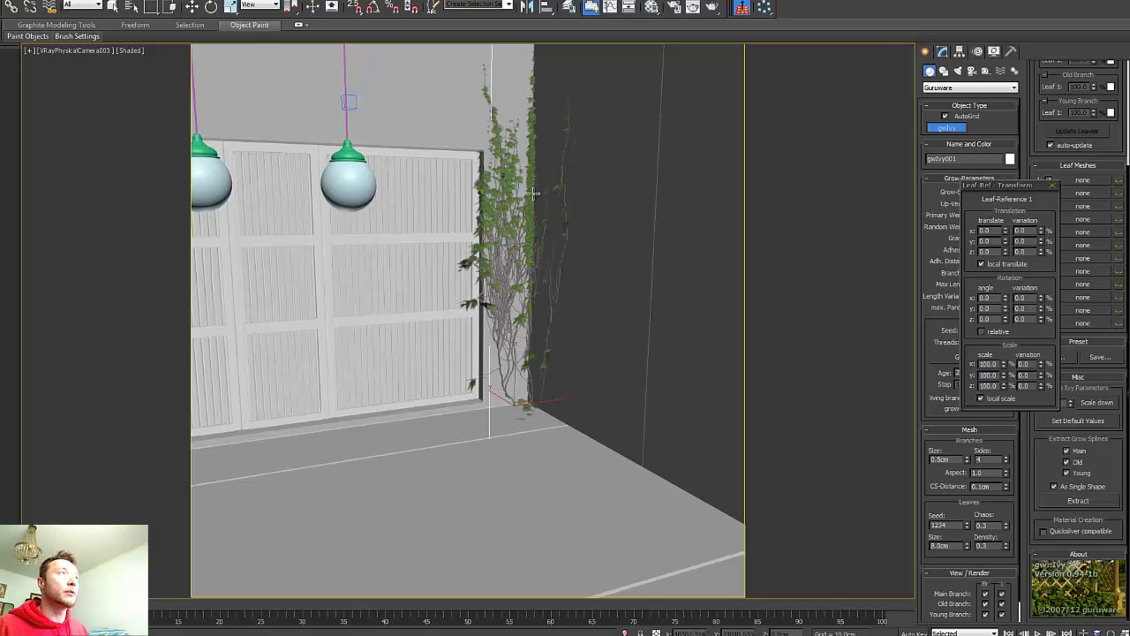
Convert the grown ivy in the wall corner to an editable mesh.
{"action": "left_click", "coordinate": [191, 7]}
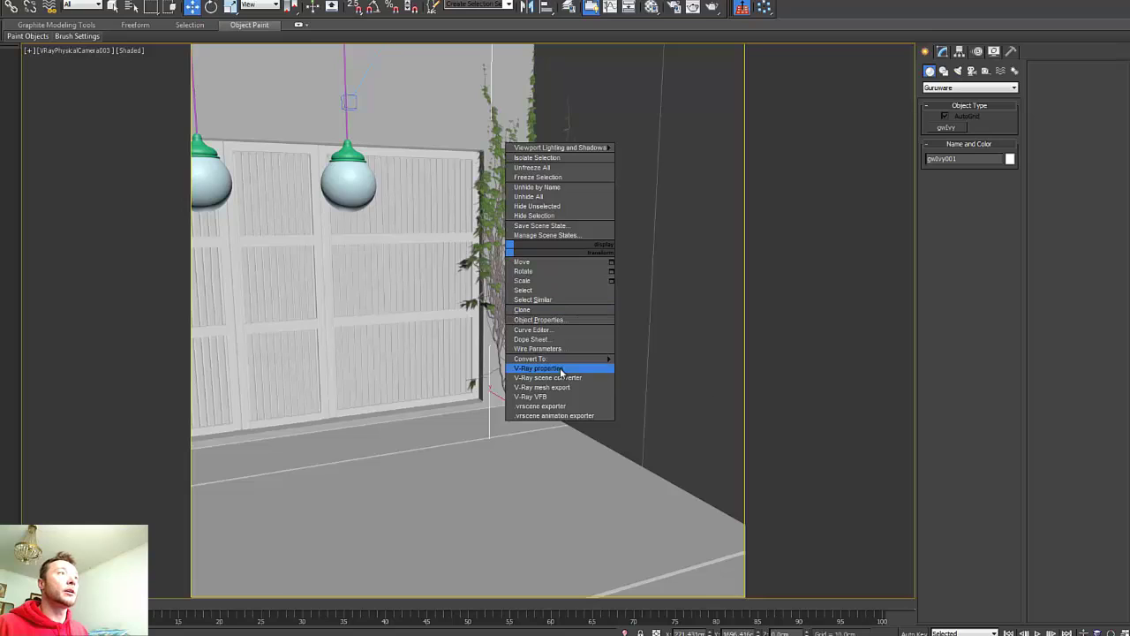
{"action": "mouse_move", "coordinate": [565, 359]}
{"action": "left_click", "coordinate": [631, 359]}
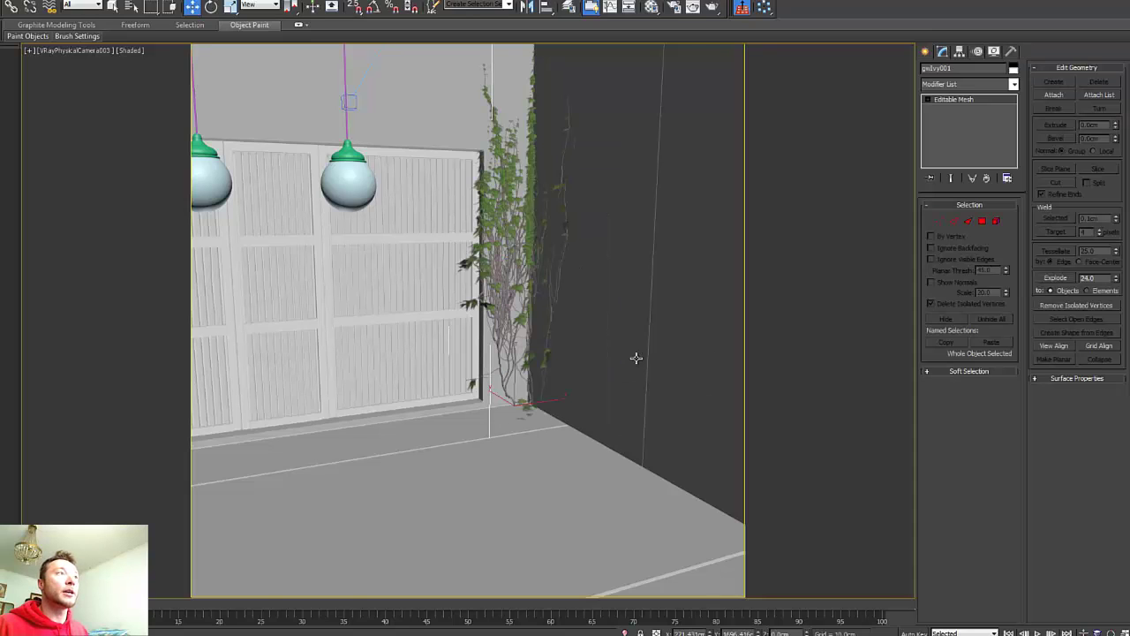
Add a MultiRes modifier to the ivy mesh.
{"action": "left_click", "coordinate": [1014, 85]}
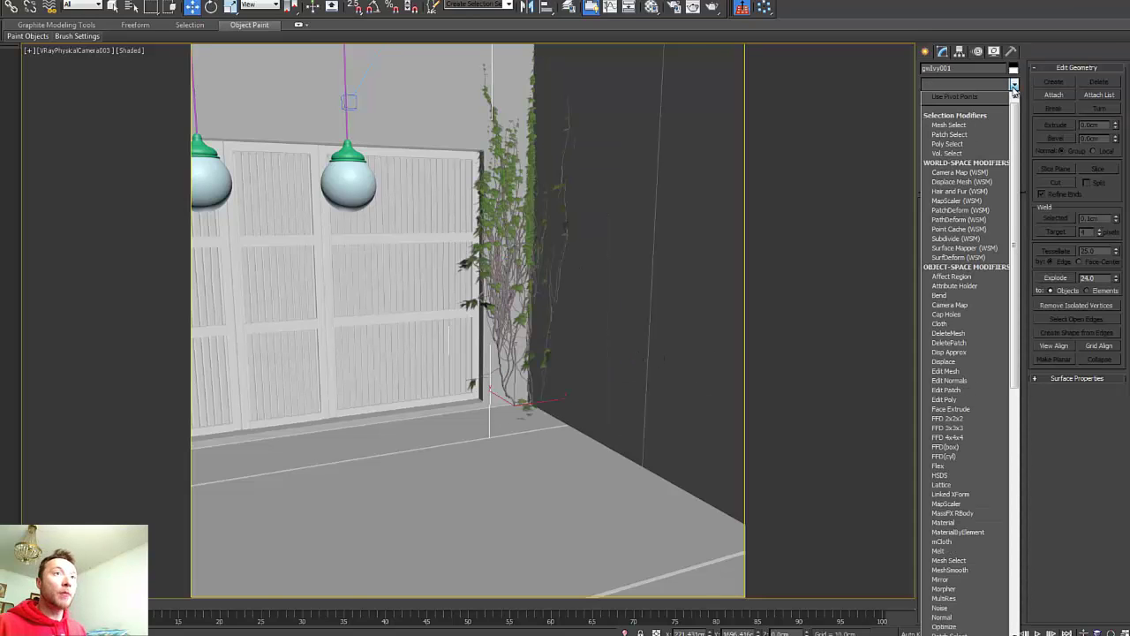
{"action": "key", "text": "m"}
{"action": "key", "text": "m"}
{"action": "key", "text": "m"}
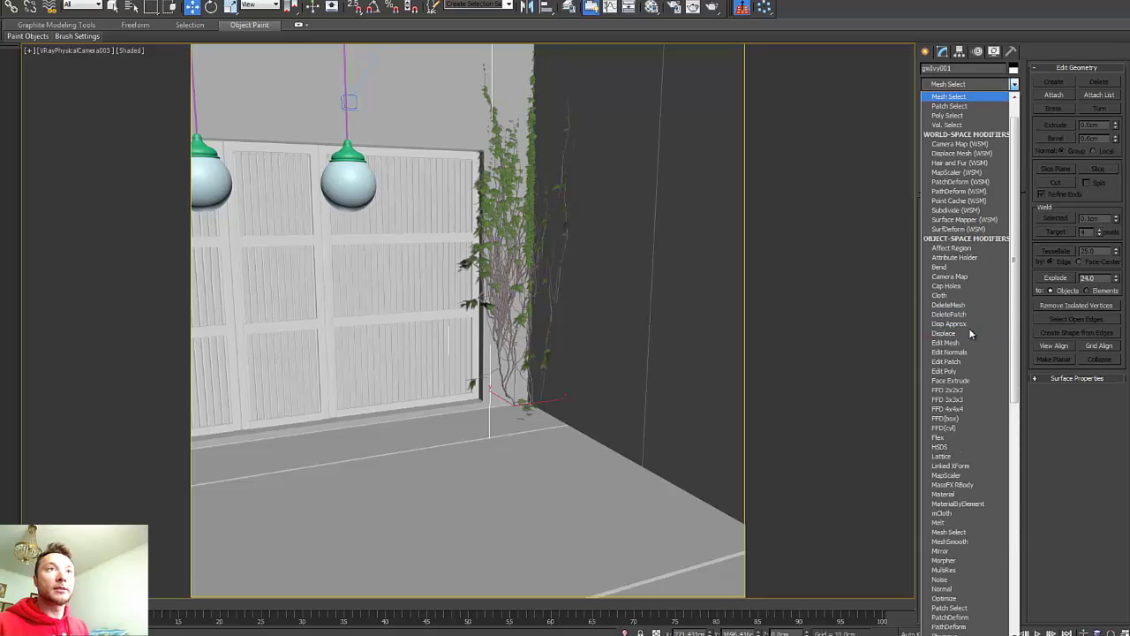
{"action": "key", "text": "m"}
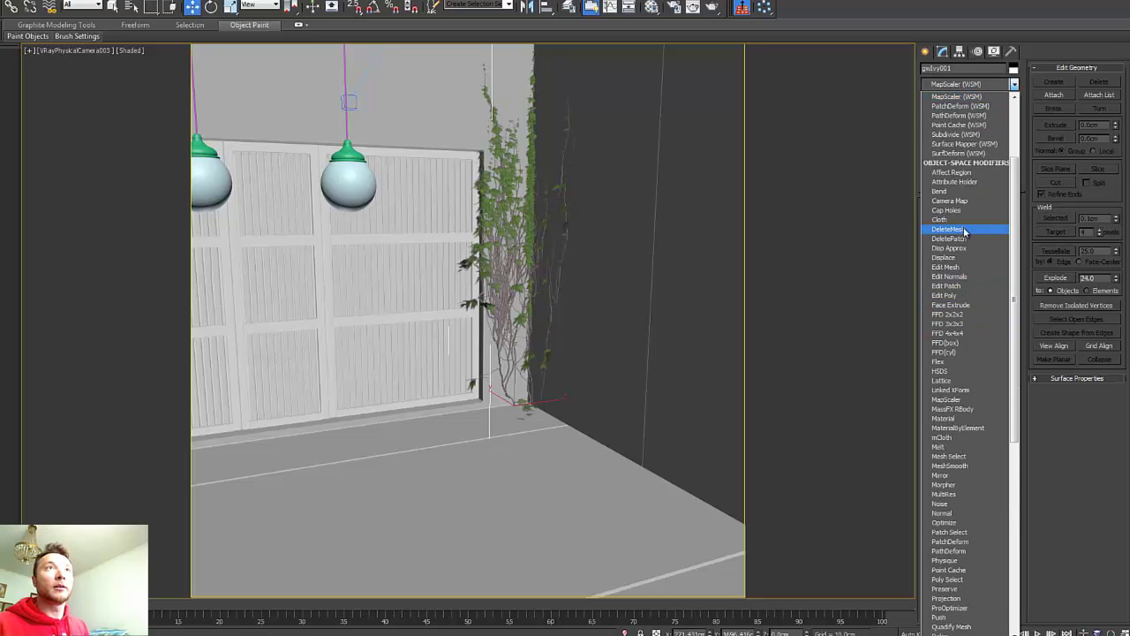
{"action": "scroll", "coordinate": [965, 231], "scroll_direction": "down", "scroll_amount": 5}
{"action": "left_click", "coordinate": [964, 179]}
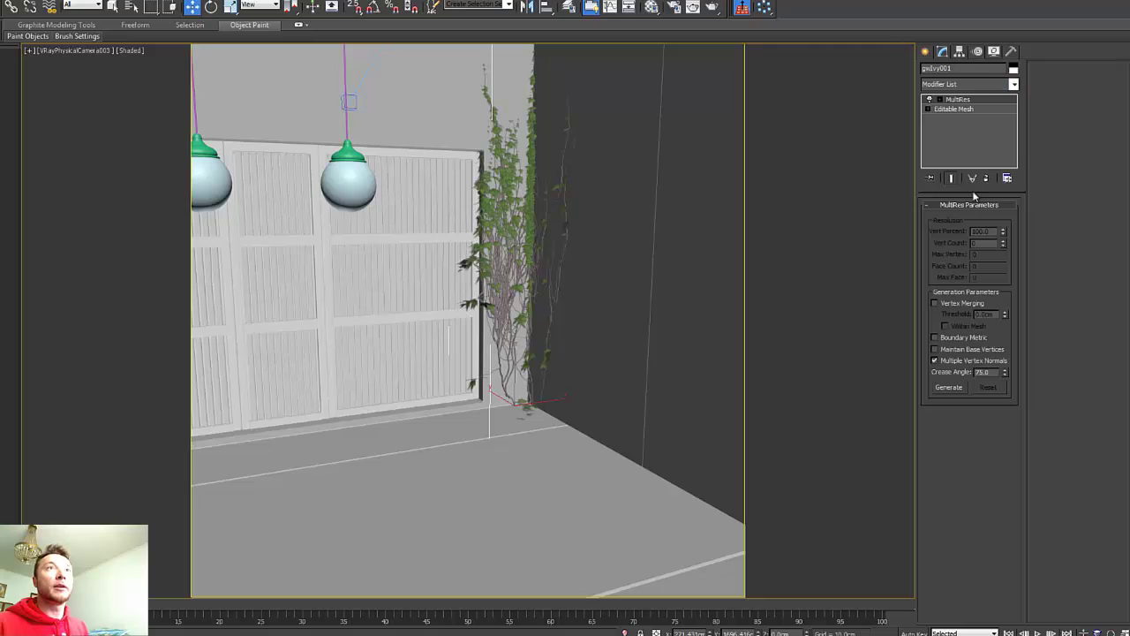
Enable Vertex Merging, Boundary Metric and Maintain Base Vertices for MultiRes and generate the reduced mesh data.
{"action": "left_click", "coordinate": [934, 303]}
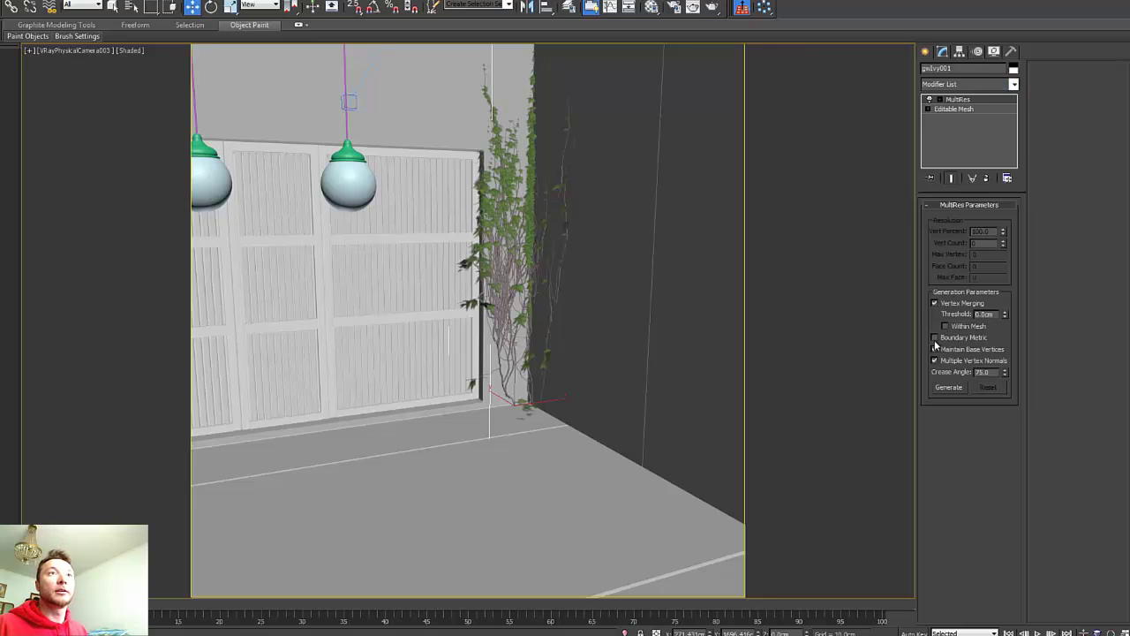
{"action": "left_click", "coordinate": [934, 337]}
{"action": "left_click", "coordinate": [948, 388]}
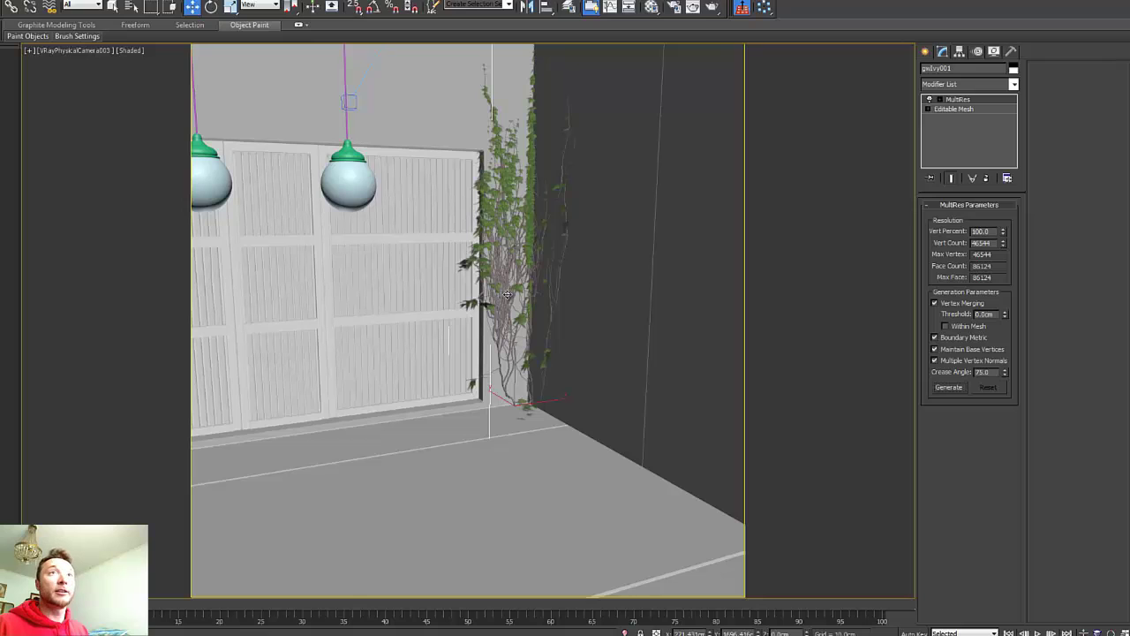
Compare the ivy up close at Vert Percent values of 100, 46 and 30, and settle on 40.
{"action": "left_click_drag", "start_coordinate": [1003, 233], "coordinate": [999, 273]}
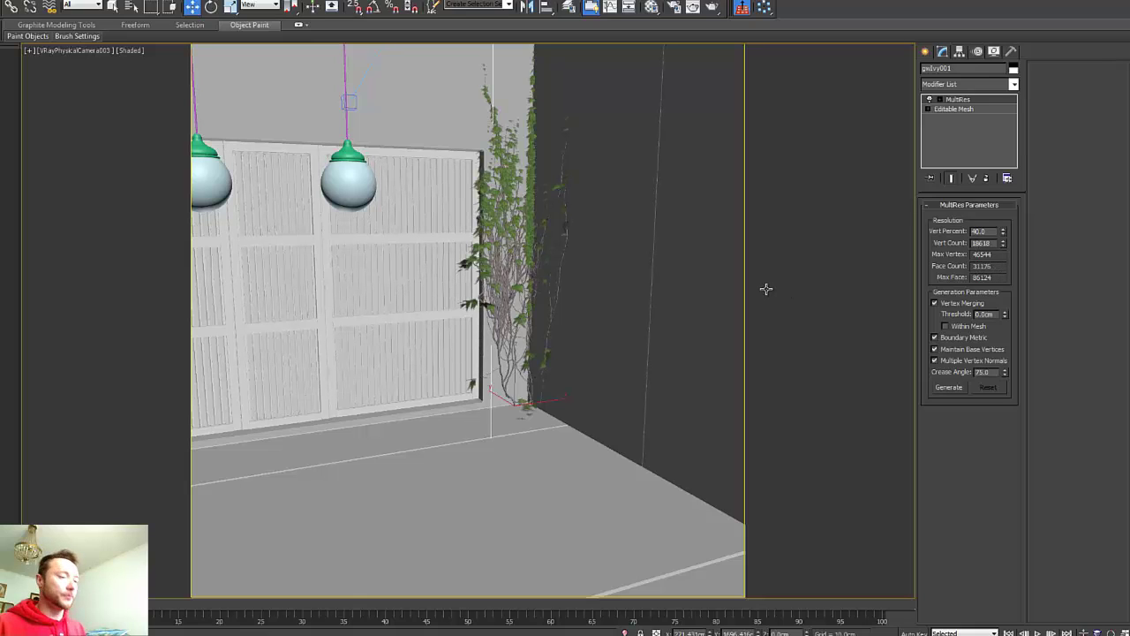
{"action": "key", "text": "p"}
{"action": "scroll", "coordinate": [552, 369], "scroll_direction": "up", "scroll_amount": 8}
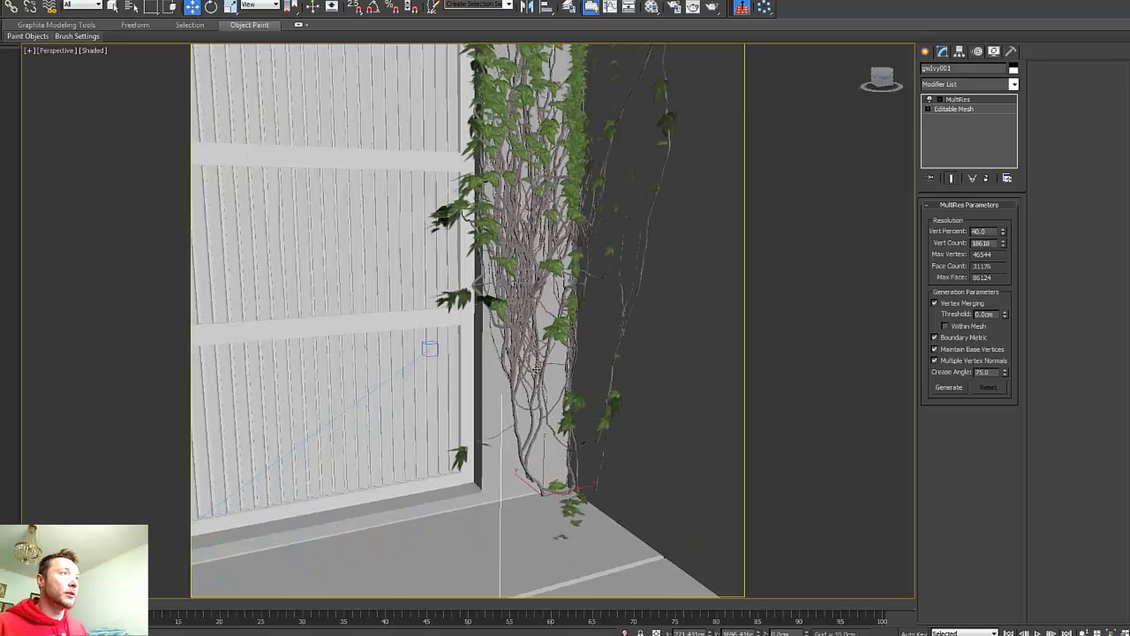
{"action": "left_click_drag", "start_coordinate": [1003, 232], "coordinate": [991, 109]}
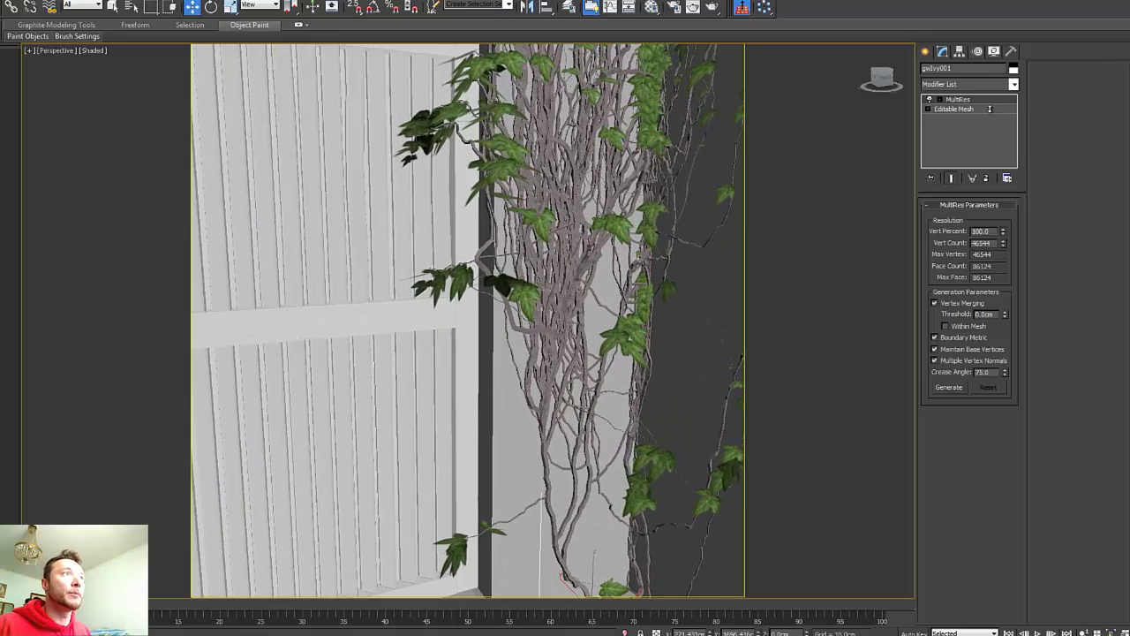
{"action": "left_click_drag", "start_coordinate": [992, 232], "coordinate": [954, 228]}
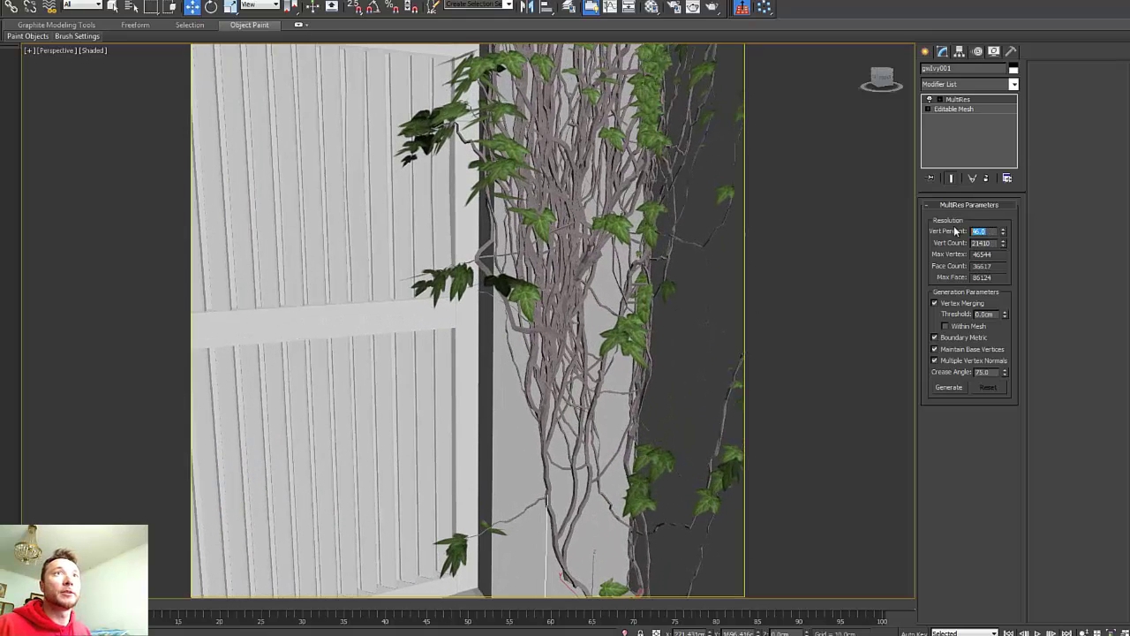
{"action": "type", "text": "30"}
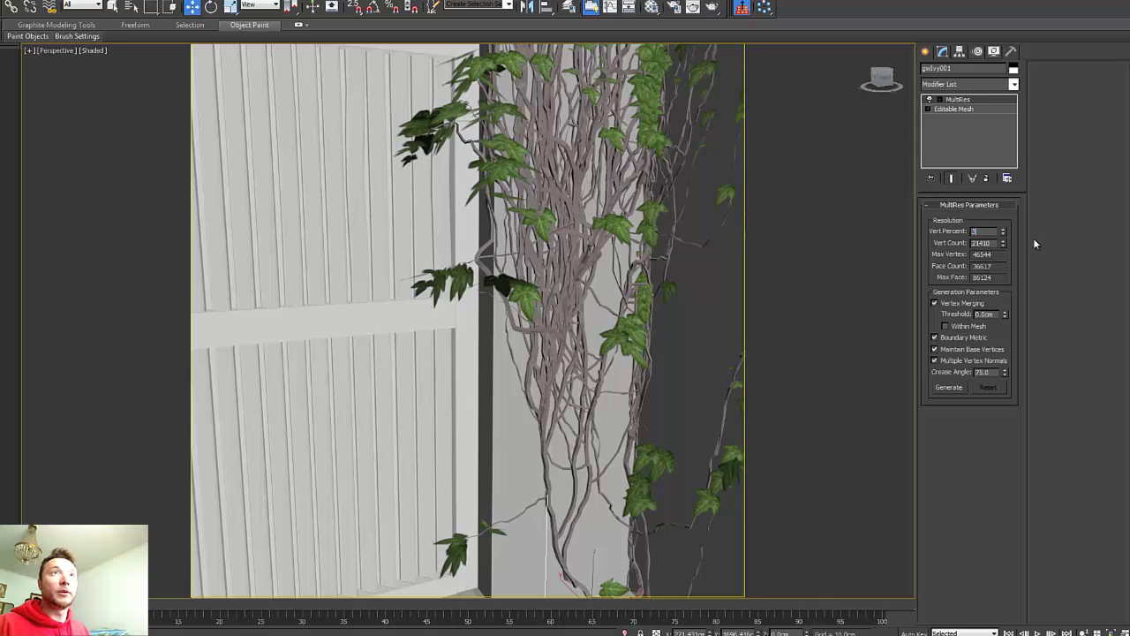
{"action": "key", "text": "Return"}
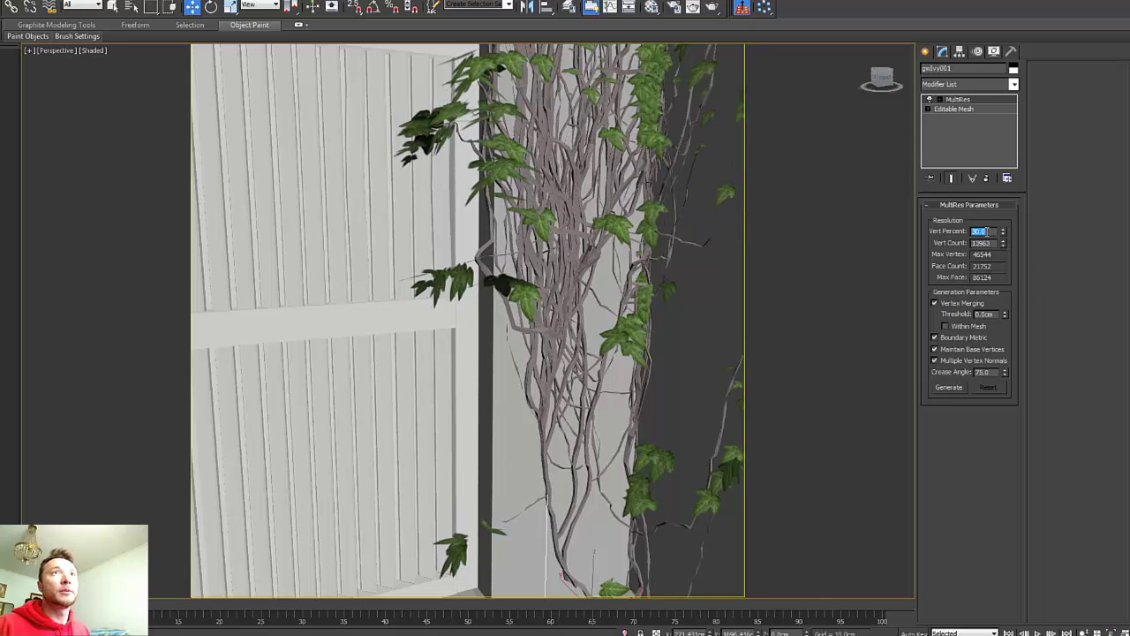
{"action": "type", "text": "40"}
{"action": "key", "text": "Return"}
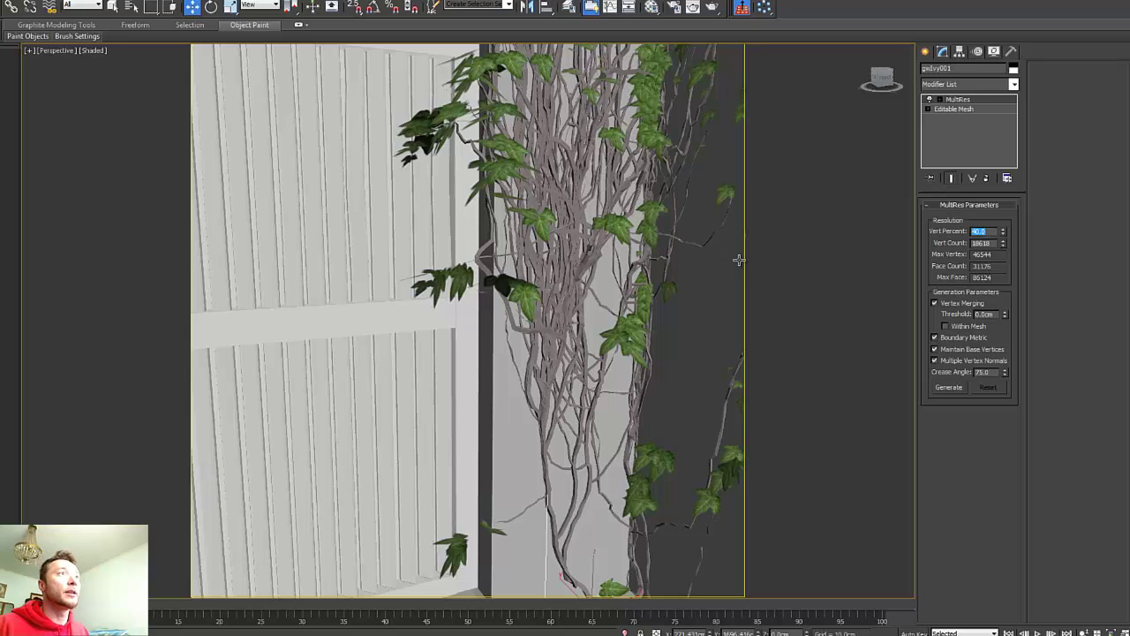
Convert all scene materials and raytraced shadows to V-Ray with the V-Ray scene converter.
{"action": "middle_click_drag", "start_coordinate": [686, 188], "coordinate": [535, 257], "text": "alt"}
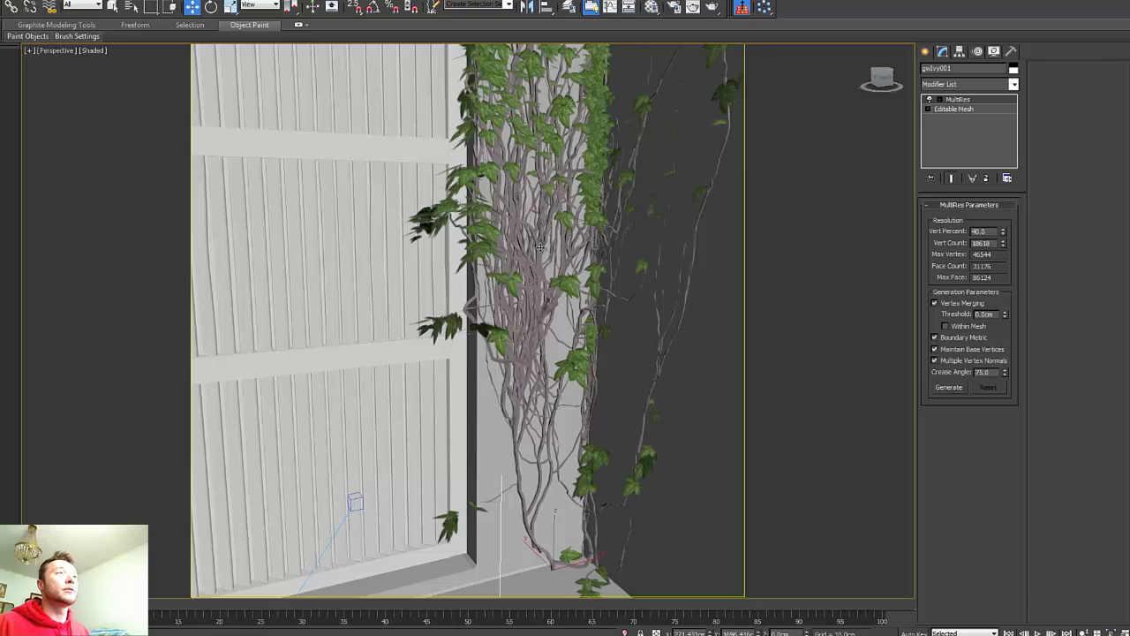
{"action": "right_click", "coordinate": [539, 247]}
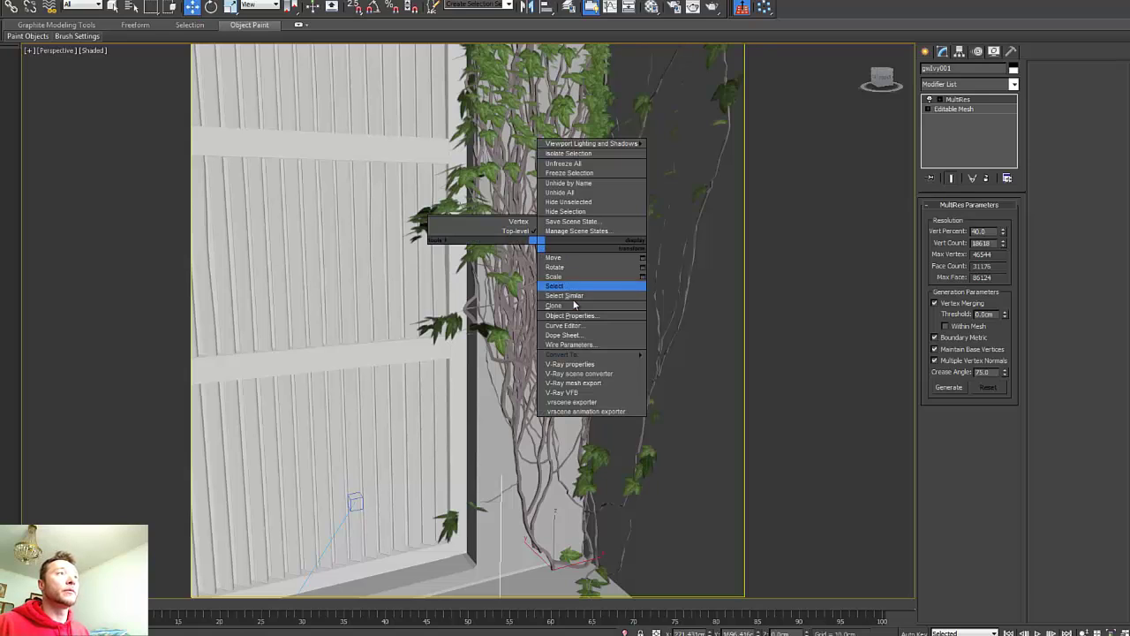
{"action": "mouse_move", "coordinate": [586, 354]}
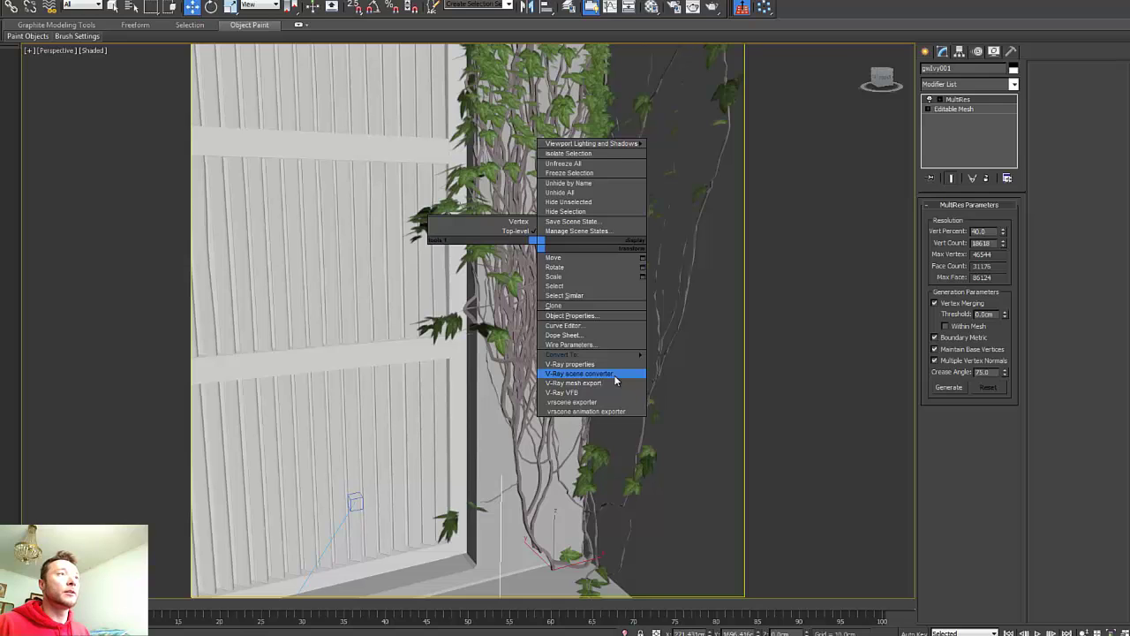
{"action": "left_click", "coordinate": [616, 380]}
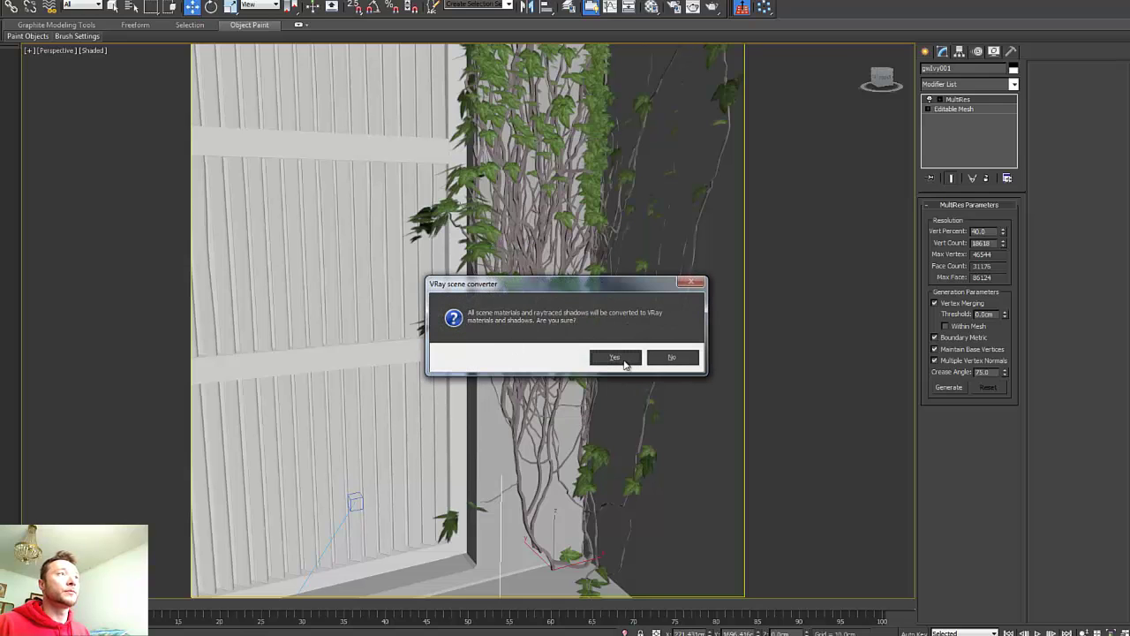
{"action": "left_click", "coordinate": [615, 358]}
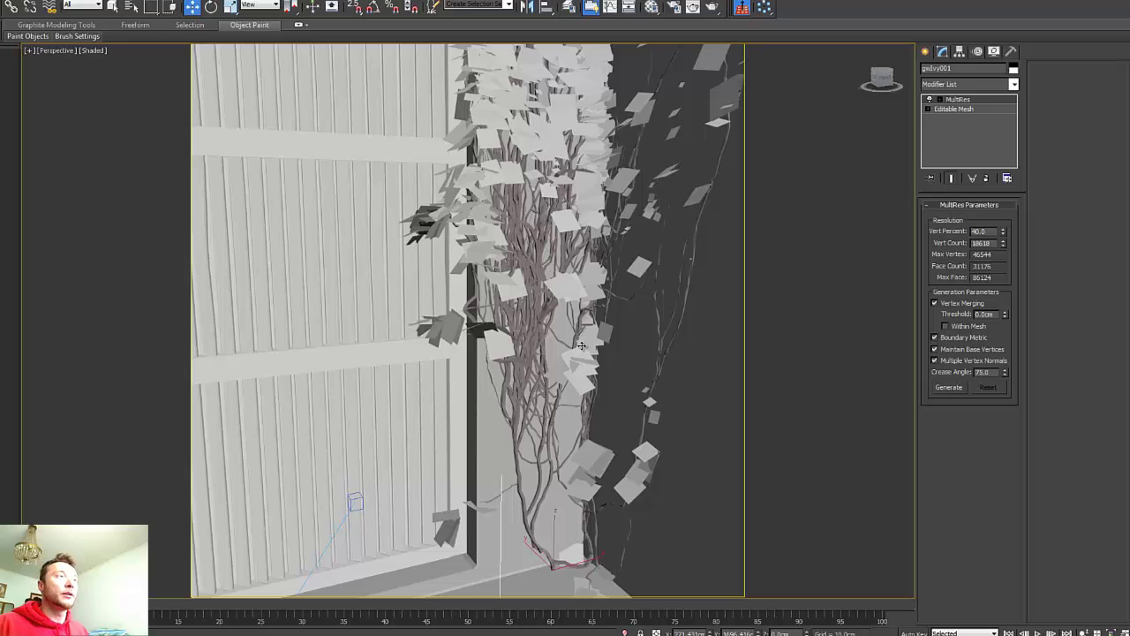
Export the reduced ivy as a V-Ray mesh file with automatic proxy creation enabled.
{"action": "right_click", "coordinate": [530, 257]}
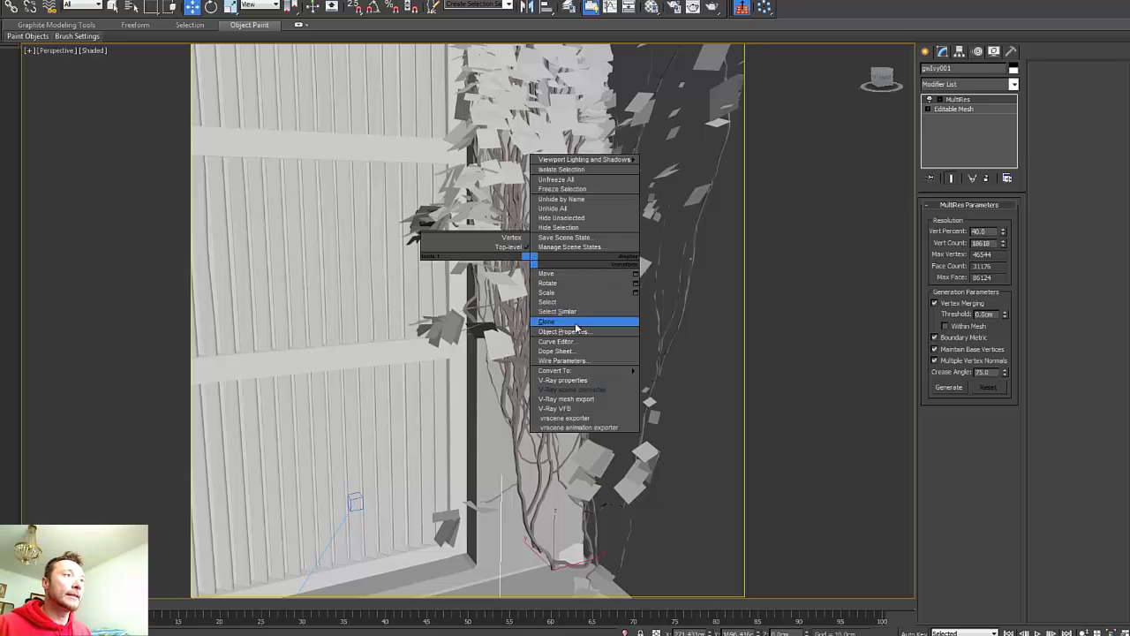
{"action": "left_click", "coordinate": [588, 398]}
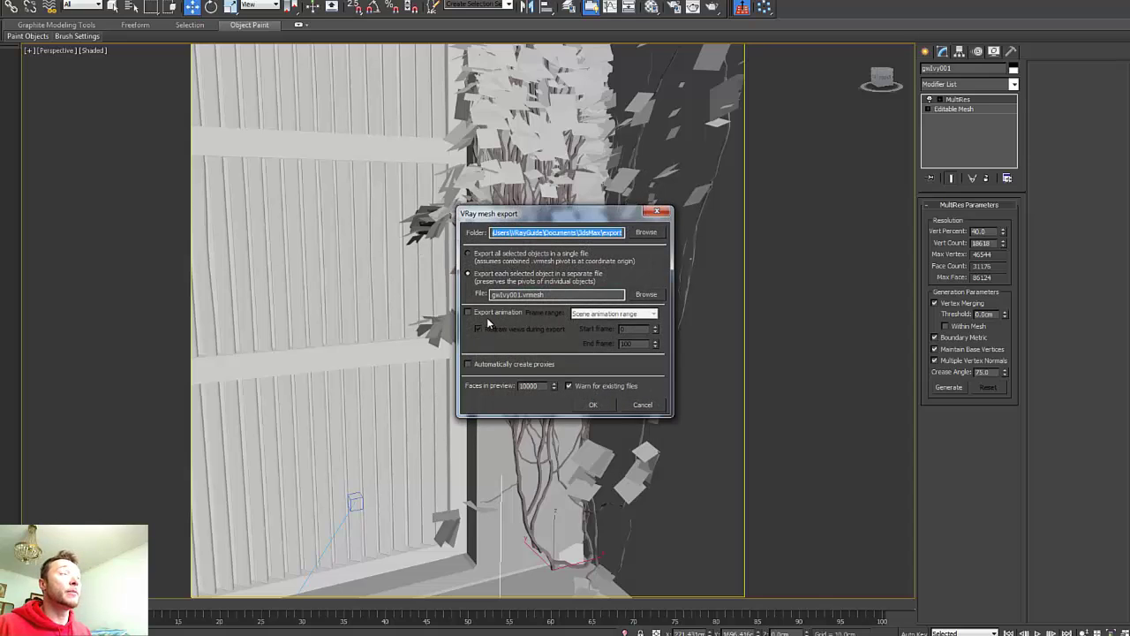
{"action": "left_click", "coordinate": [482, 366]}
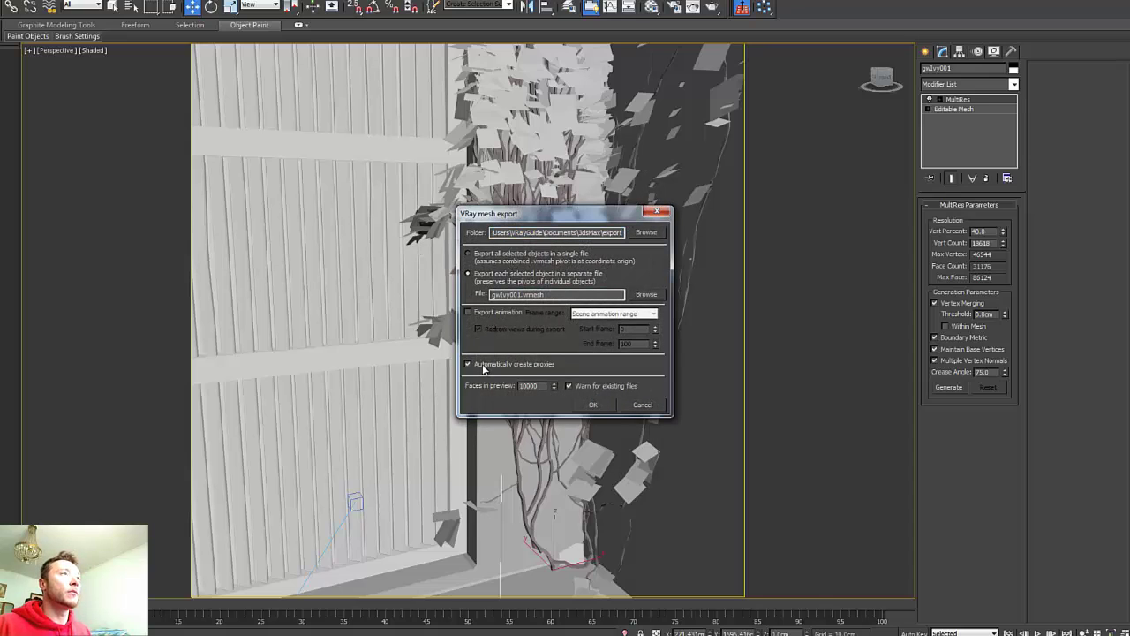
{"action": "left_click", "coordinate": [594, 405]}
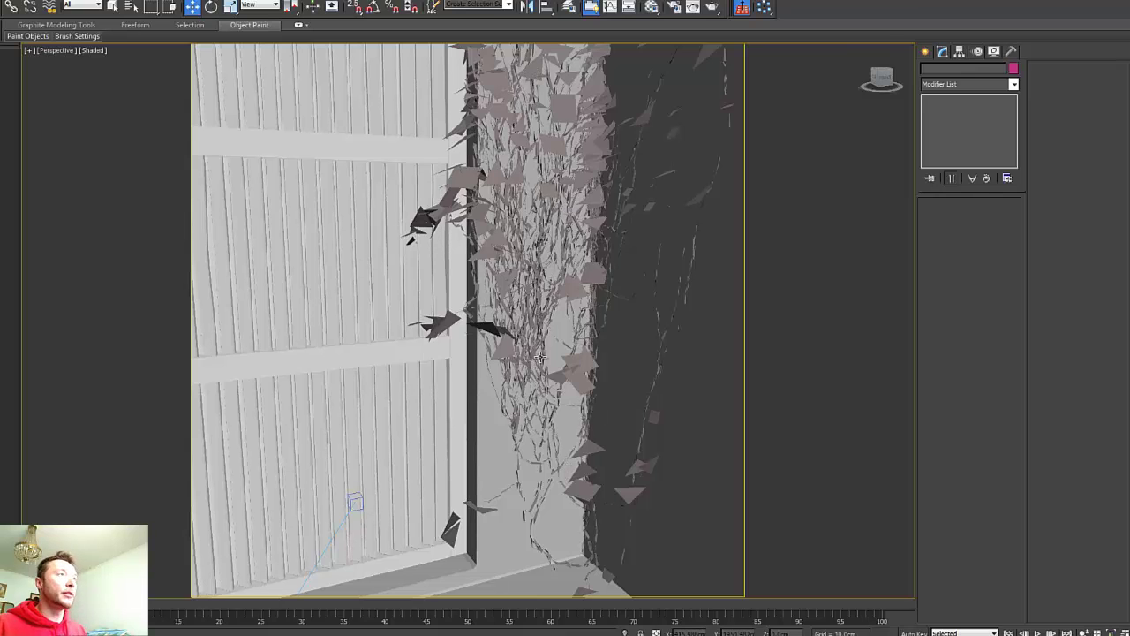
Look at the ivy proxy in the wall corner through VRayPhysicalCamera003.
{"action": "middle_click_drag", "start_coordinate": [571, 201], "coordinate": [591, 449]}
{"action": "key", "text": "c"}
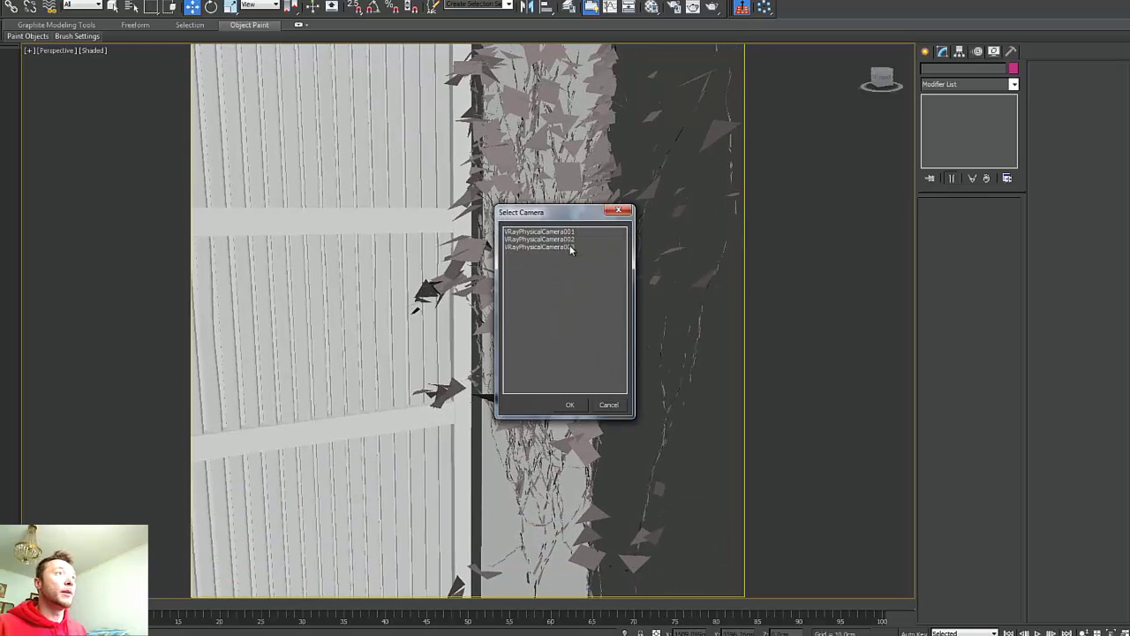
{"action": "double_click", "coordinate": [570, 247]}
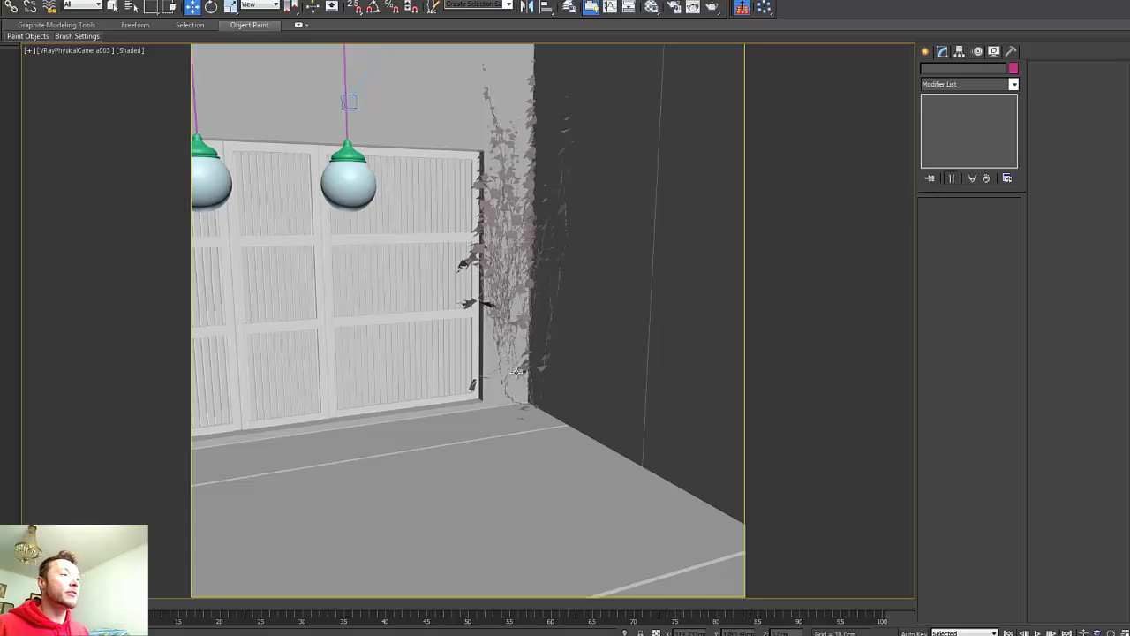
Switch to Chrome and browse the example image gallery on the An Ivy Generator page.
{"action": "left_click", "coordinate": [284, 632]}
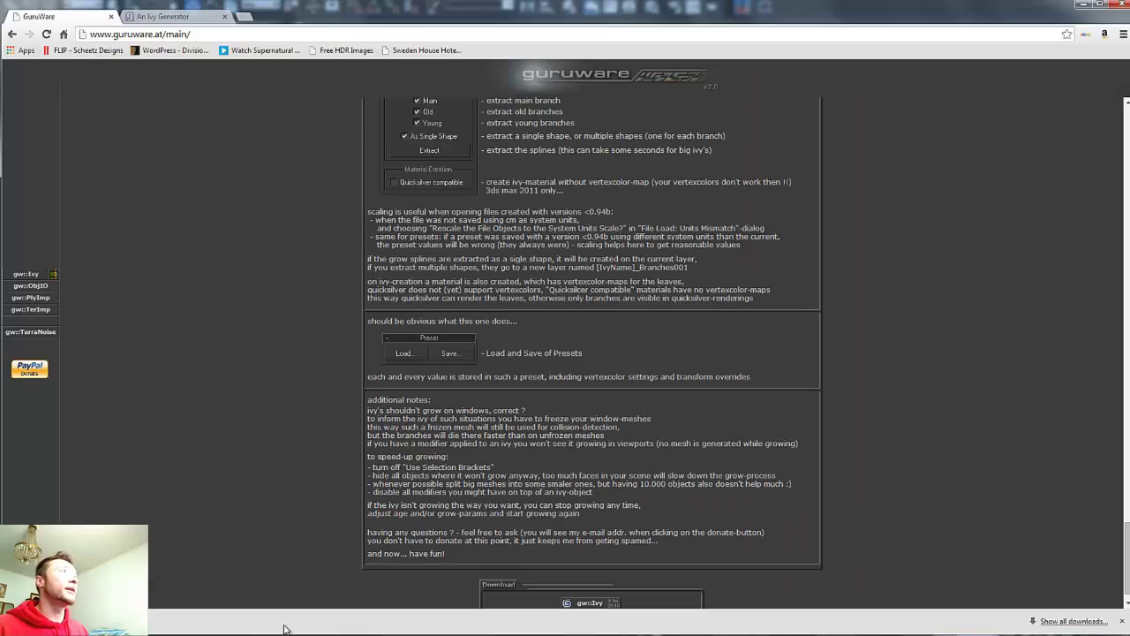
{"action": "left_click", "coordinate": [201, 19]}
{"action": "scroll", "coordinate": [687, 540], "scroll_direction": "up", "scroll_amount": 20}
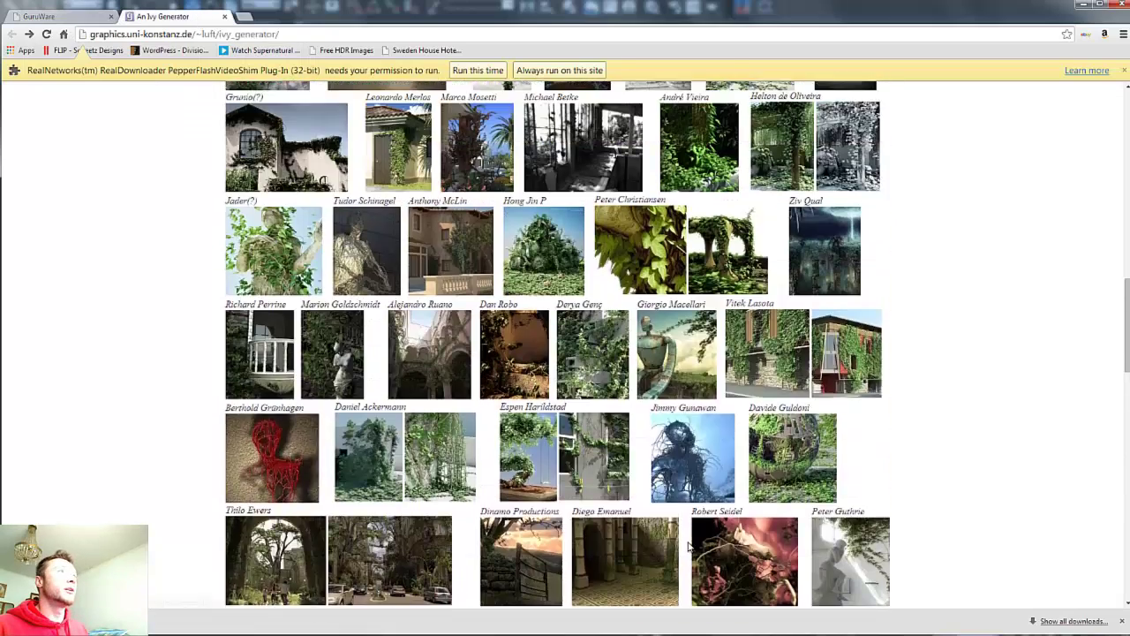